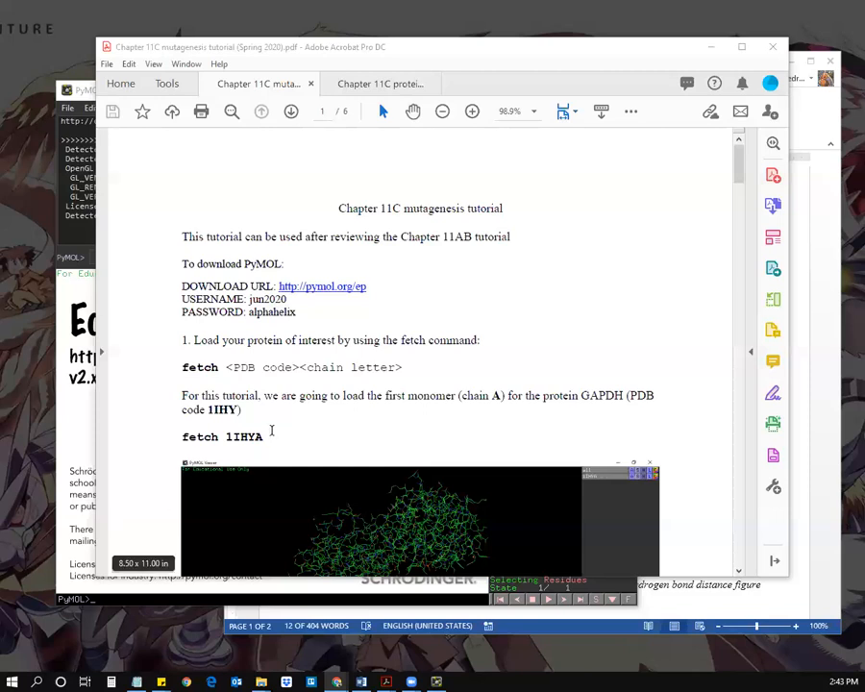
Step: Review the PyMOL download details at the start of the mutagenesis tutorial, highlighting the download section and the username
left_click_drag(184, 265, 308, 316)
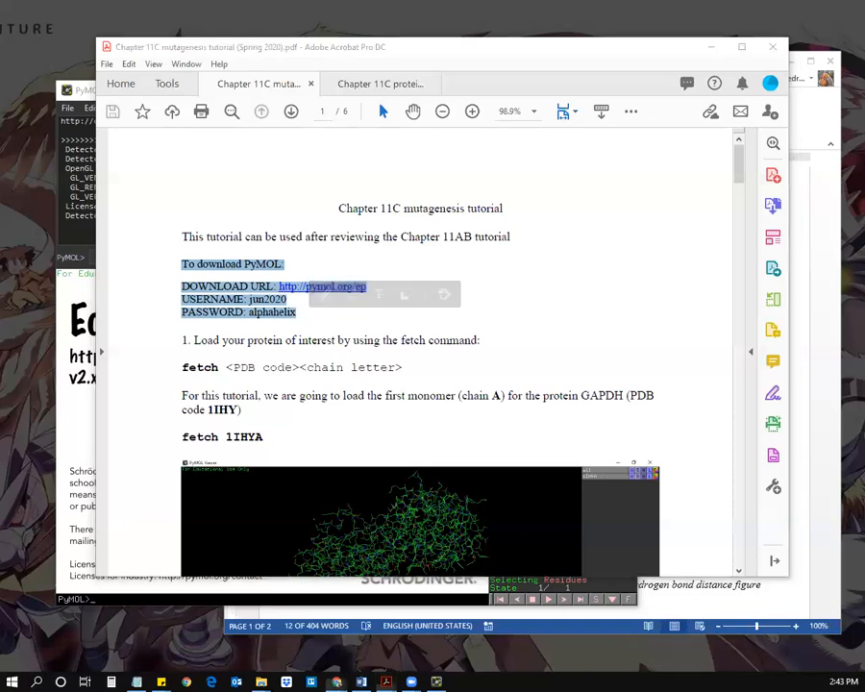
left_click(252, 300)
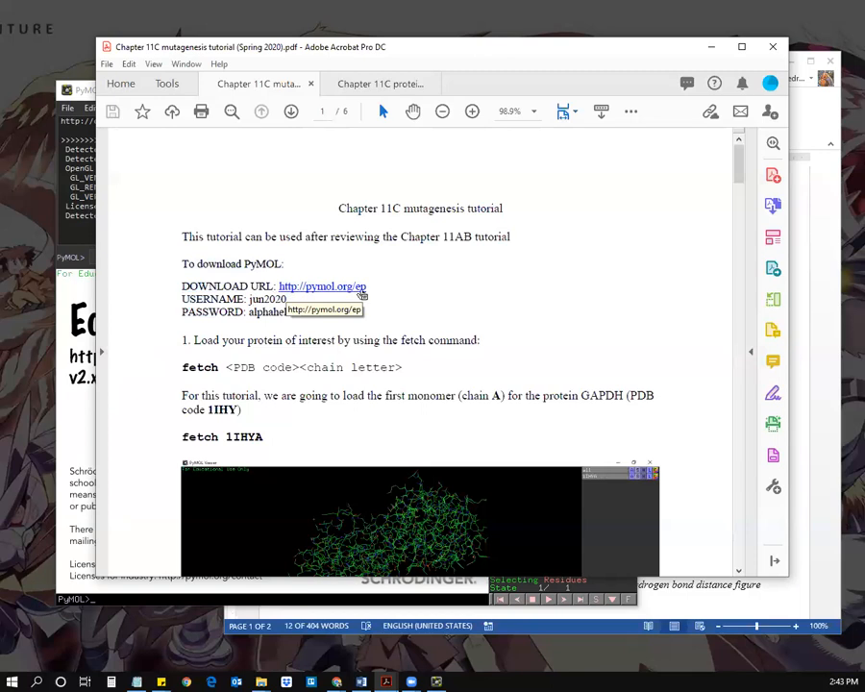
left_click_drag(249, 300, 288, 300)
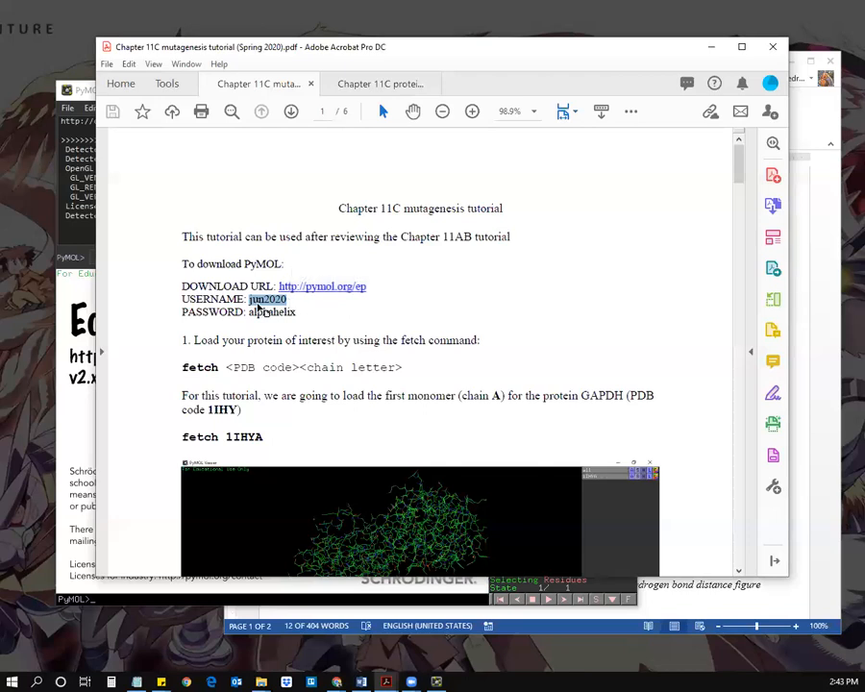
left_click(227, 304)
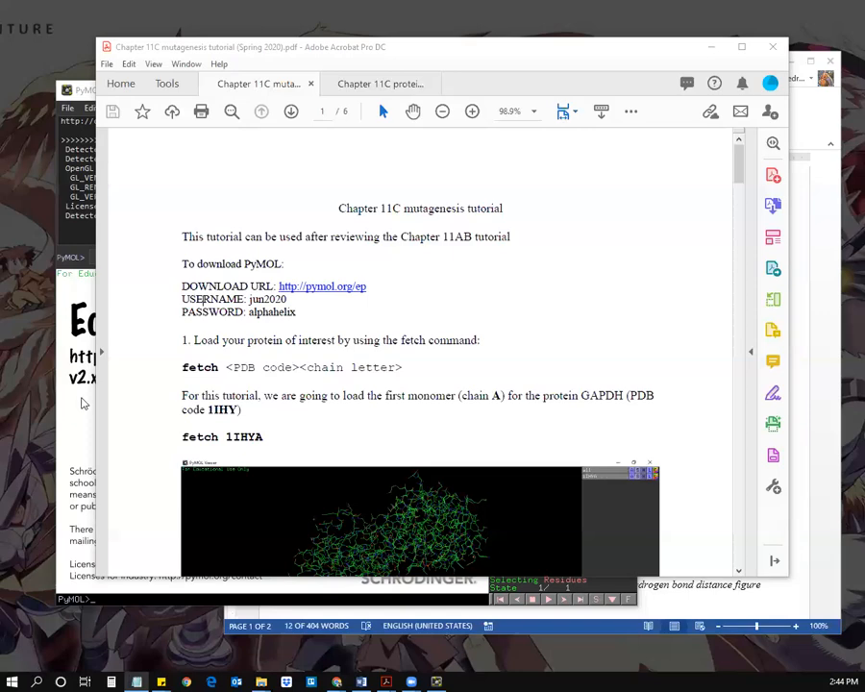
mouse_move(736, 161)
left_mouse_down()
mouse_move(722, 231)
mouse_move(736, 385)
mouse_move(715, 542)
mouse_move(728, 154)
left_mouse_up()
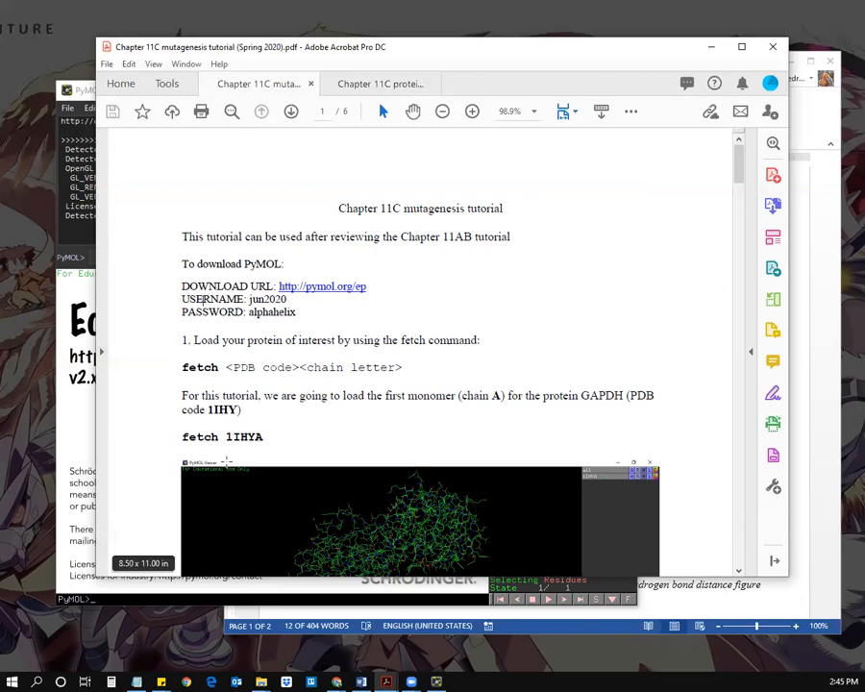
Step: Open the Chapter 11C protein assignments PDF and review the lab sections, enzymes and PDB codes, highlighting the B2 HIV-1 protease row
left_click(381, 84)
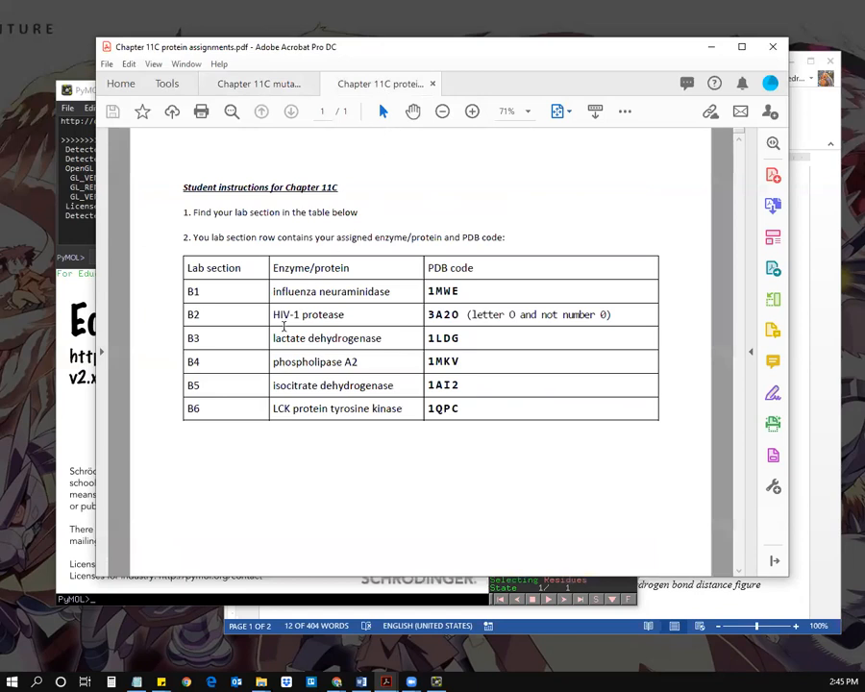
left_click_drag(210, 272, 228, 348)
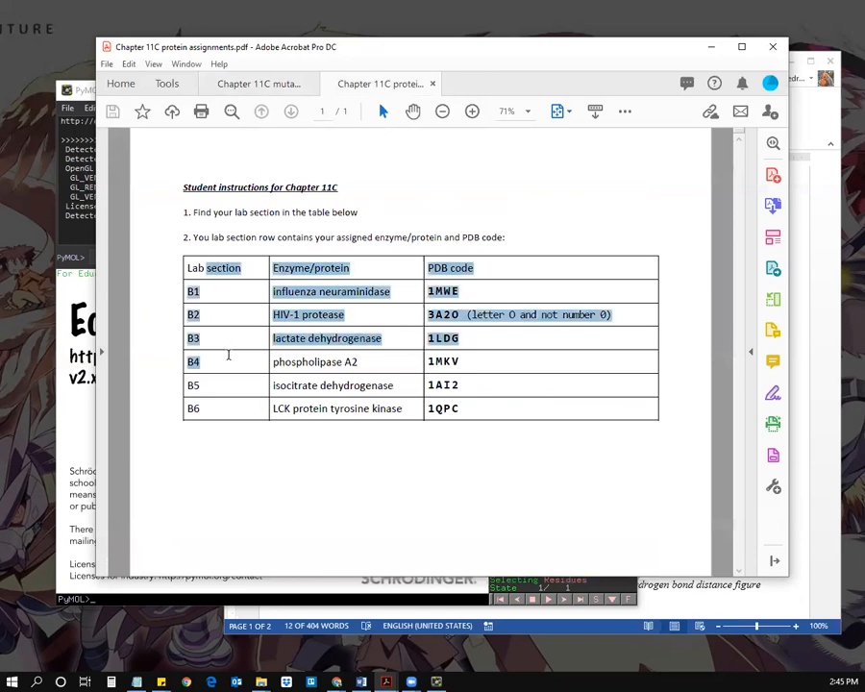
left_click(299, 291)
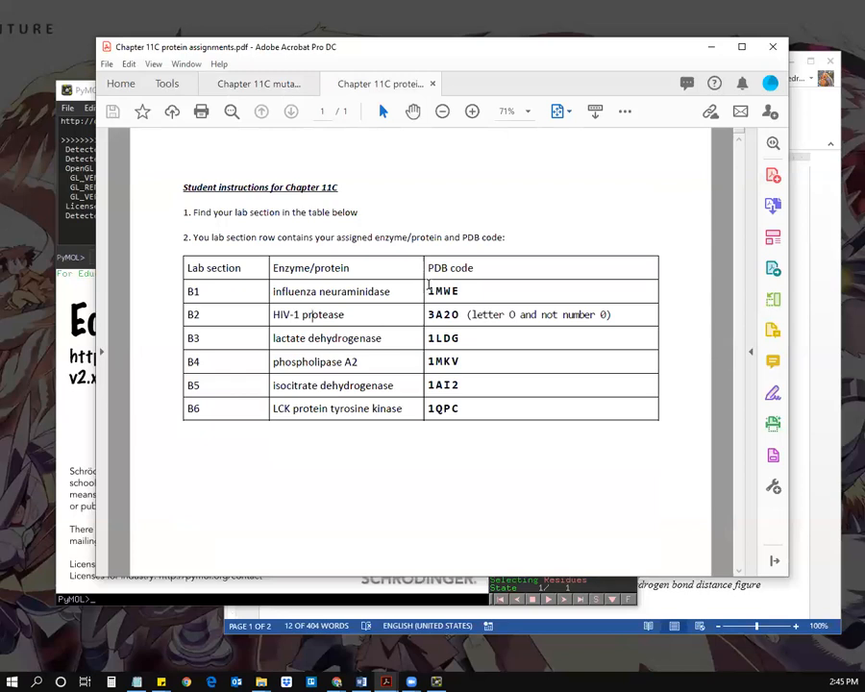
left_click_drag(187, 314, 462, 325)
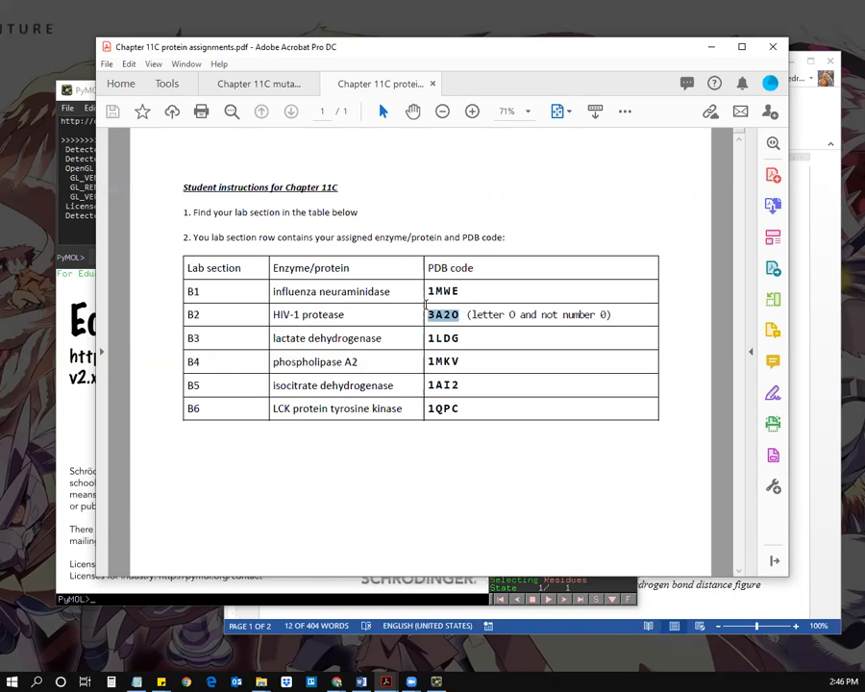
left_click_drag(430, 286, 447, 322)
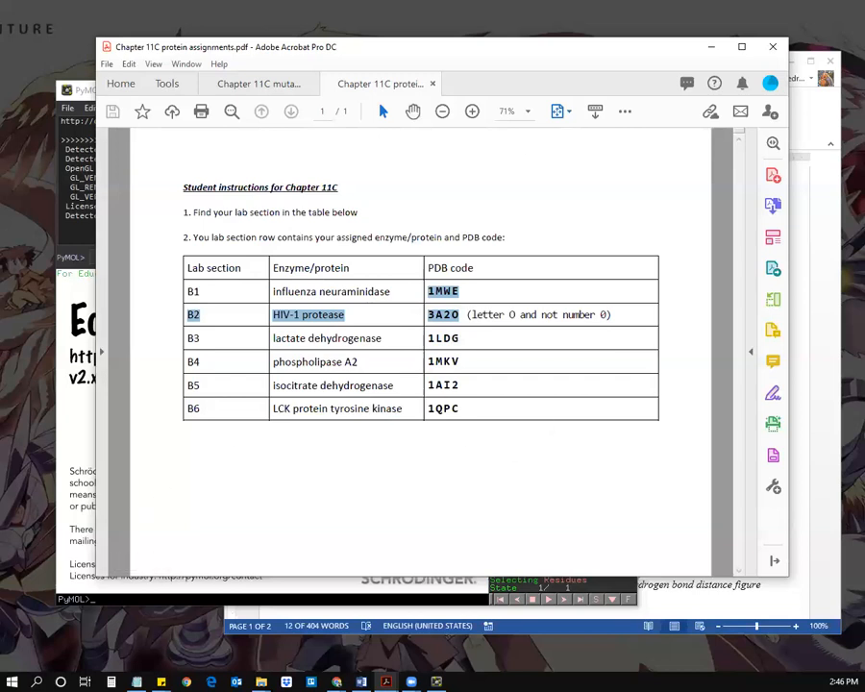
Step: Switch to the post-lab write-up template in Word and compare its PDB code and protein name prompts with the protein assignments table
key("alt+Tab")
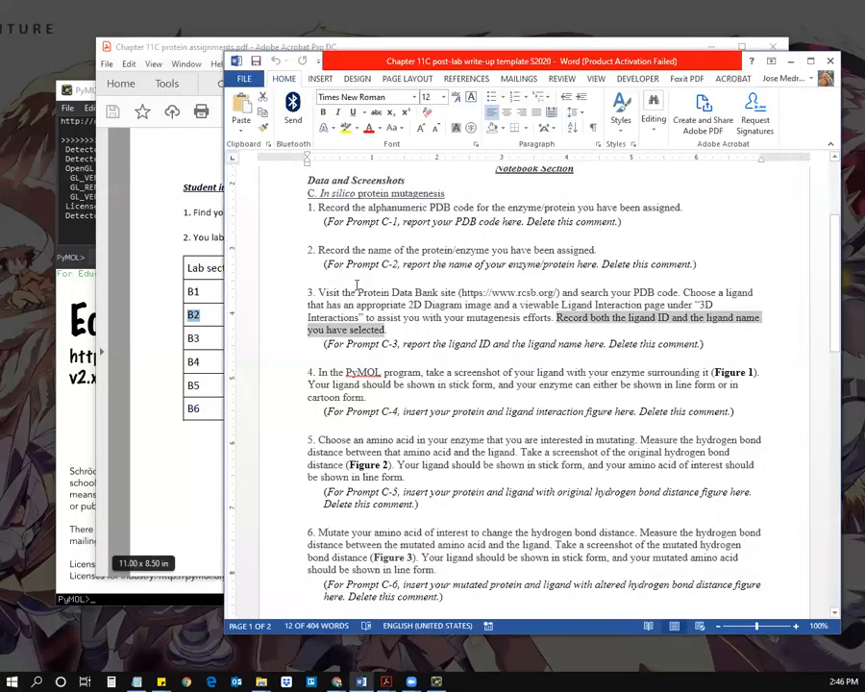
scroll(361, 315, "up", 3)
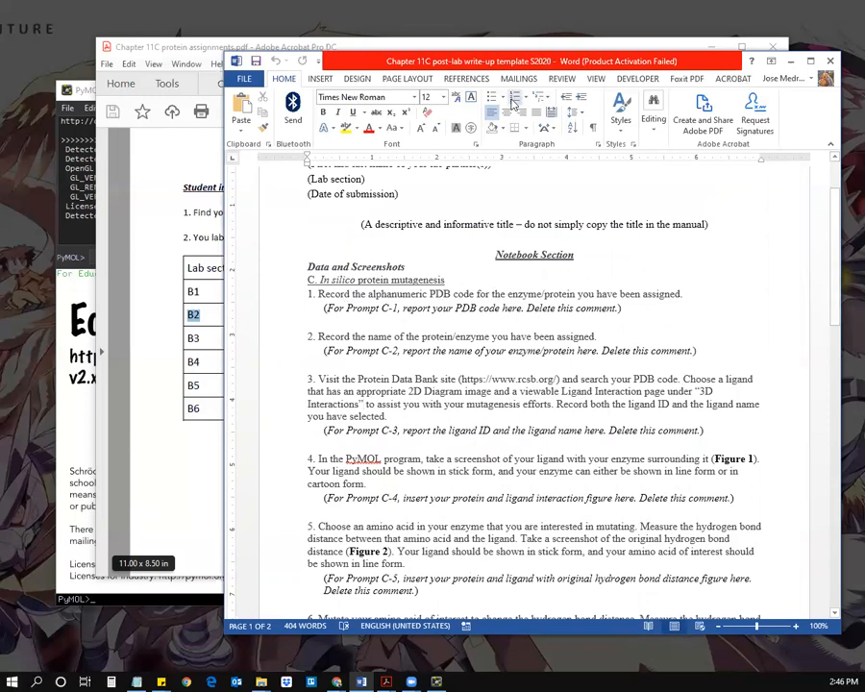
left_click_drag(519, 65, 420, 439)
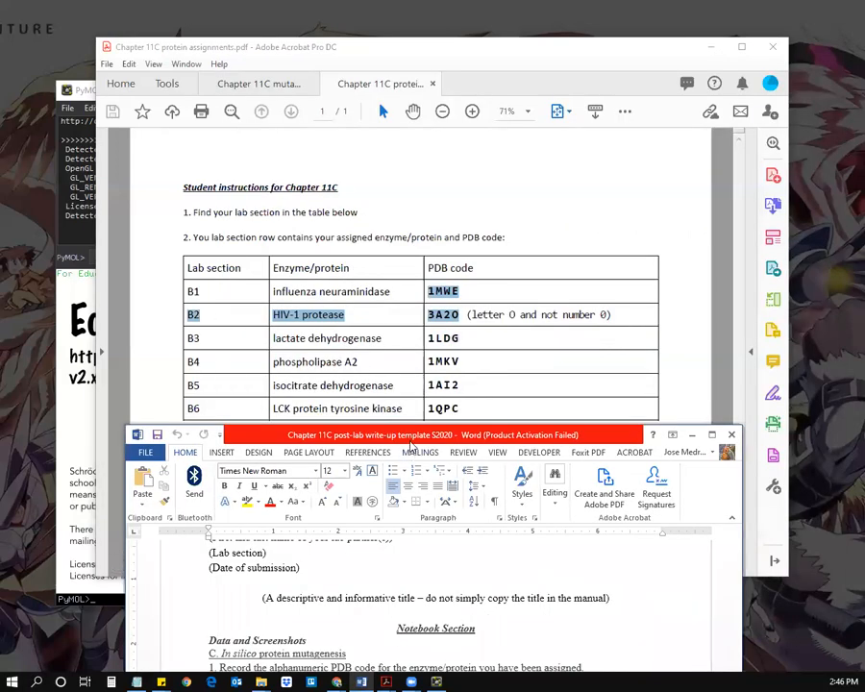
left_click_drag(413, 443, 443, 72)
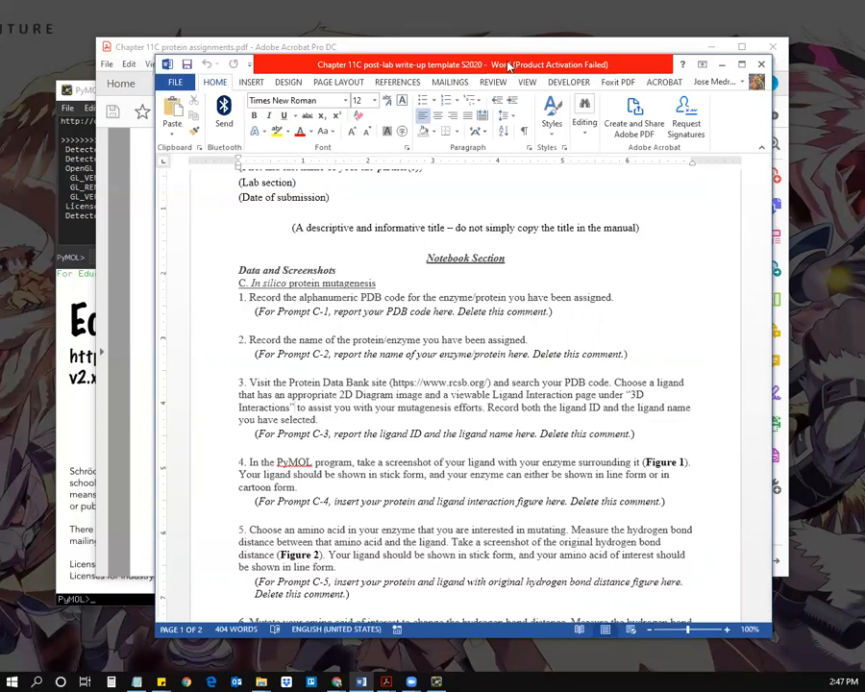
left_click_drag(507, 65, 472, 501)
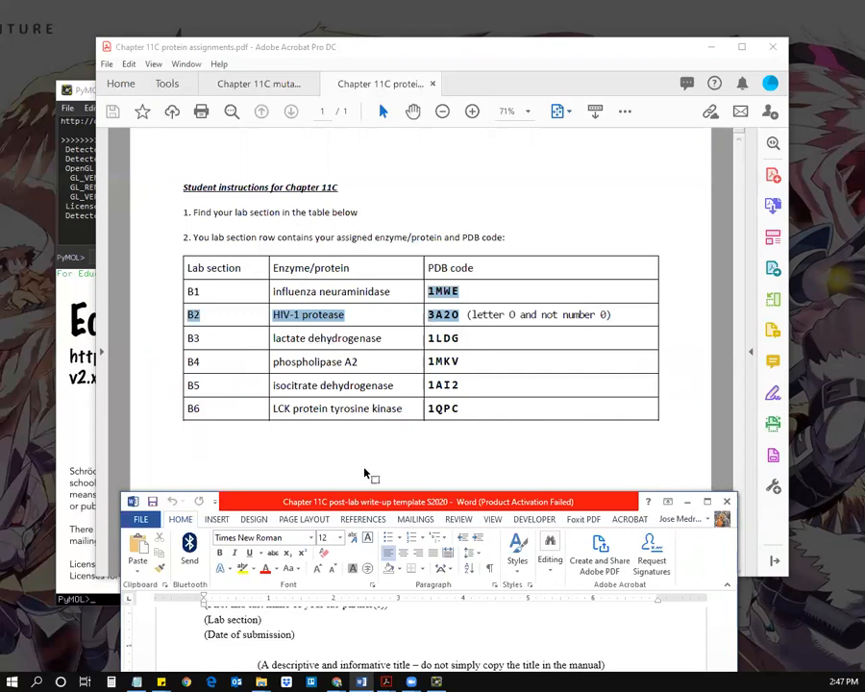
left_click_drag(368, 510, 359, 197)
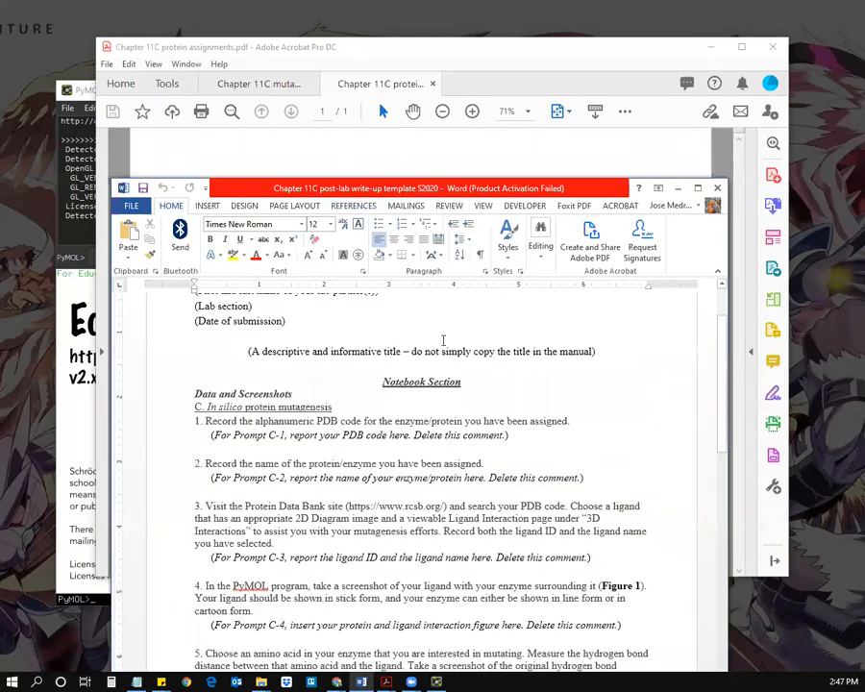
left_click_drag(452, 188, 414, 403)
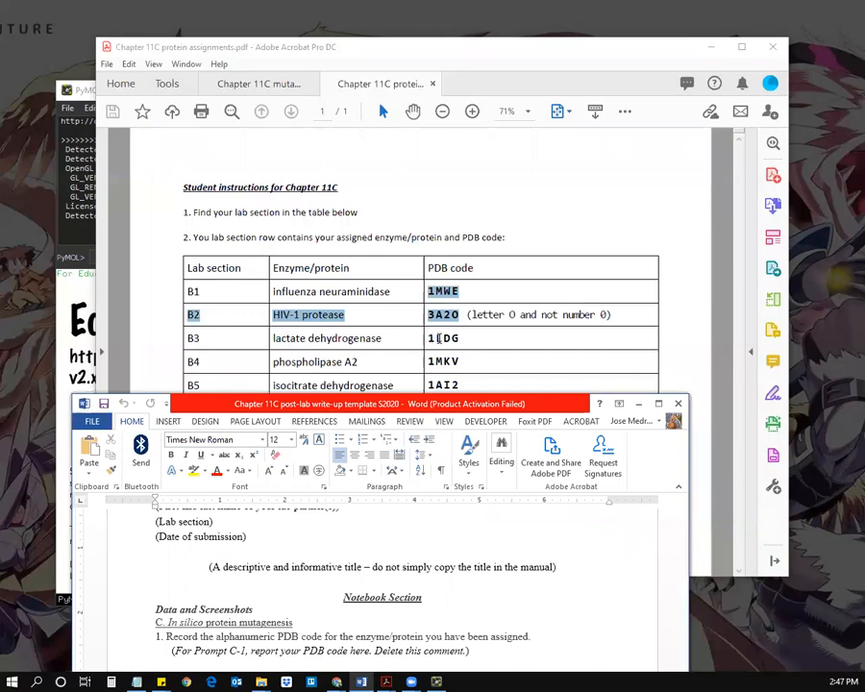
left_click_drag(425, 405, 474, 61)
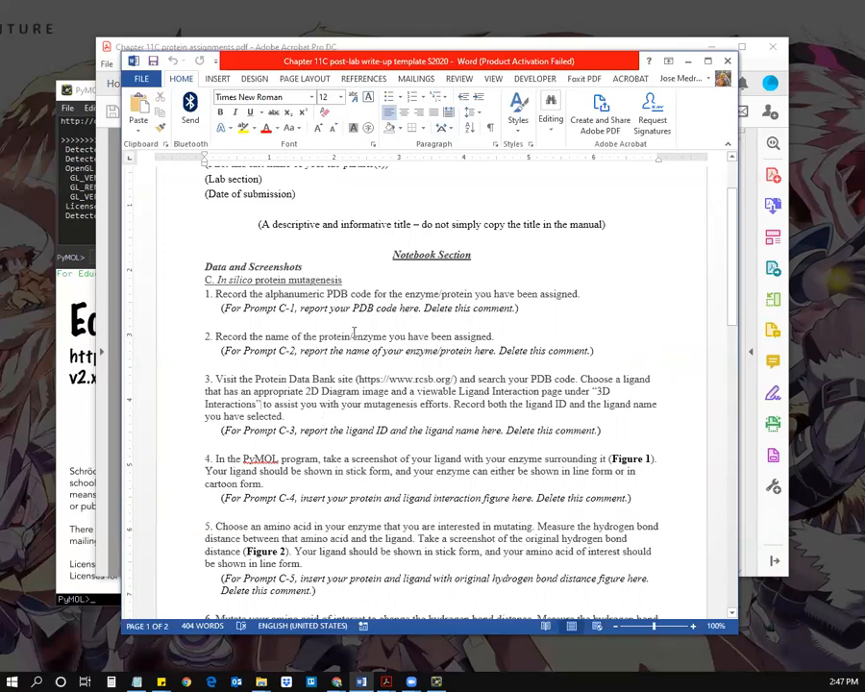
Step: Read prompt 3 of the write-up template, highlighting the 2D Diagram and viewable Ligand Interaction page requirements
scroll(310, 390, "down", 3)
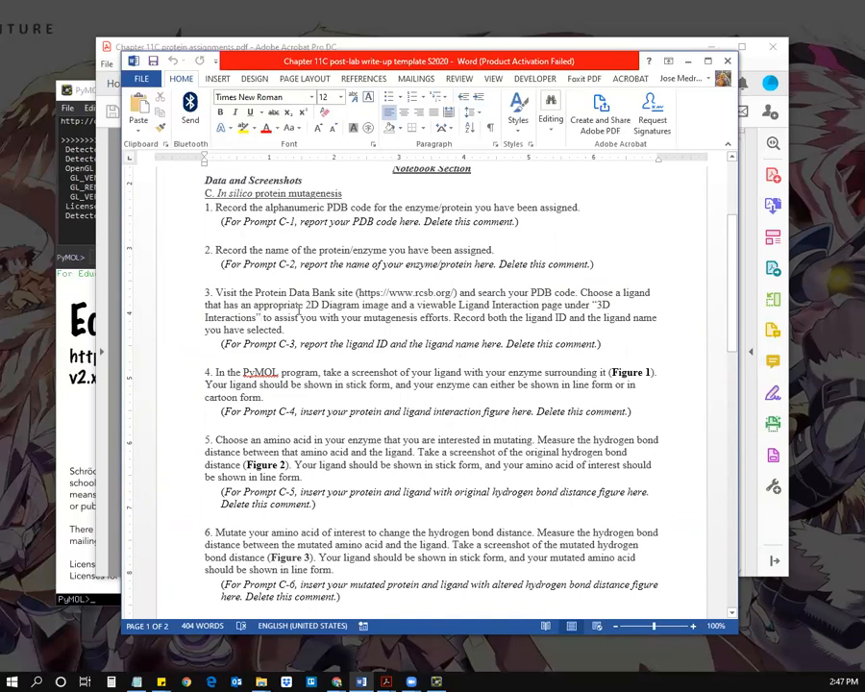
left_click_drag(362, 304, 306, 305)
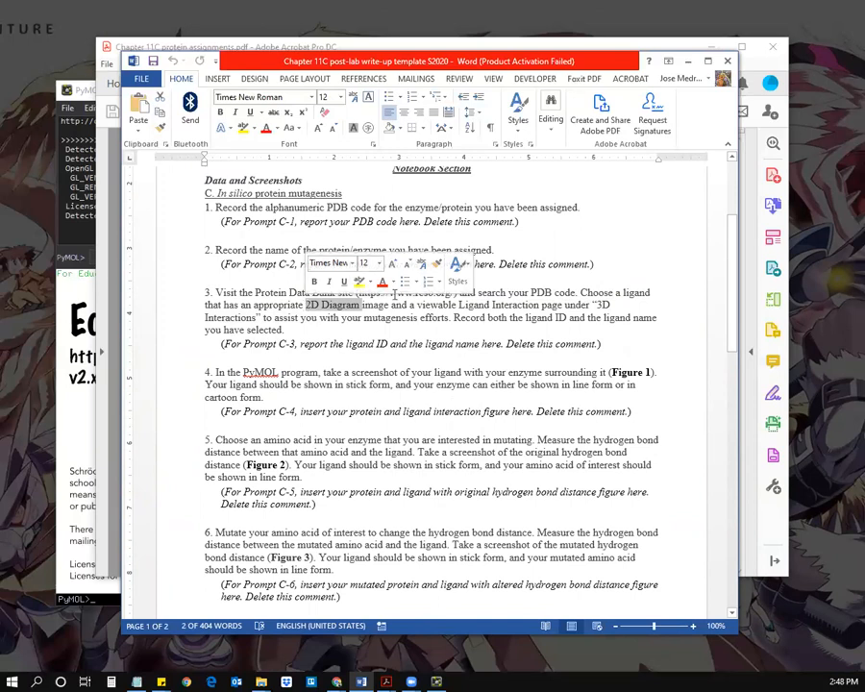
left_click_drag(420, 305, 456, 306)
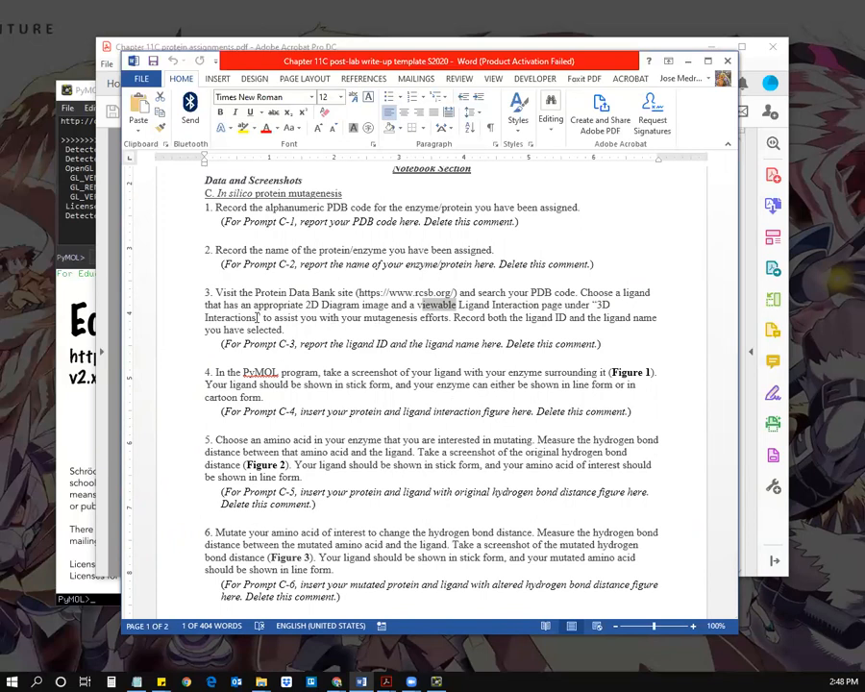
left_click(389, 326)
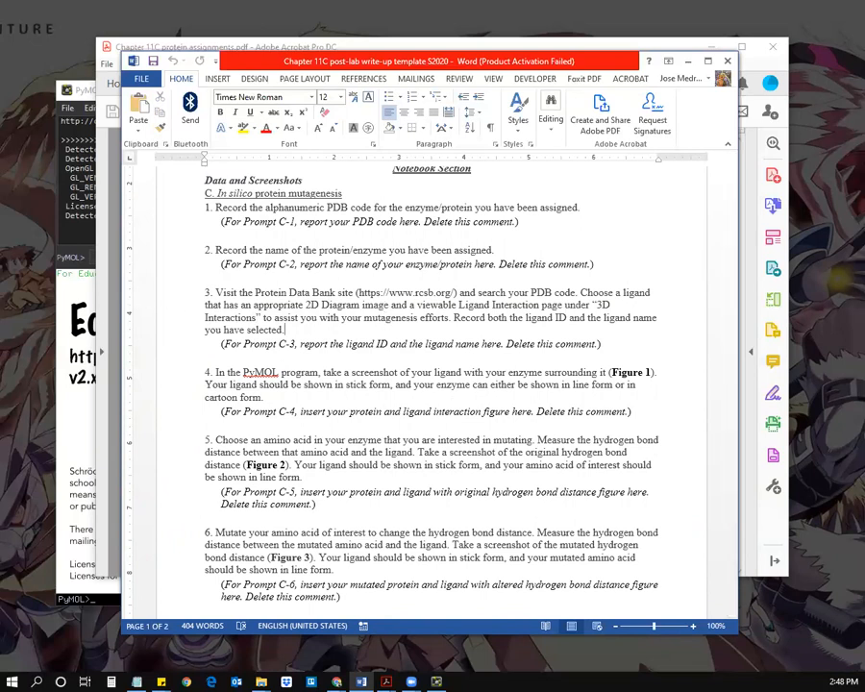
Step: Switch to the RCSB PDB site in Chrome, search for 1ihy and open the 1IHY structure entry
left_click(337, 681)
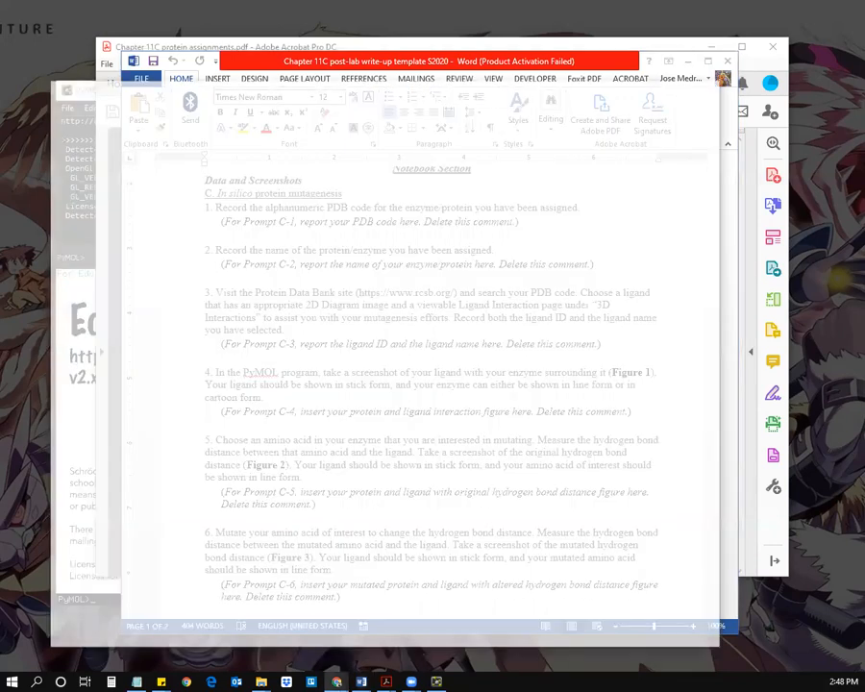
left_click(552, 184)
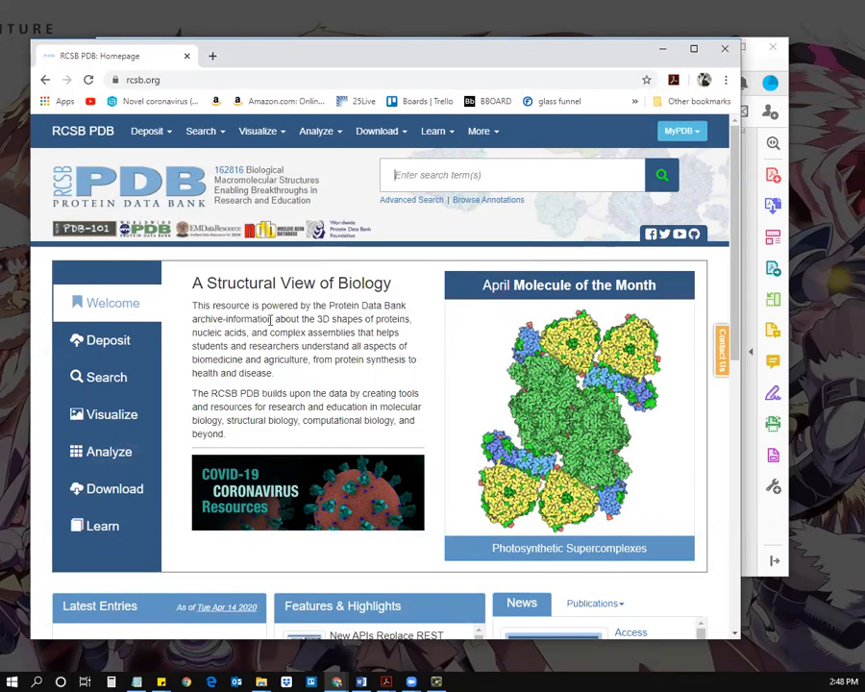
type("1ihy")
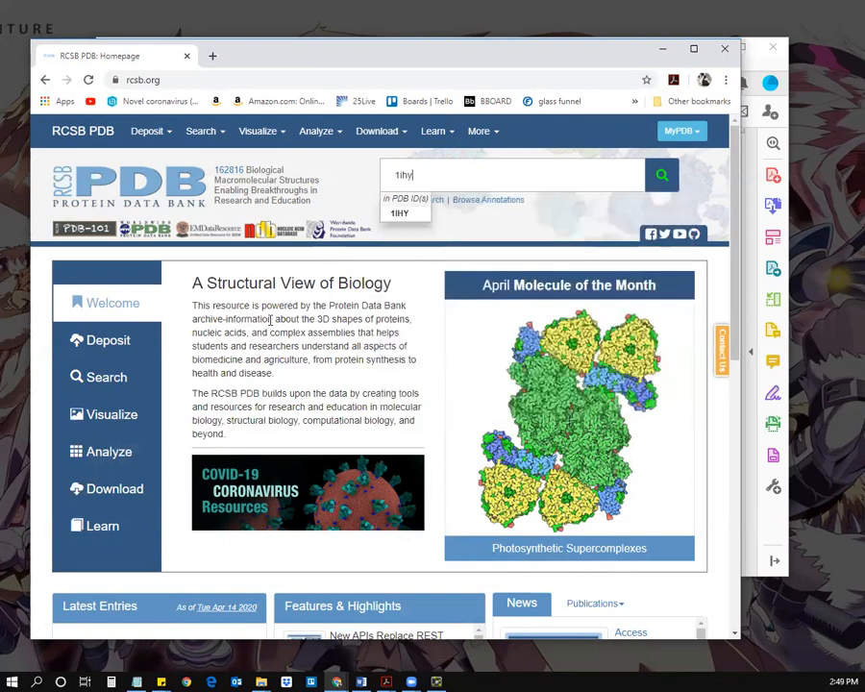
left_click(661, 173)
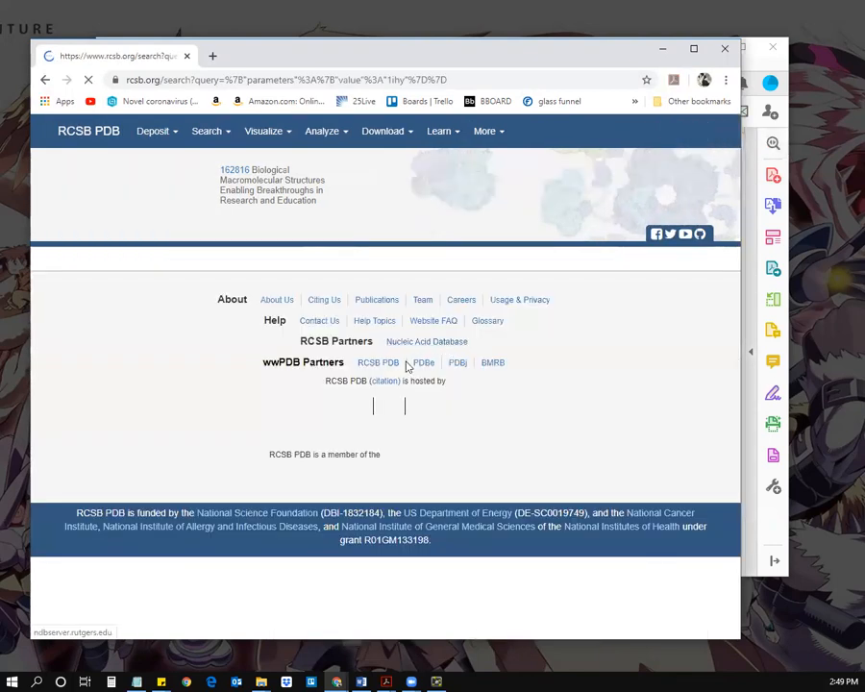
scroll(305, 379, "down", 3)
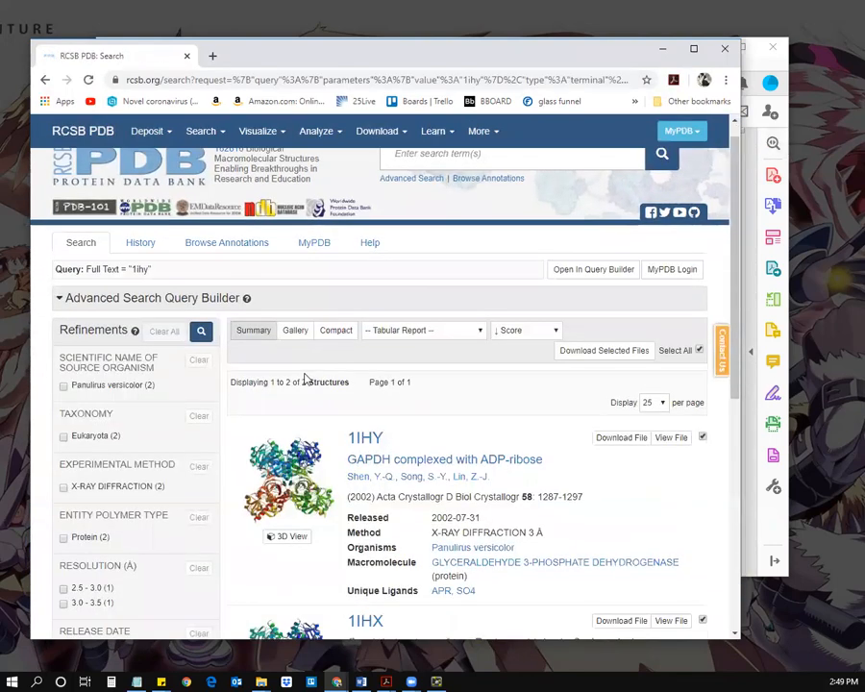
scroll(305, 382, "up", 1)
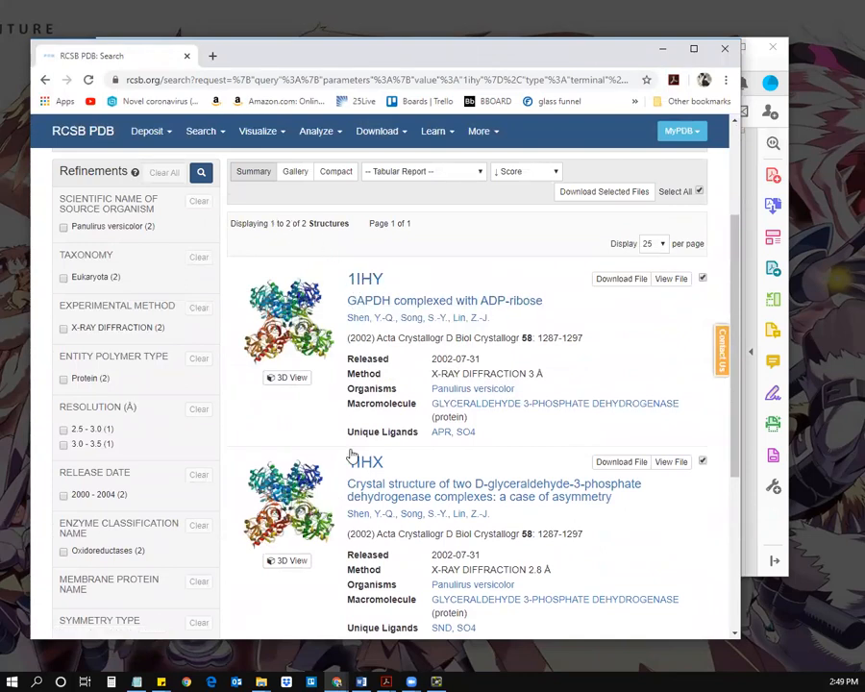
left_click(364, 282)
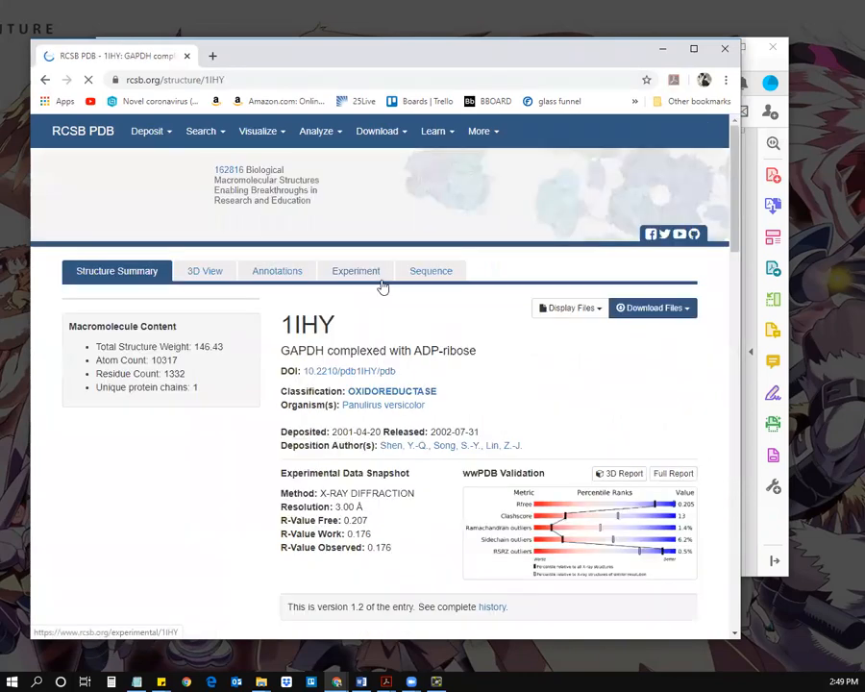
Step: Examine the 1IHY structure summary page, including its 3D view links, experimental data, literature and macromolecules sections
scroll(289, 423, "down", 2)
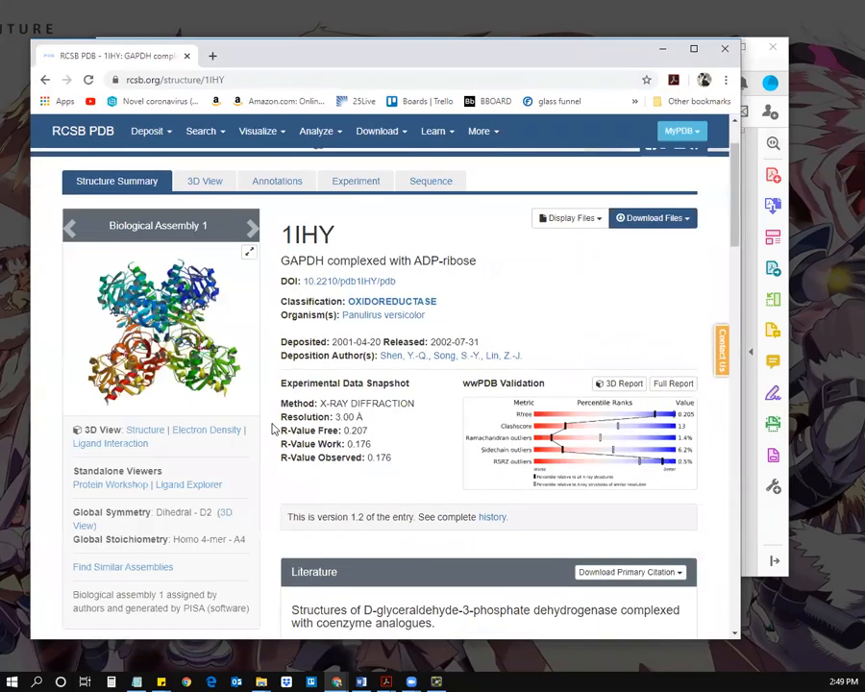
scroll(279, 423, "down", 2)
scroll(387, 252, "up", 2)
scroll(272, 395, "down", 3)
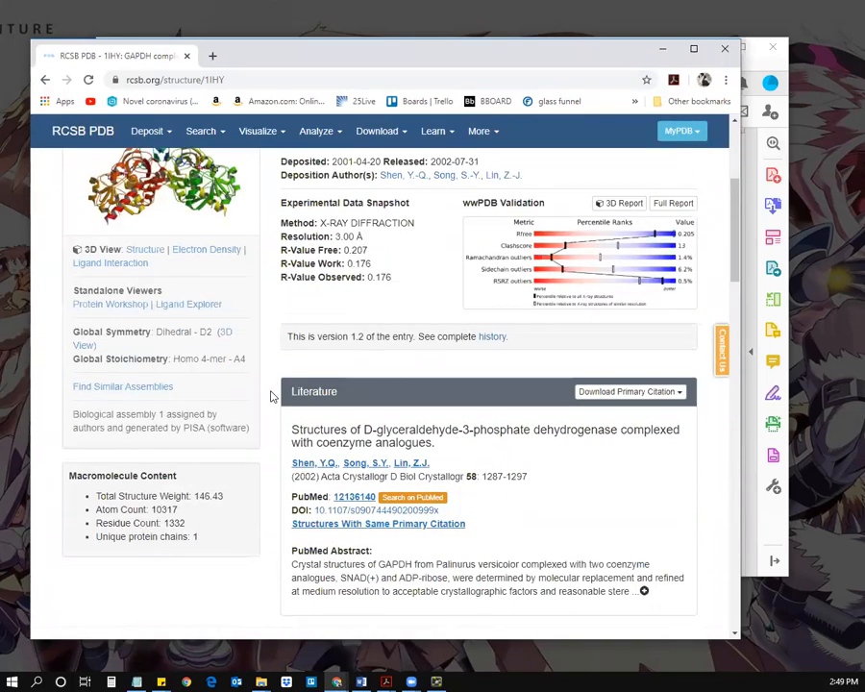
scroll(272, 395, "down", 2)
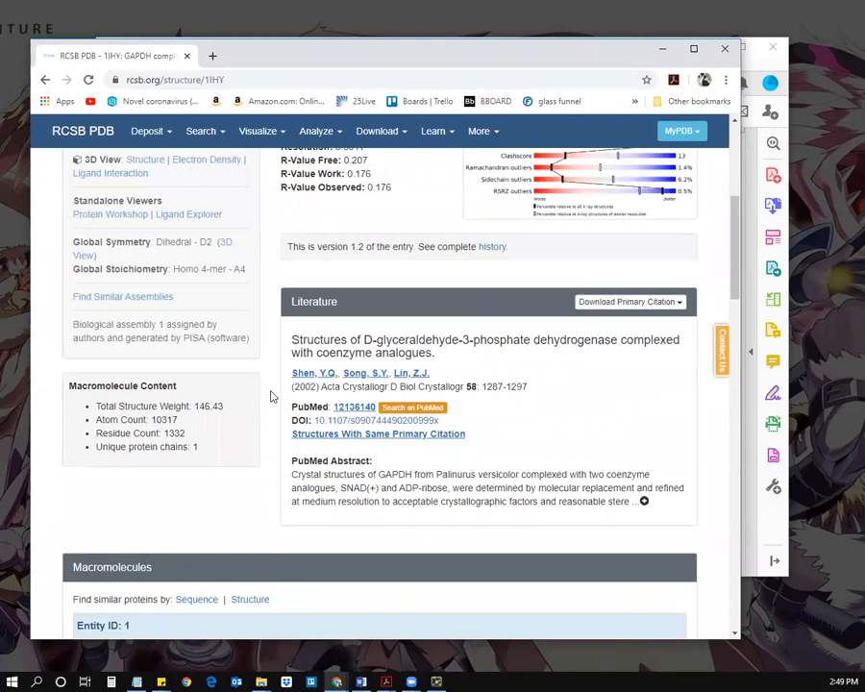
scroll(272, 397, "up", 1)
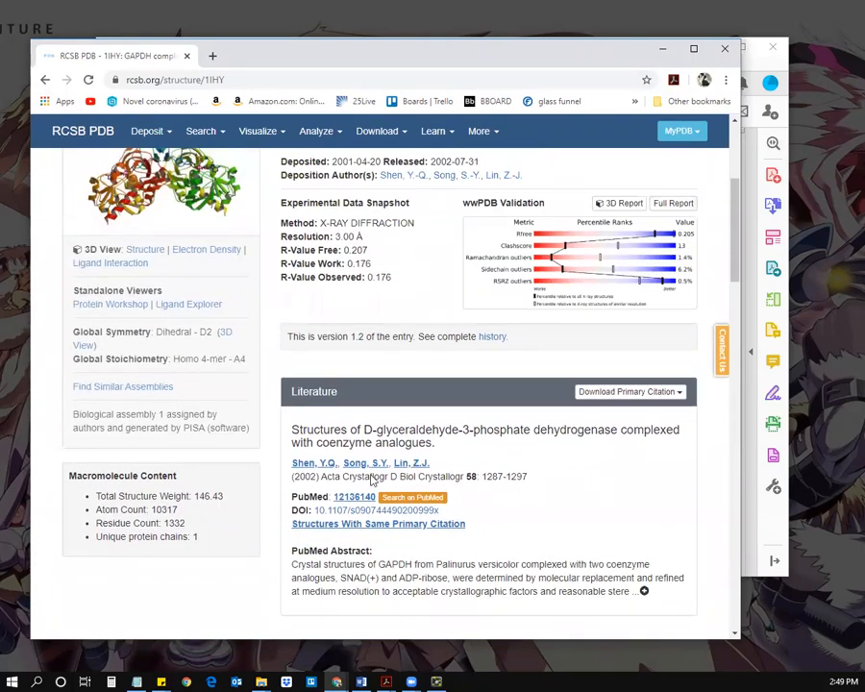
scroll(279, 447, "up", 1)
scroll(278, 447, "down", 1)
scroll(268, 447, "down", 1)
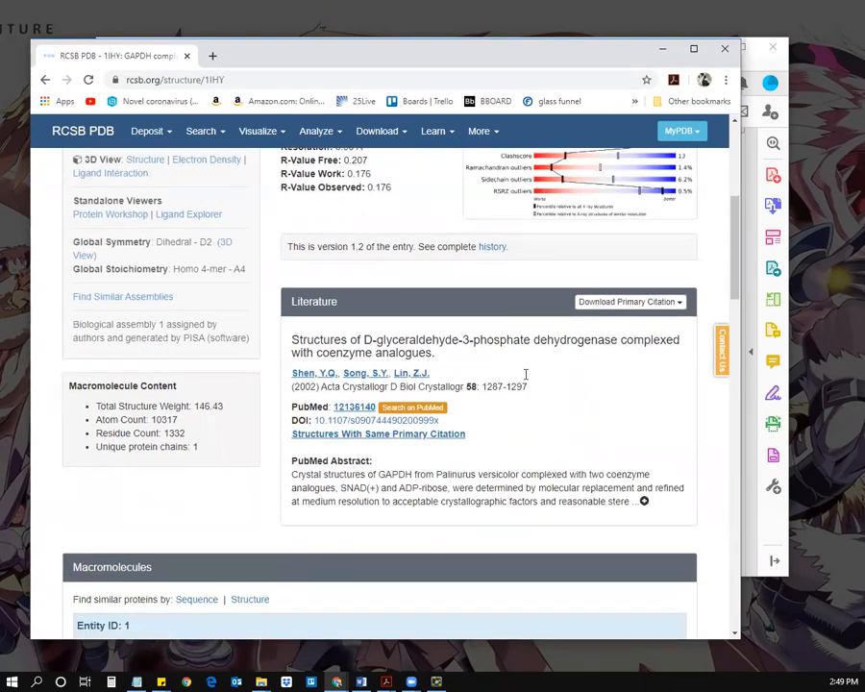
scroll(266, 341, "up", 1)
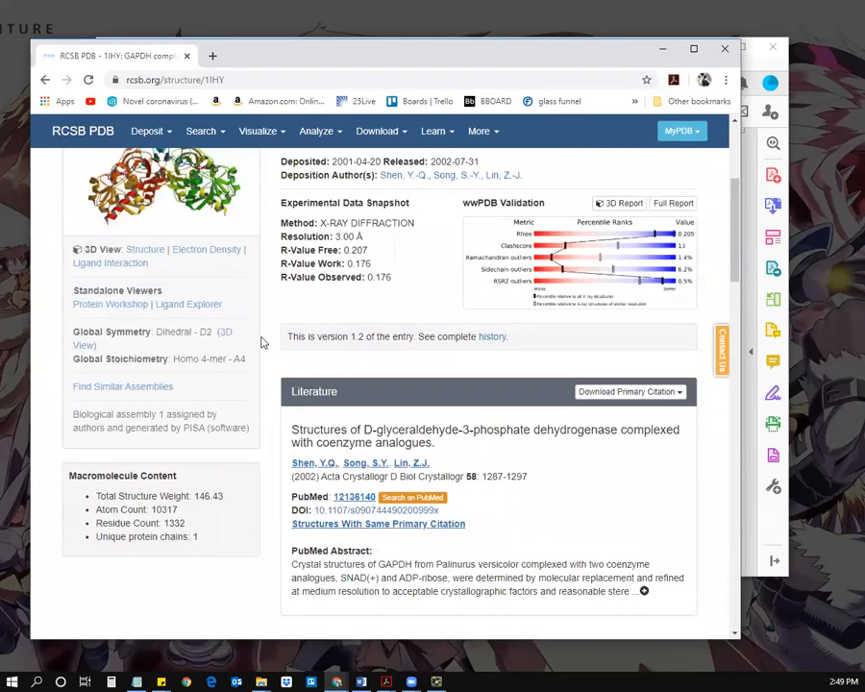
Step: Examine the Macromolecules section of the 1IHY entry, highlighting the glyceraldehyde 3-phosphate dehydrogenase name and its chains A, B, C, D
scroll(288, 384, "down", 1)
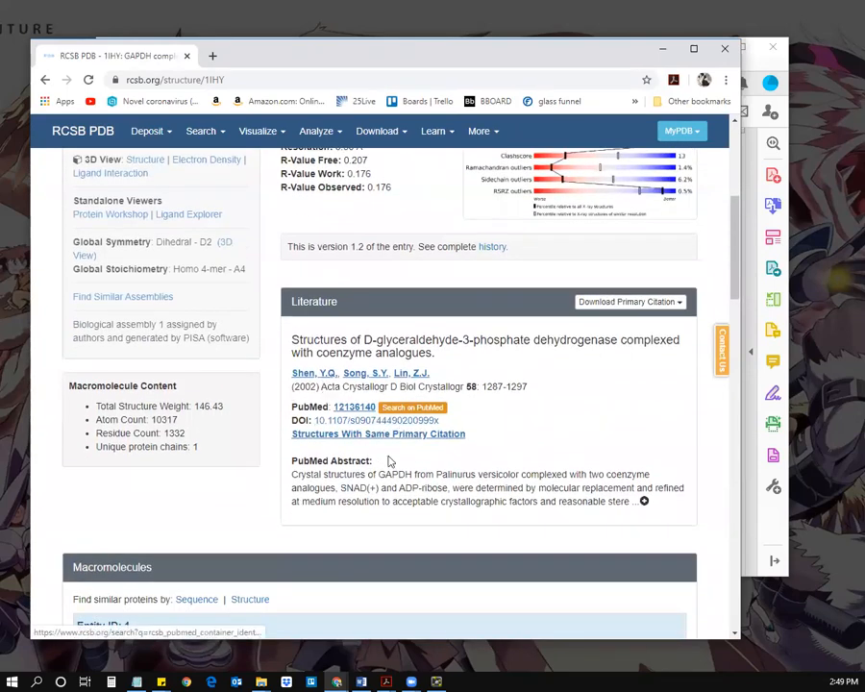
scroll(270, 436, "down", 1)
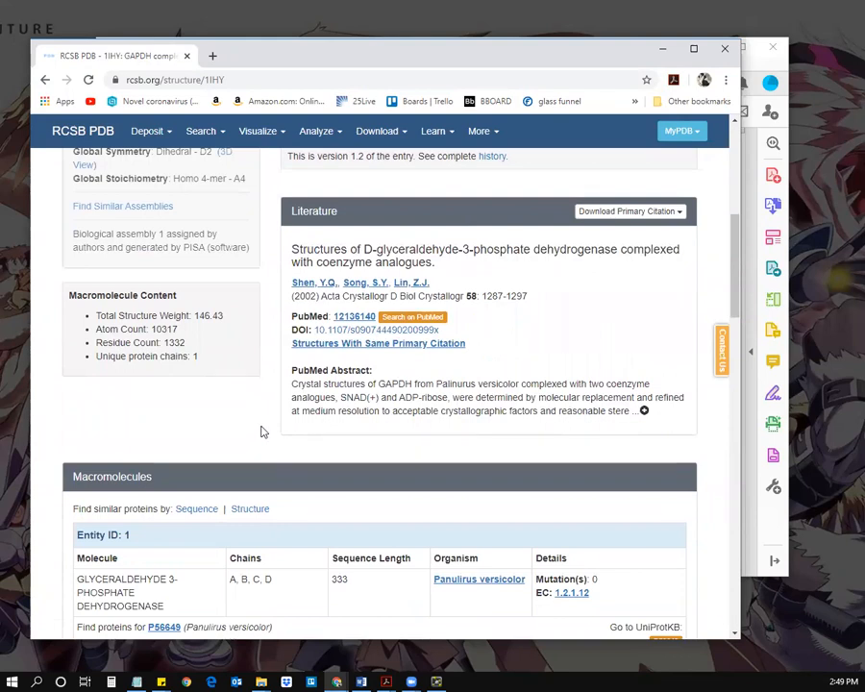
scroll(261, 427, "down", 3)
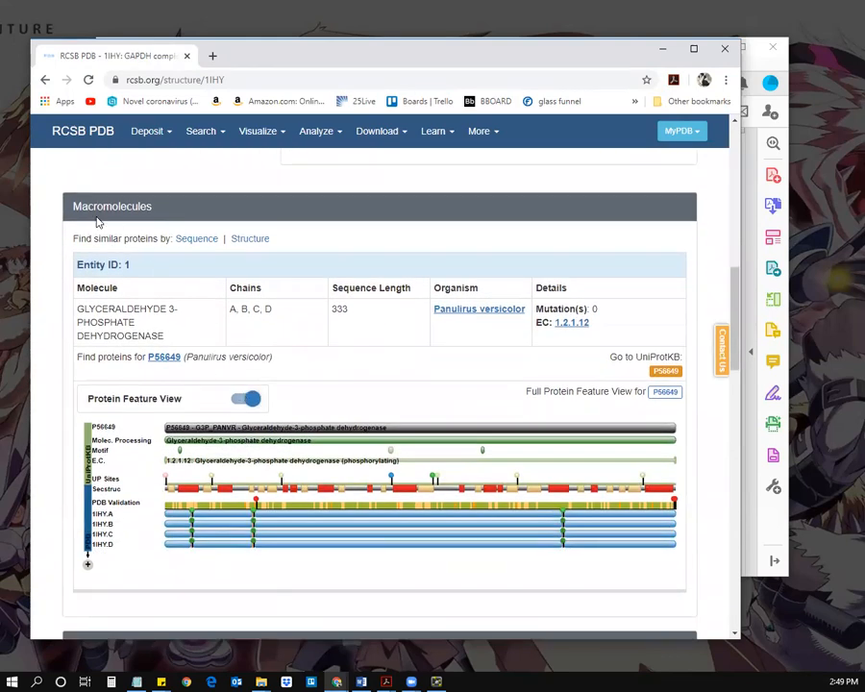
left_click_drag(86, 207, 170, 218)
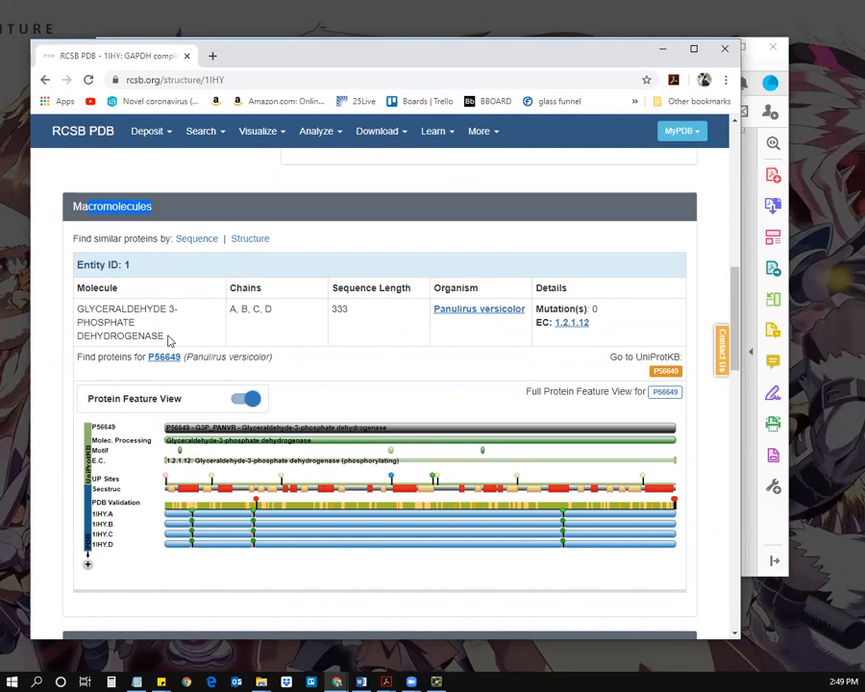
left_click_drag(167, 337, 75, 305)
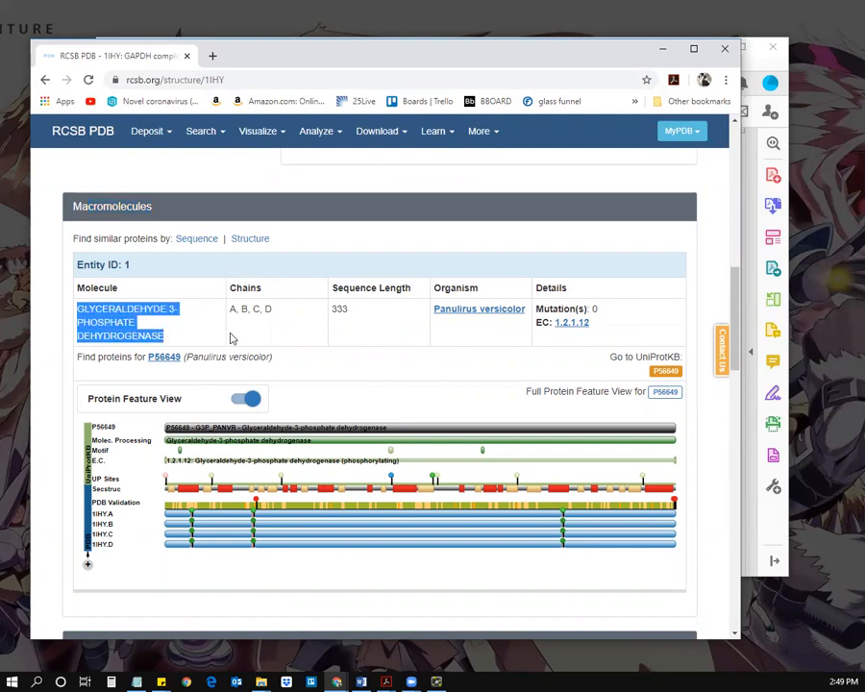
left_click_drag(232, 309, 278, 318)
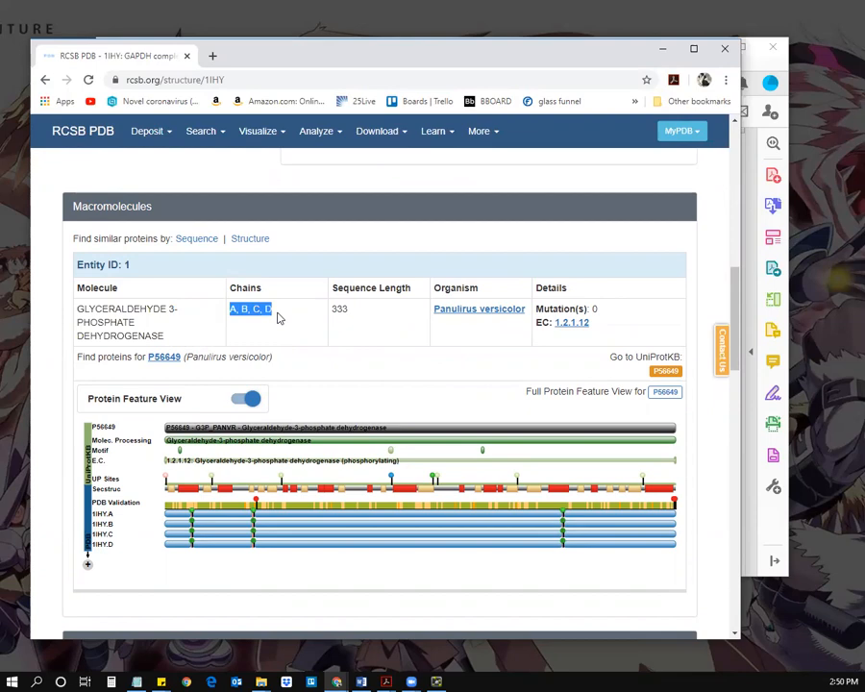
scroll(278, 317, "up", 5)
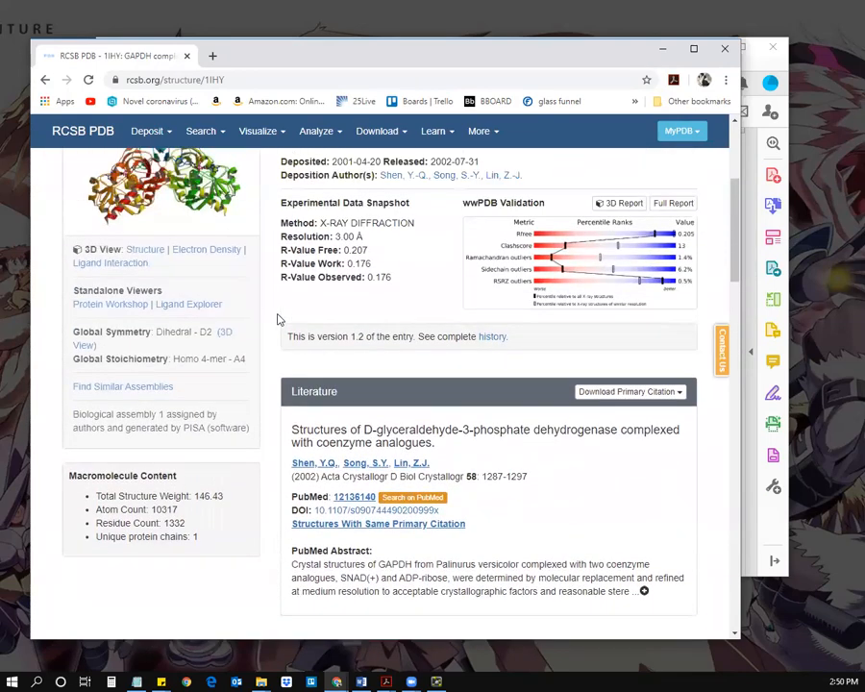
scroll(278, 319, "down", 4)
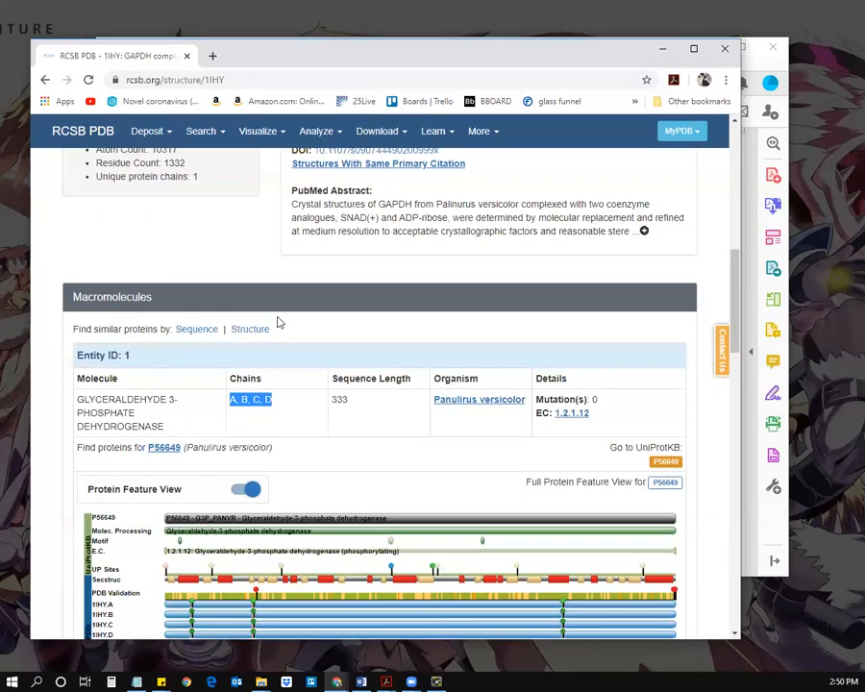
scroll(274, 360, "down", 2)
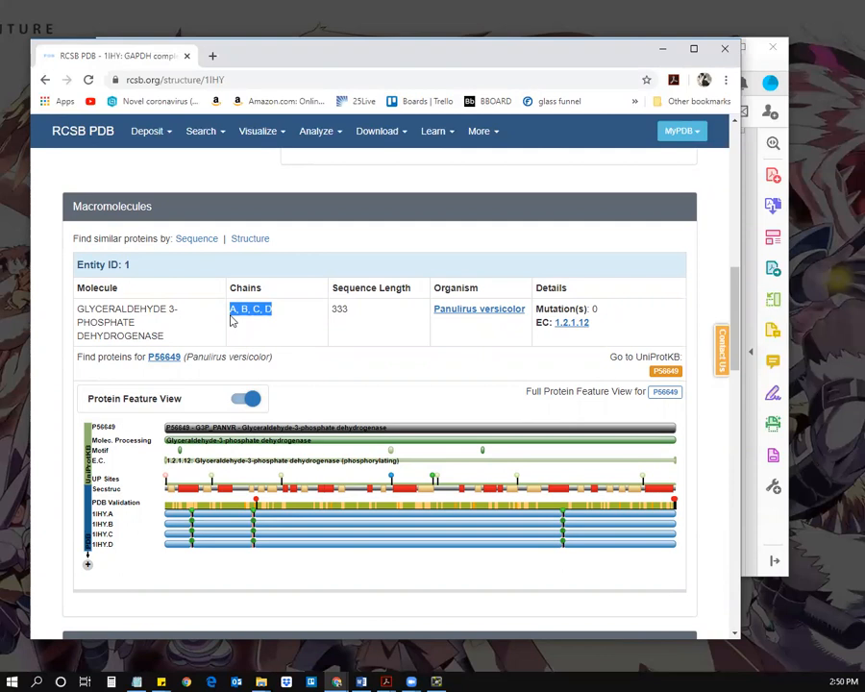
left_click(234, 323)
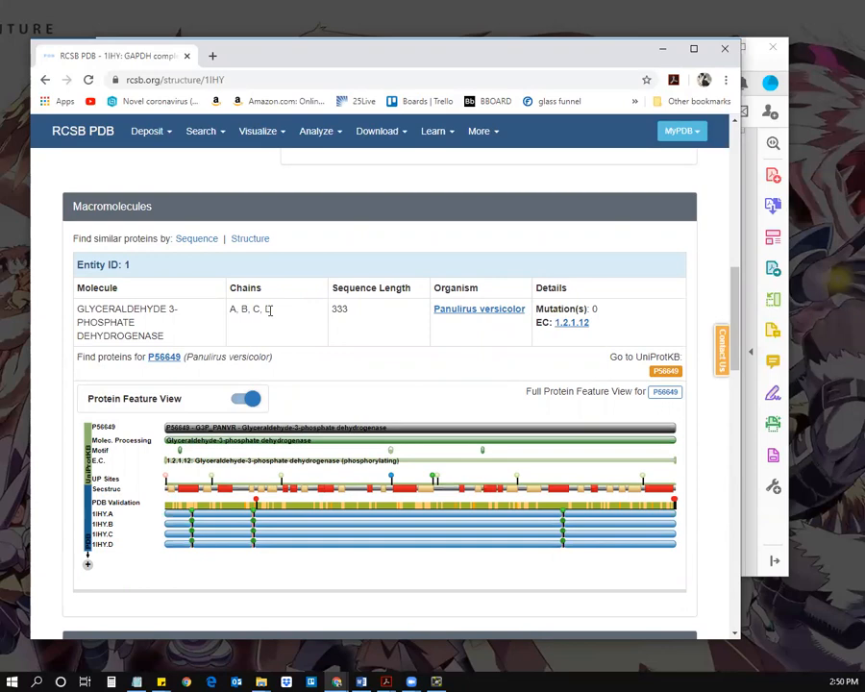
Step: Locate the Small Molecules section of the 1IHY entry, highlight its heading and review the listed ligands
scroll(298, 312, "down", 1)
scroll(276, 324, "down", 2)
scroll(276, 324, "down", 3)
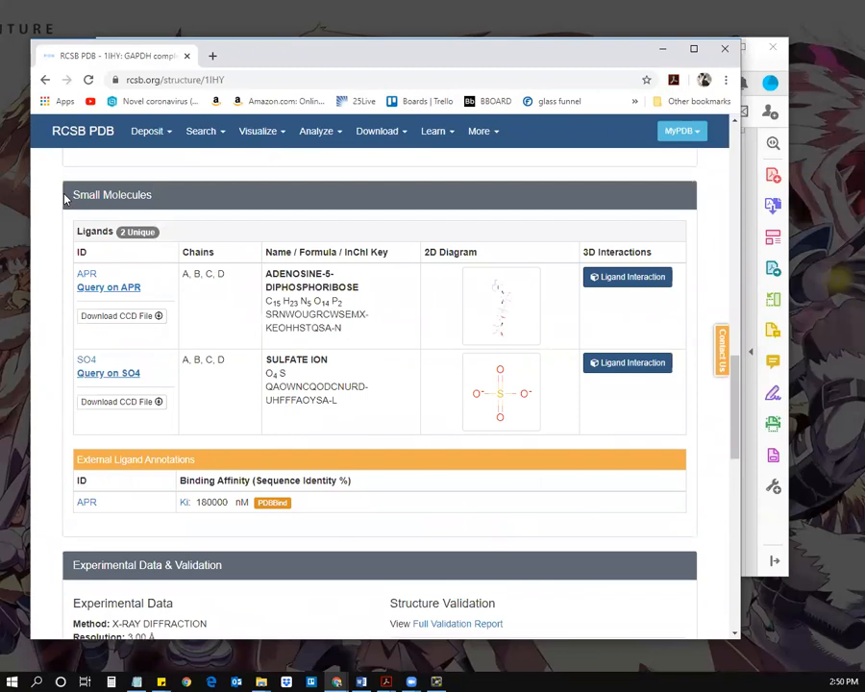
left_click_drag(74, 195, 146, 192)
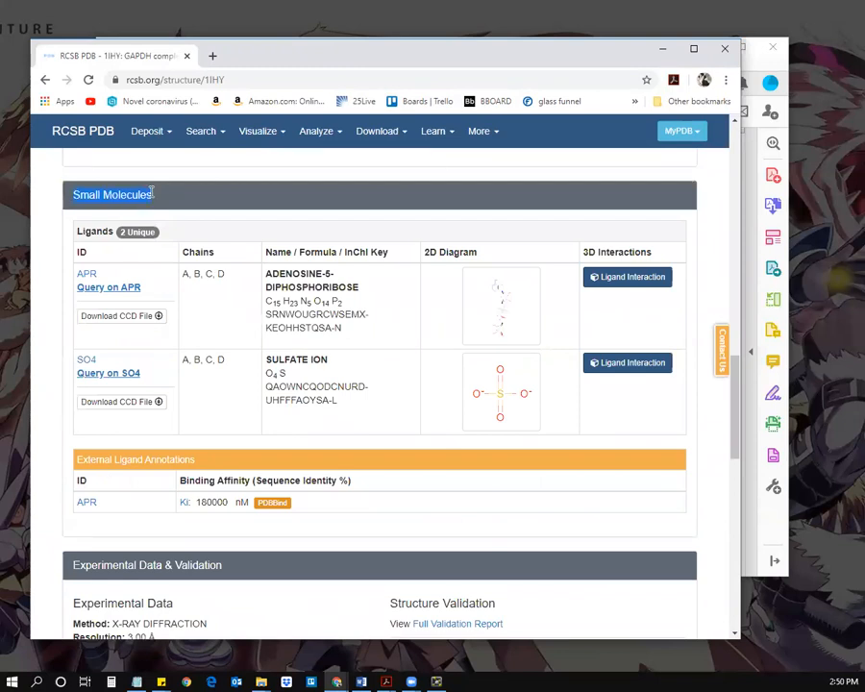
scroll(269, 313, "down", 2)
scroll(221, 307, "up", 2)
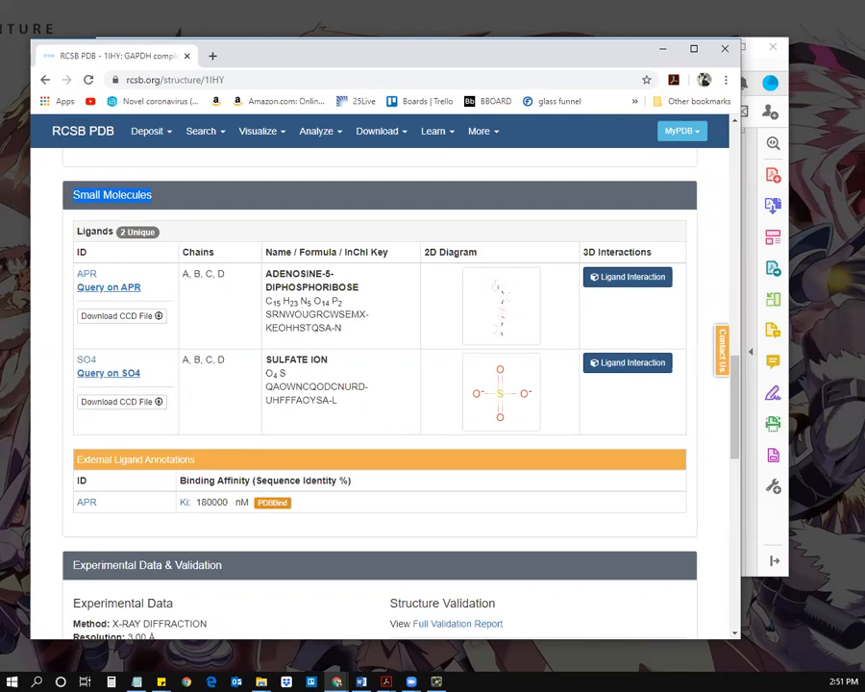
Step: Highlight prompt 3's ligand ID and name instruction in the Word template, and return to Chrome to highlight ADENOSINE-5-DIPHOSPHORIBOSE under APR
key("alt+Tab")
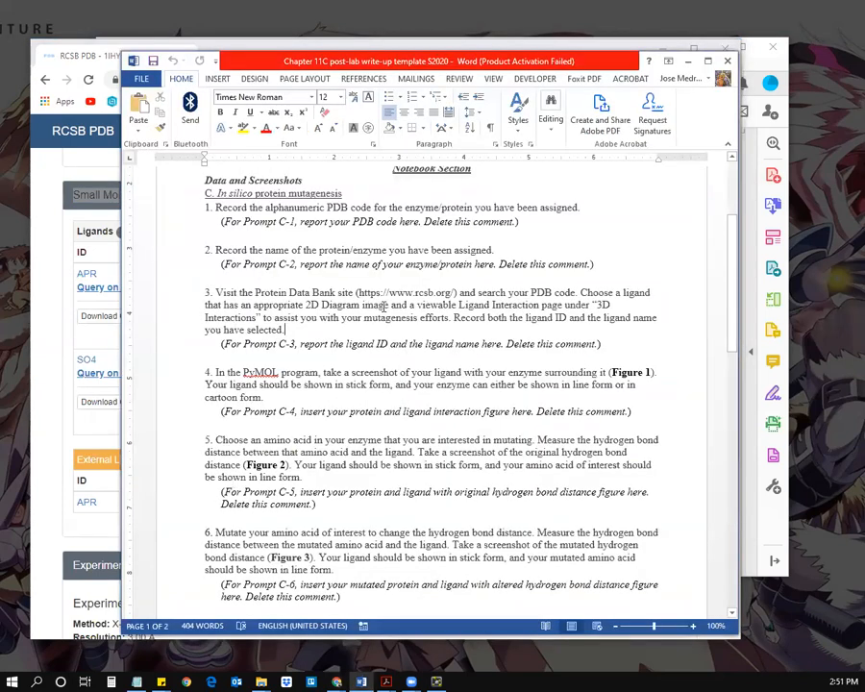
left_click_drag(454, 317, 259, 329)
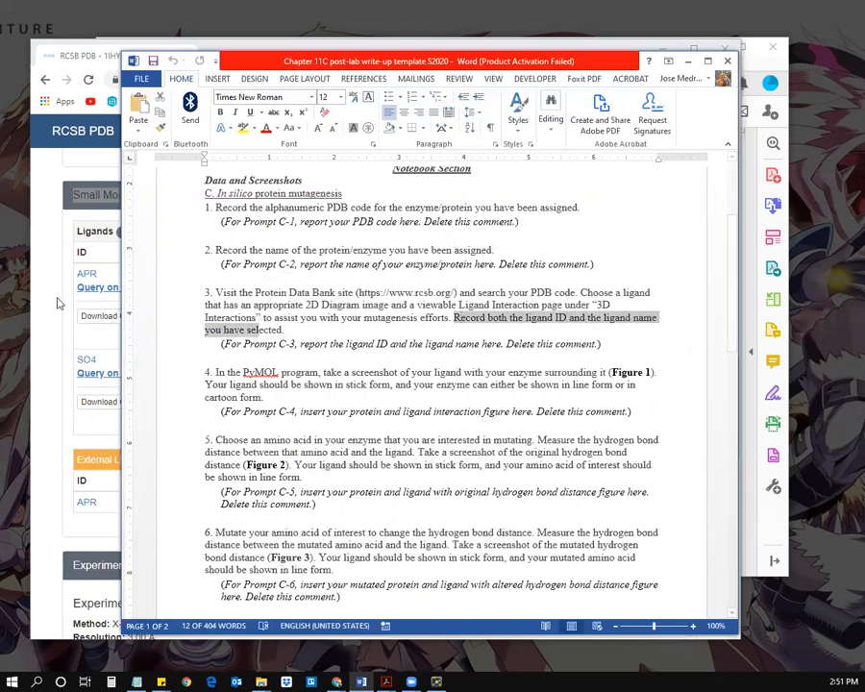
left_click(58, 304)
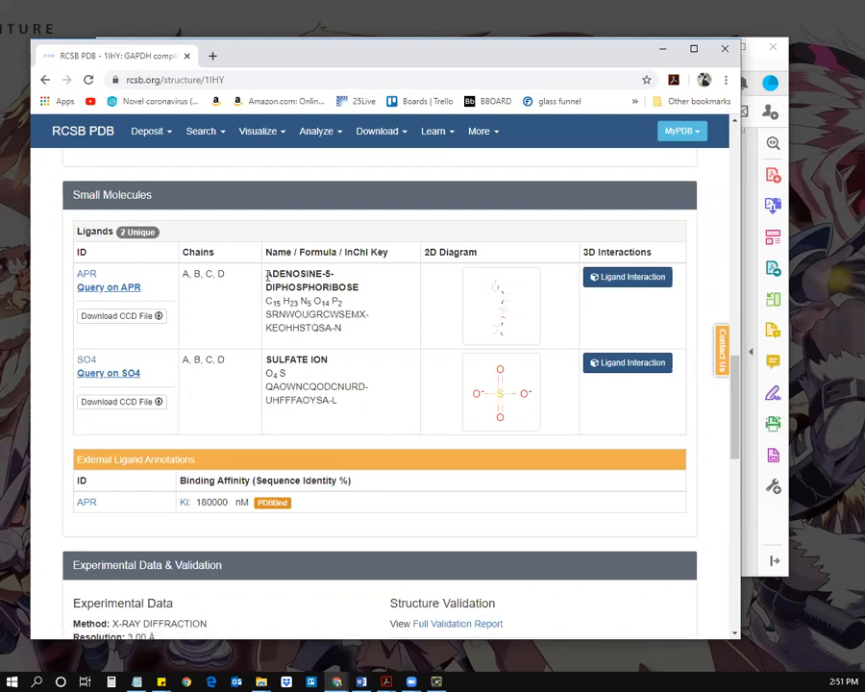
left_click_drag(267, 276, 353, 298)
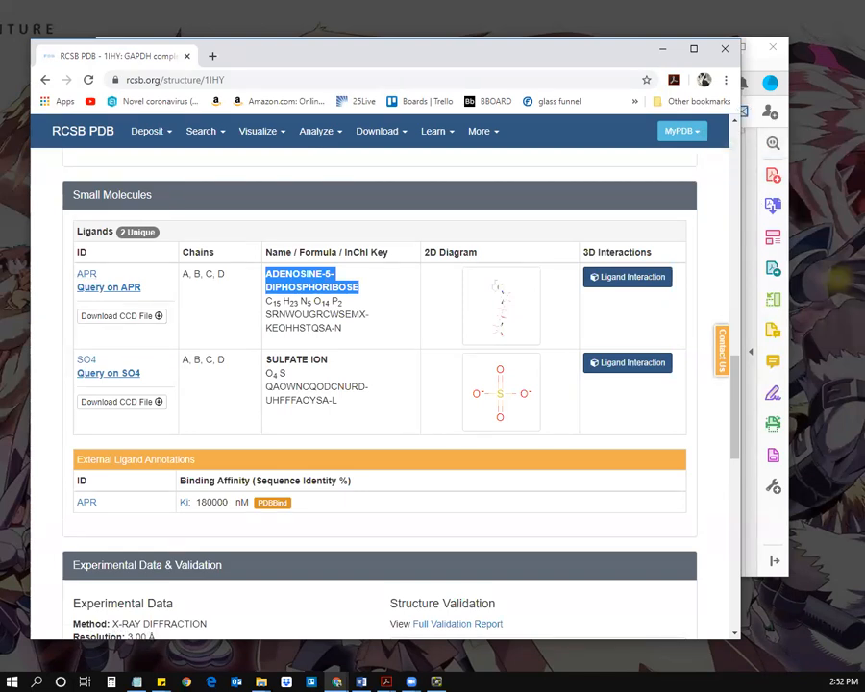
Step: View the enlarged 2D diagram of APR, close it and open the ligand's 3D Ligand Interaction page
left_click(512, 319)
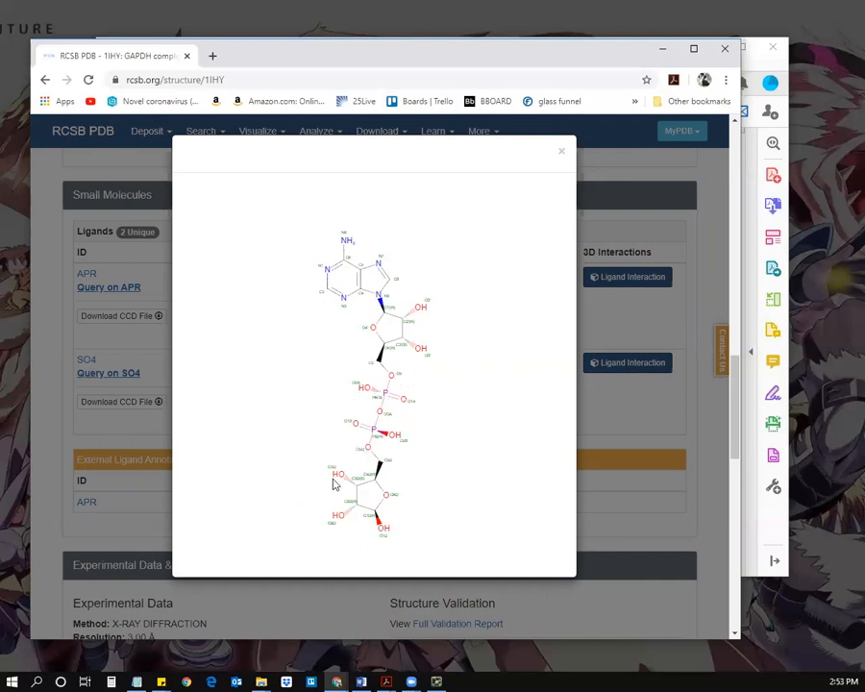
left_click(694, 242)
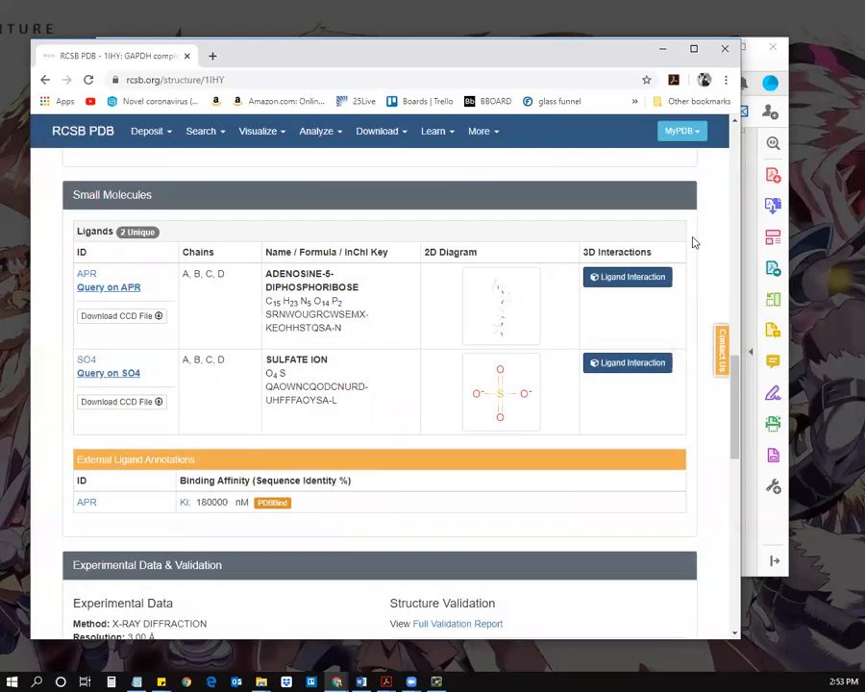
left_click(623, 287)
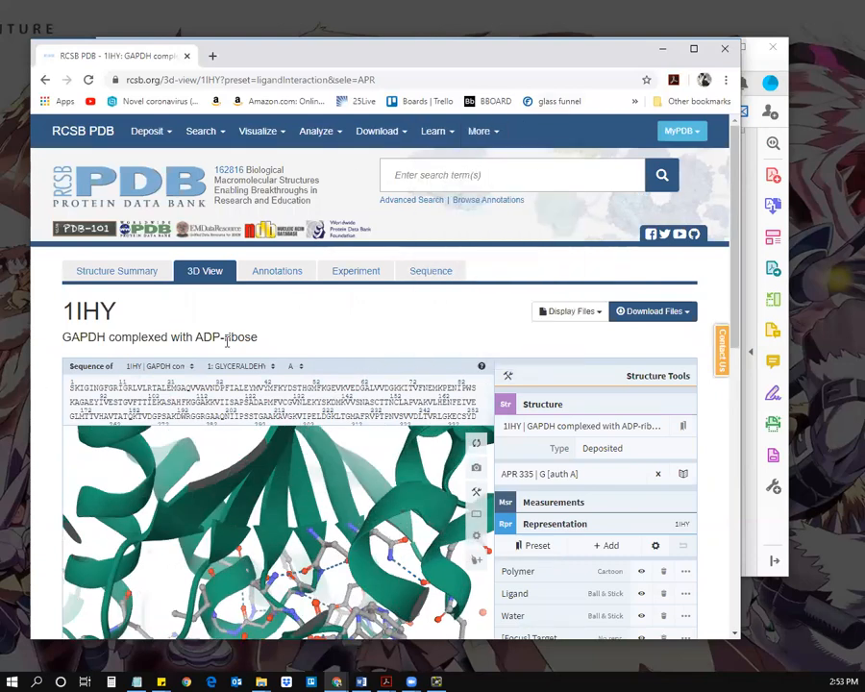
scroll(51, 347, "down", 2)
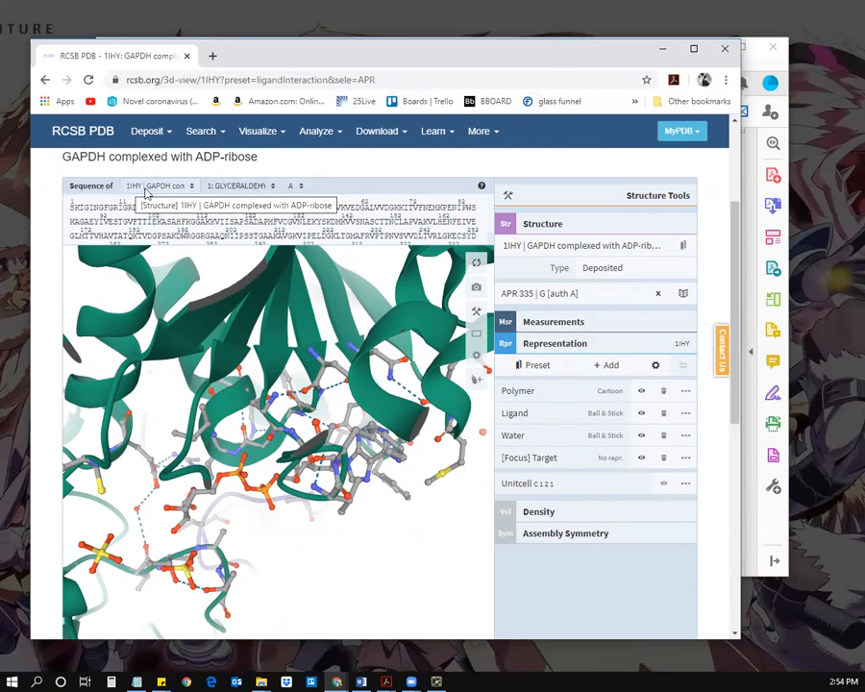
Step: Check the structure and molecule choices for the displayed sequence, show the water sequence and review its chain options
left_click(230, 187)
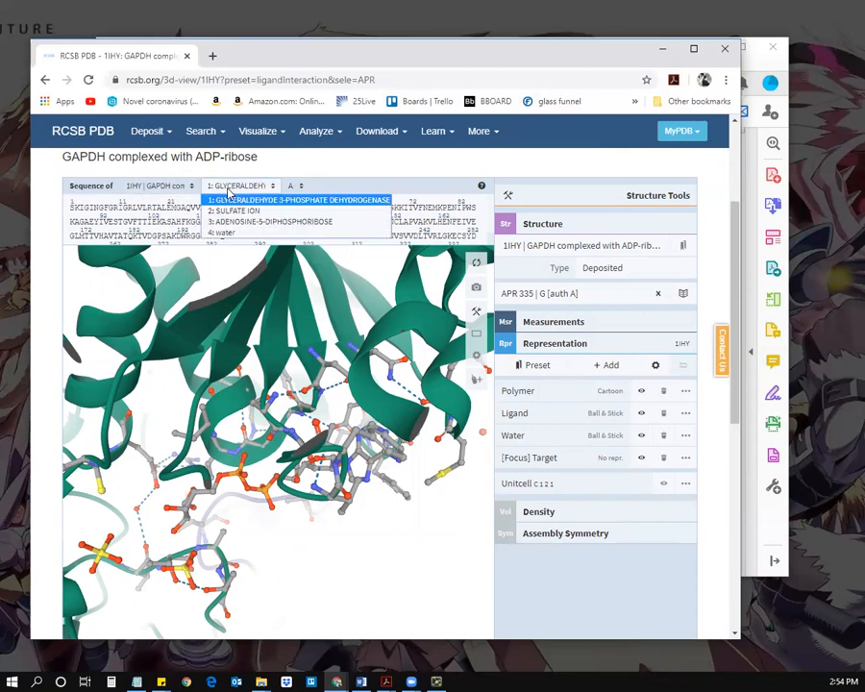
left_click(168, 186)
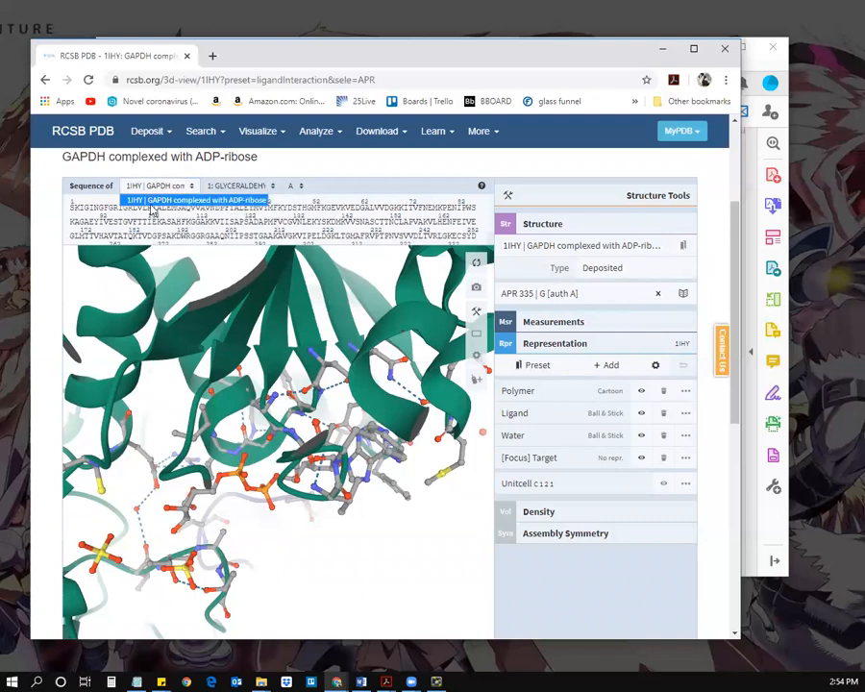
left_click(222, 188)
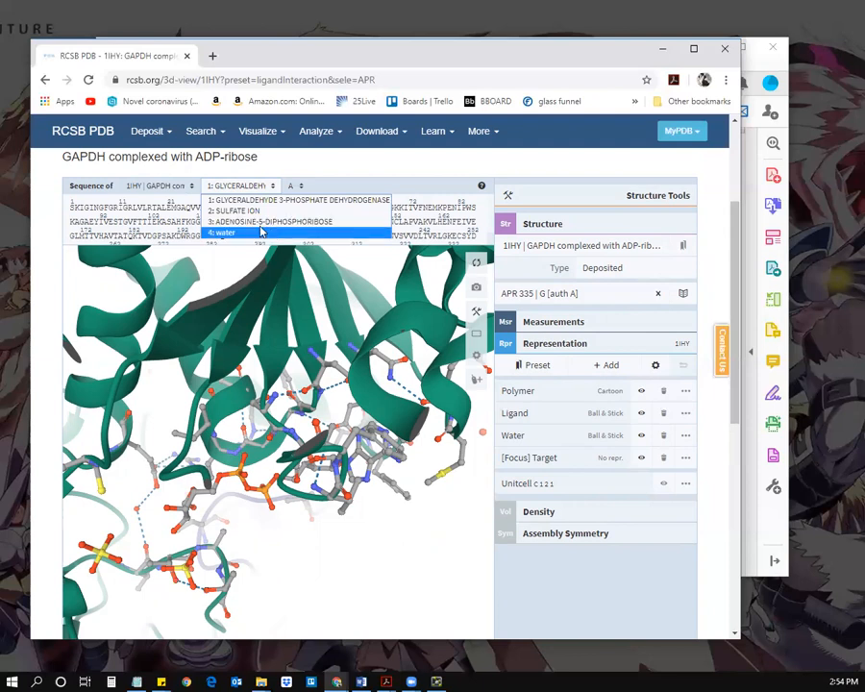
left_click(221, 233)
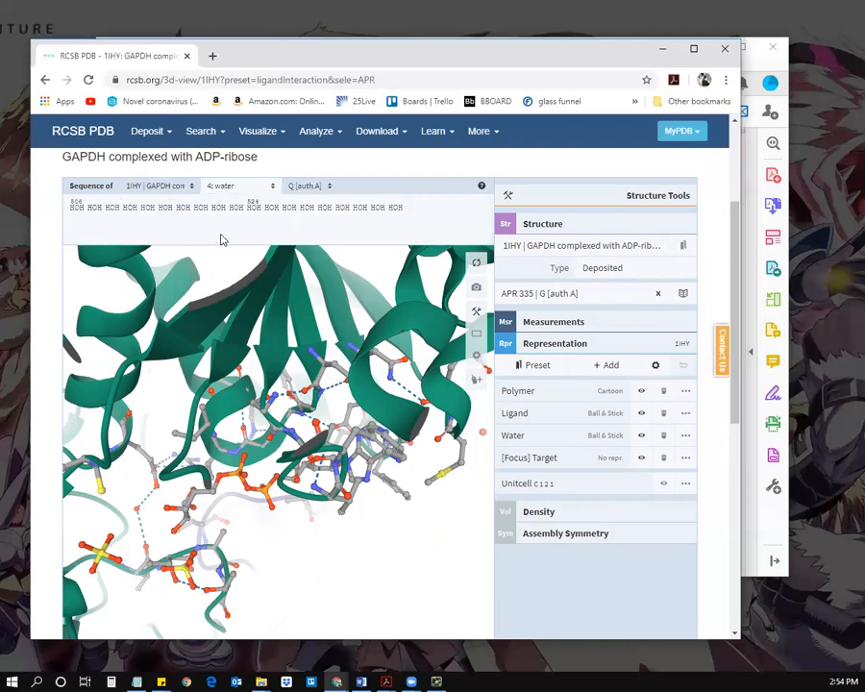
left_click(303, 188)
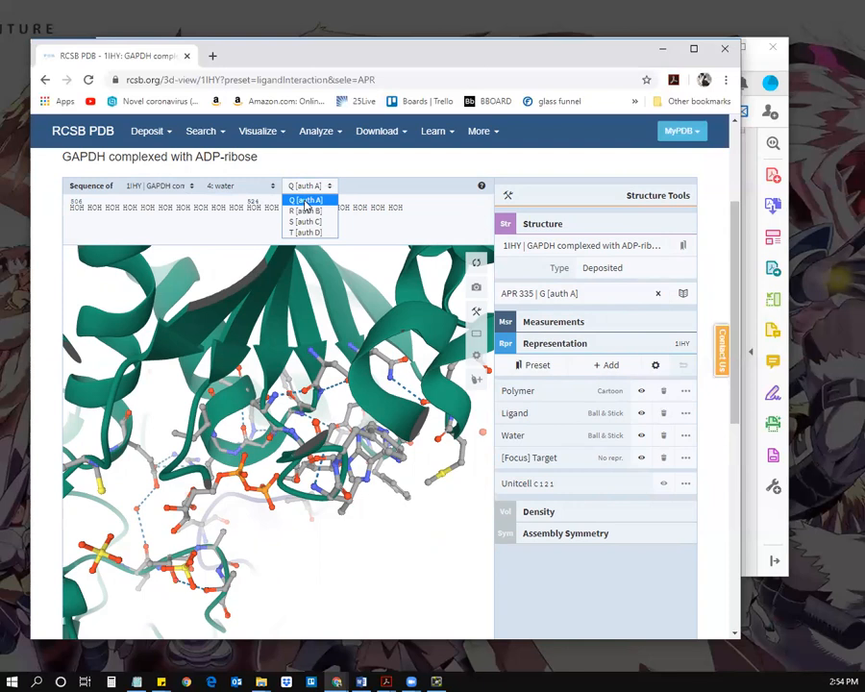
left_click(309, 171)
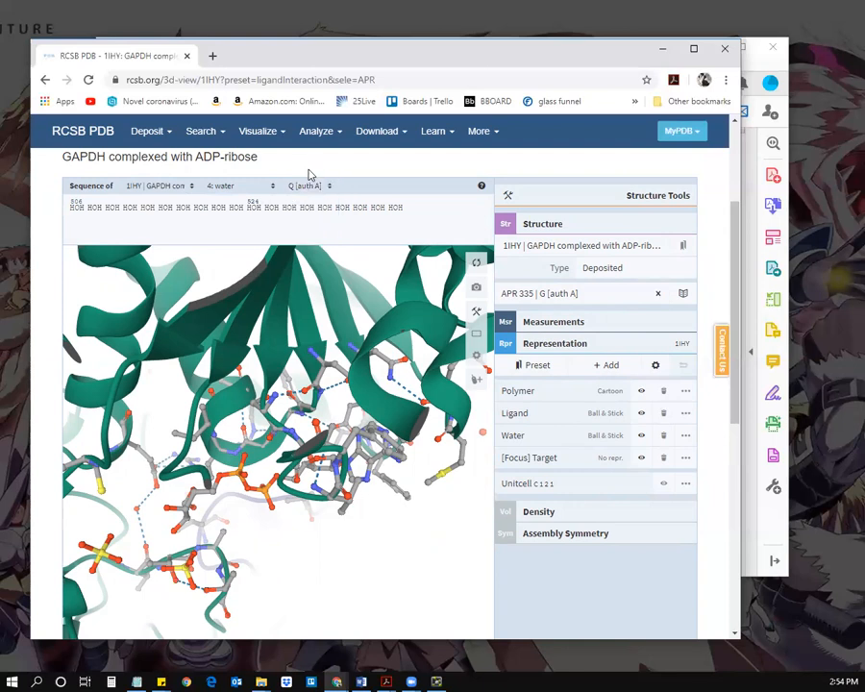
Step: Display the sequence of ADENOSINE-5-DIPHOSPHORIBOSE and review its chain options, keeping G [auth A]
left_click(241, 188)
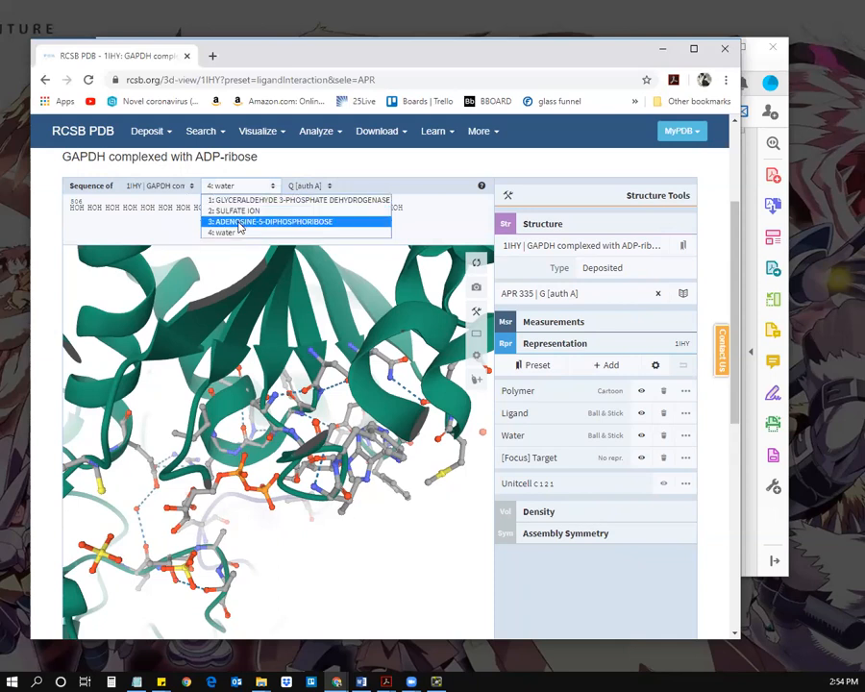
left_click(344, 170)
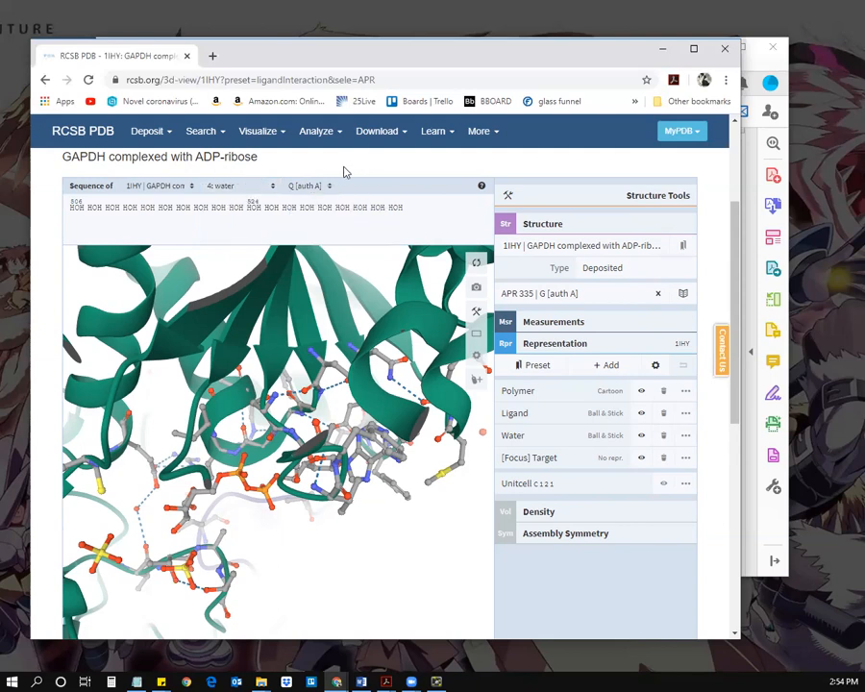
left_click(244, 188)
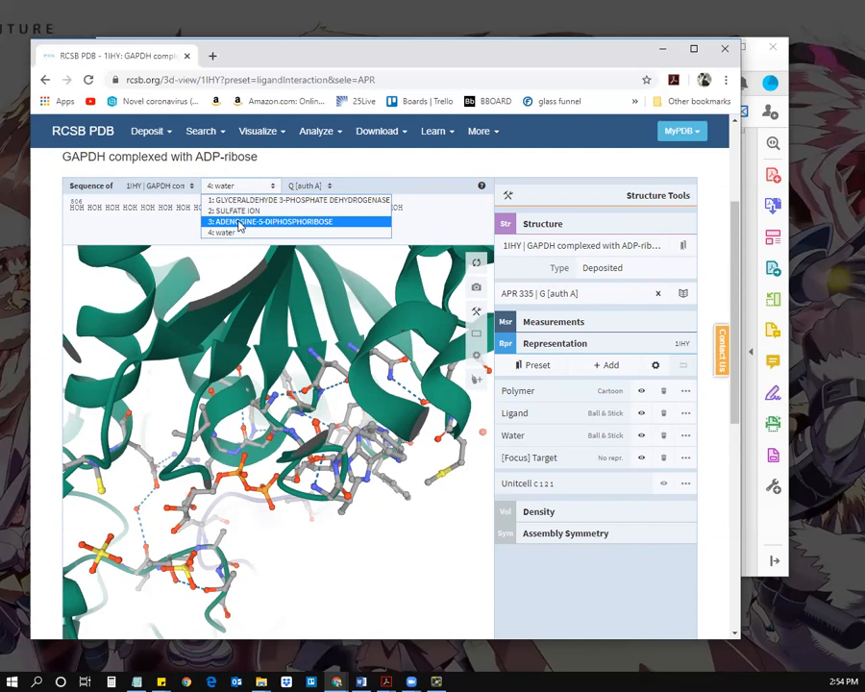
left_click(239, 222)
left_click(312, 186)
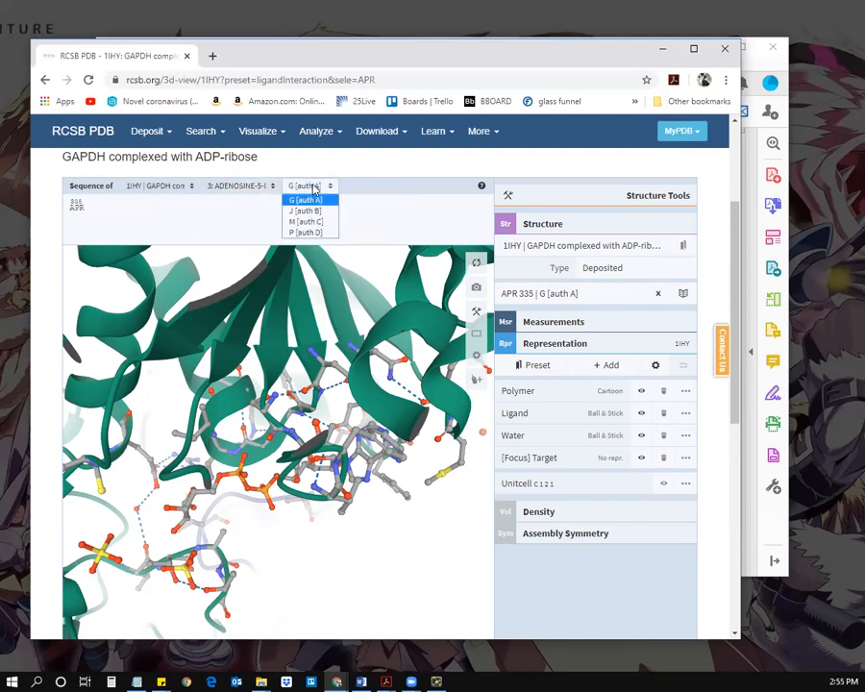
left_click(314, 187)
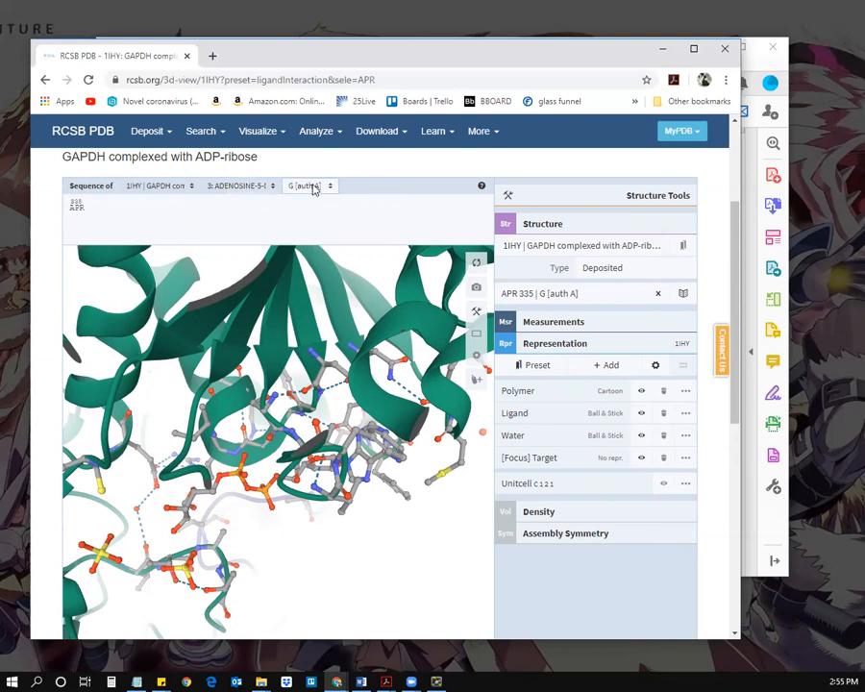
Step: Clear the focus on ligand APR 335 using its sequence entry, orbit around the ligand and zoom out to the whole protein
left_click(77, 210)
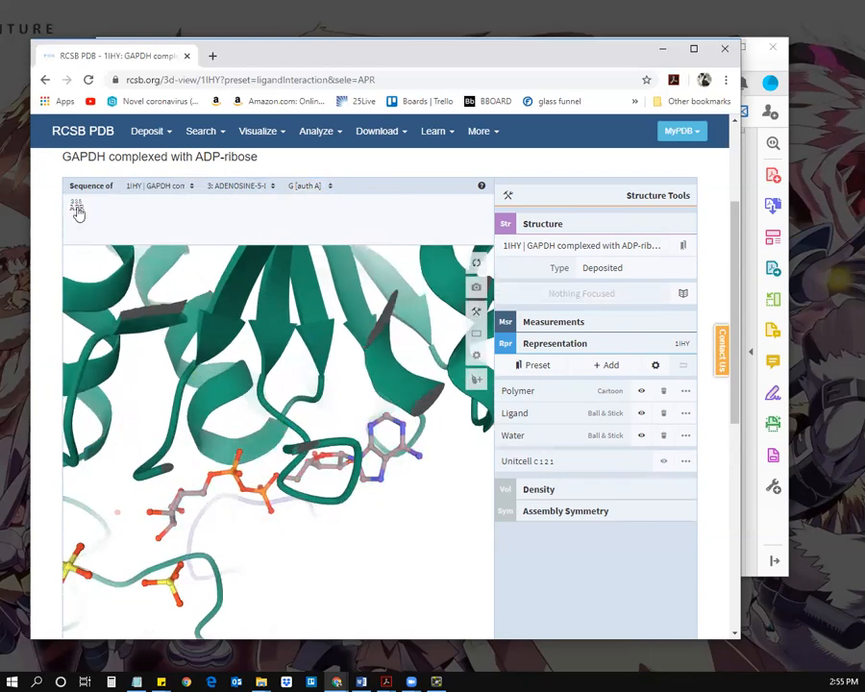
left_click_drag(312, 512, 285, 598)
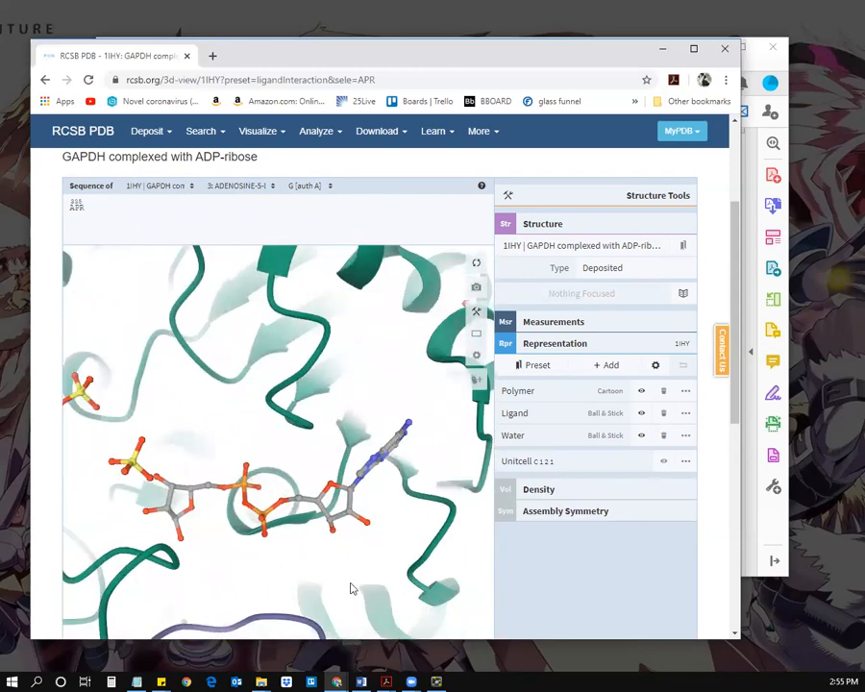
left_click(329, 546)
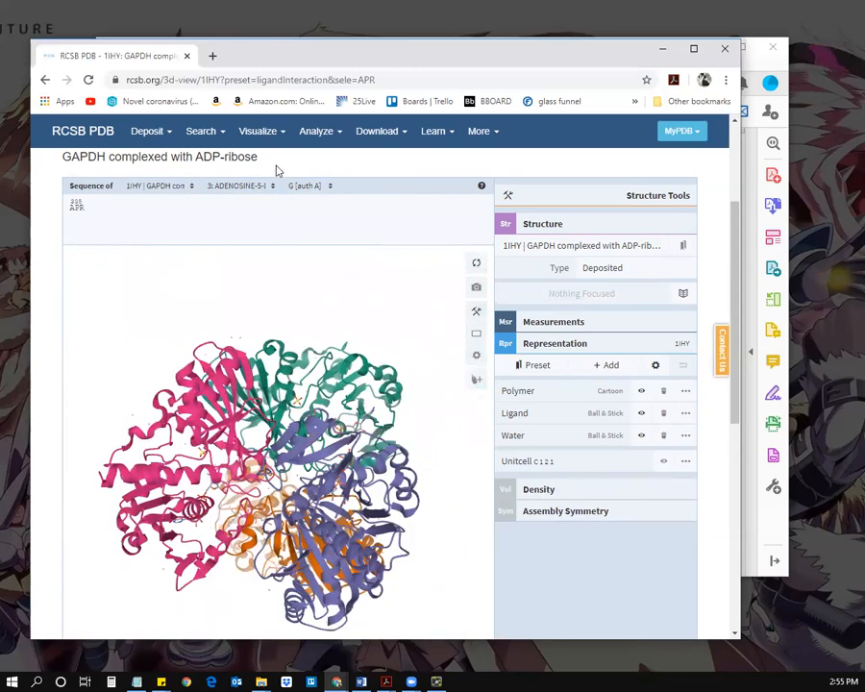
Step: Focus on ligand APR 335 from its sequence entry and orbit around it to examine the surrounding residues and dashed interactions
left_click(76, 211)
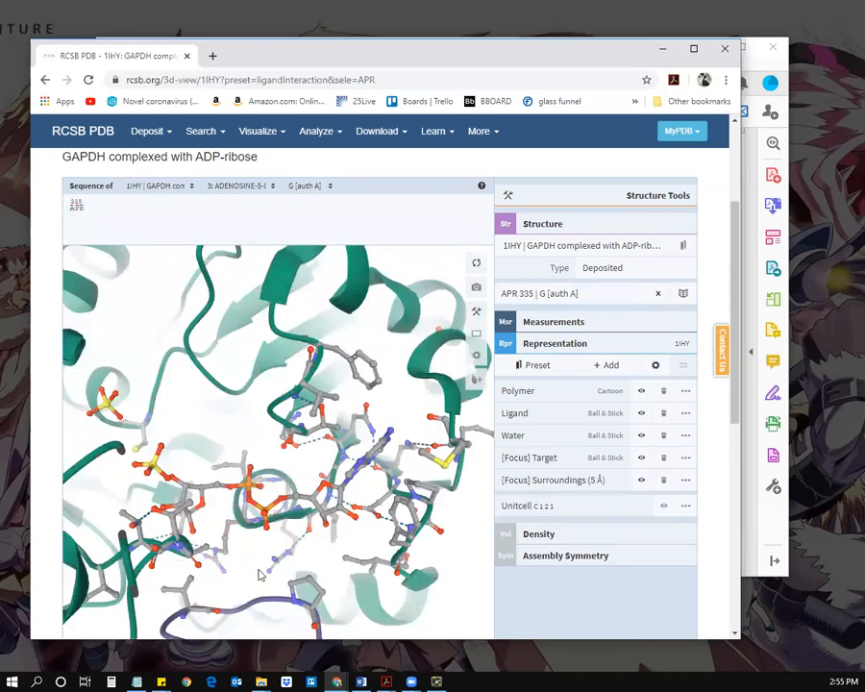
left_click_drag(251, 568, 214, 519)
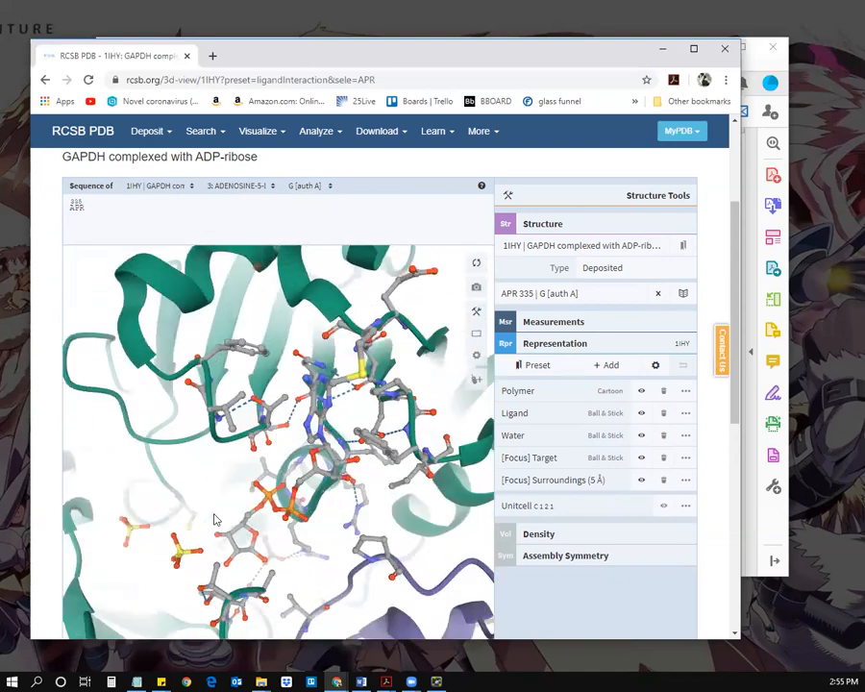
left_click_drag(336, 416, 392, 445)
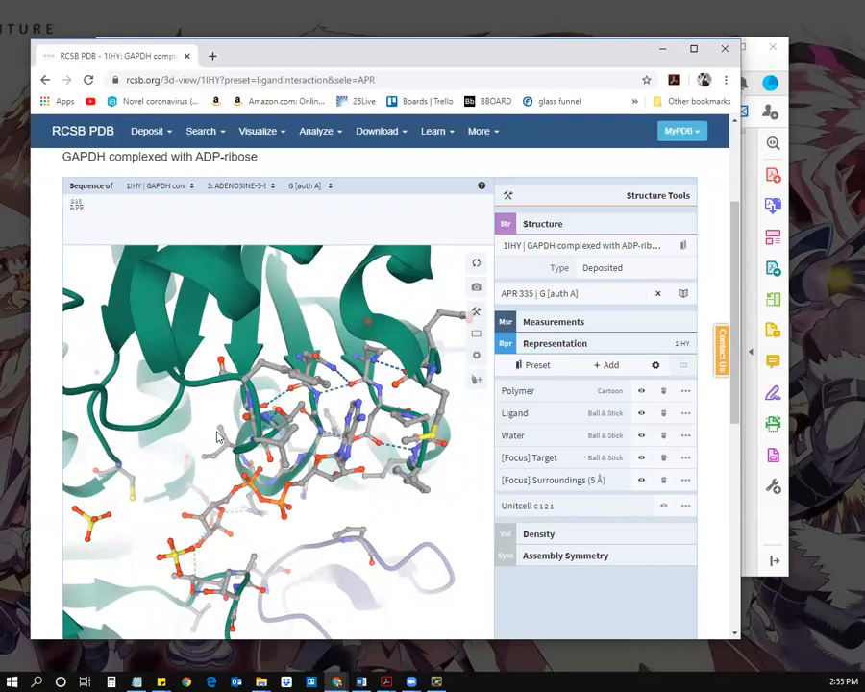
left_click_drag(238, 303, 336, 442)
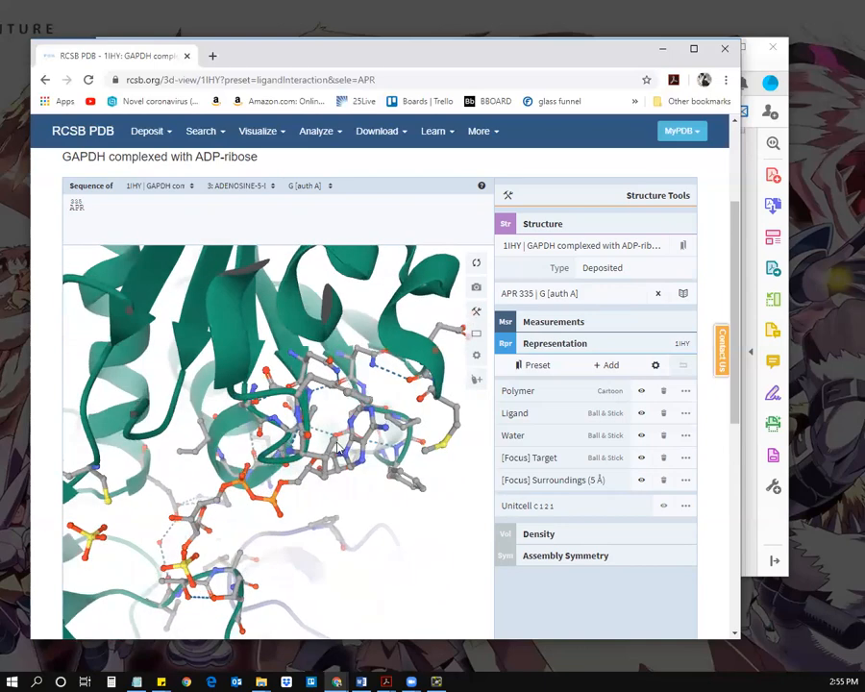
left_click_drag(200, 419, 202, 373)
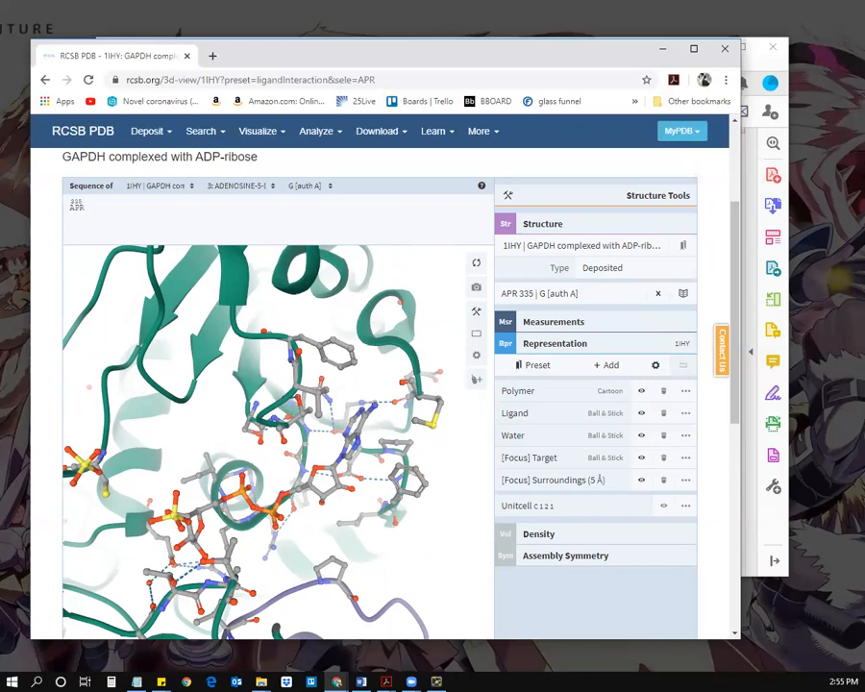
Step: Switch to the Chapter 11C write-up template in Word and review prompts 3 and 4 on the ligand and the PyMOL screenshot
key("alt+Tab")
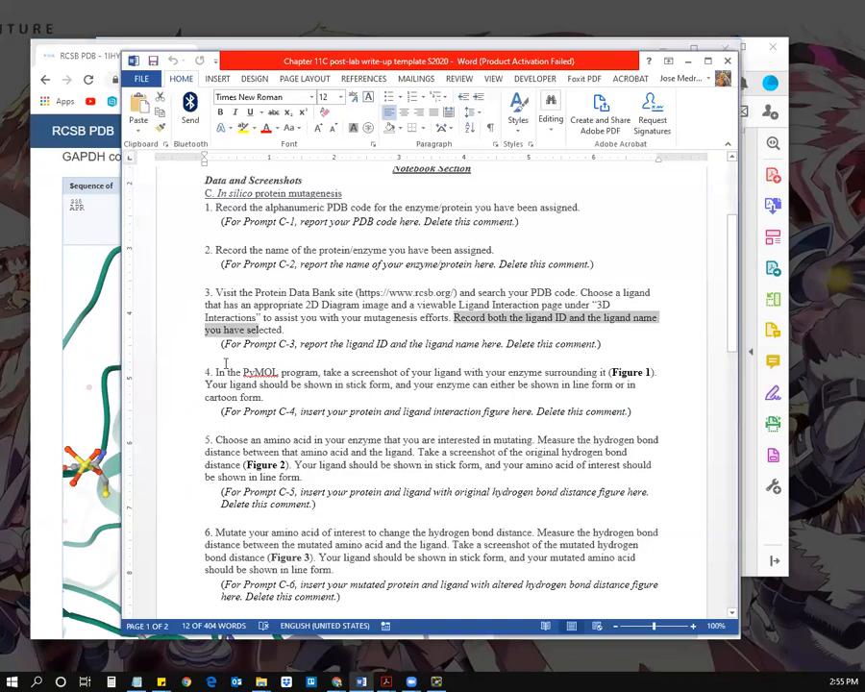
left_click_drag(204, 371, 673, 413)
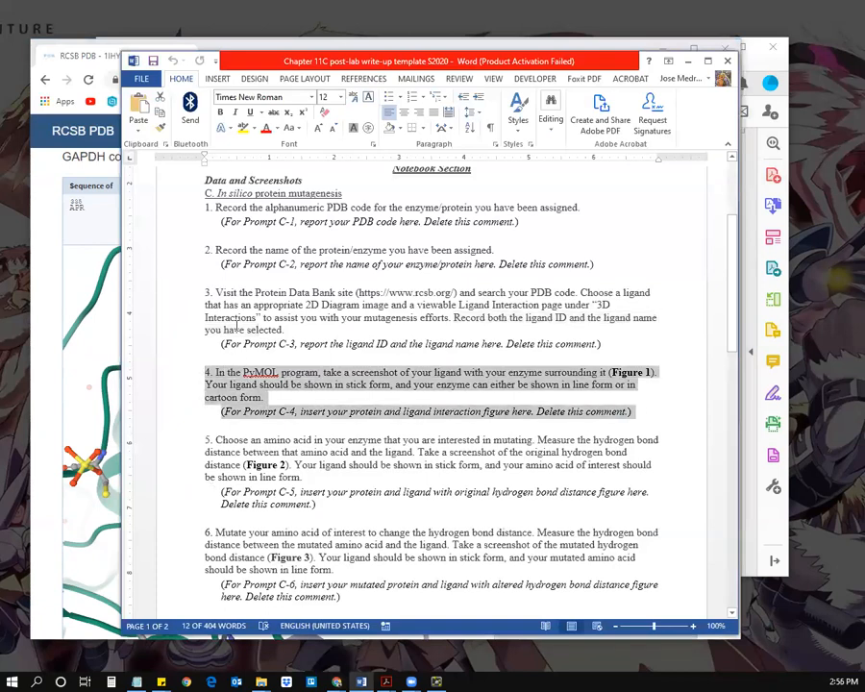
left_click_drag(201, 290, 382, 338)
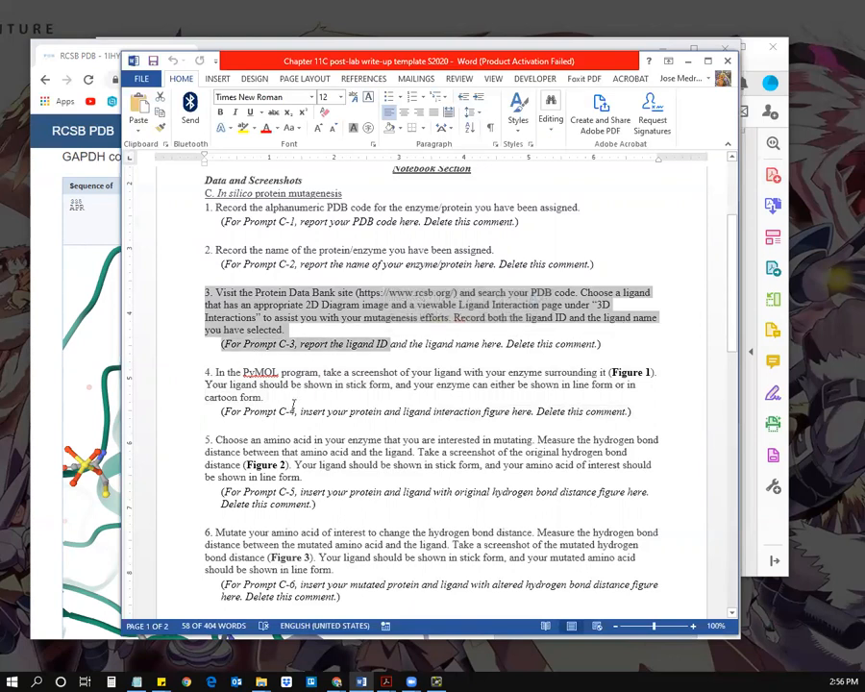
scroll(236, 358, "down", 1)
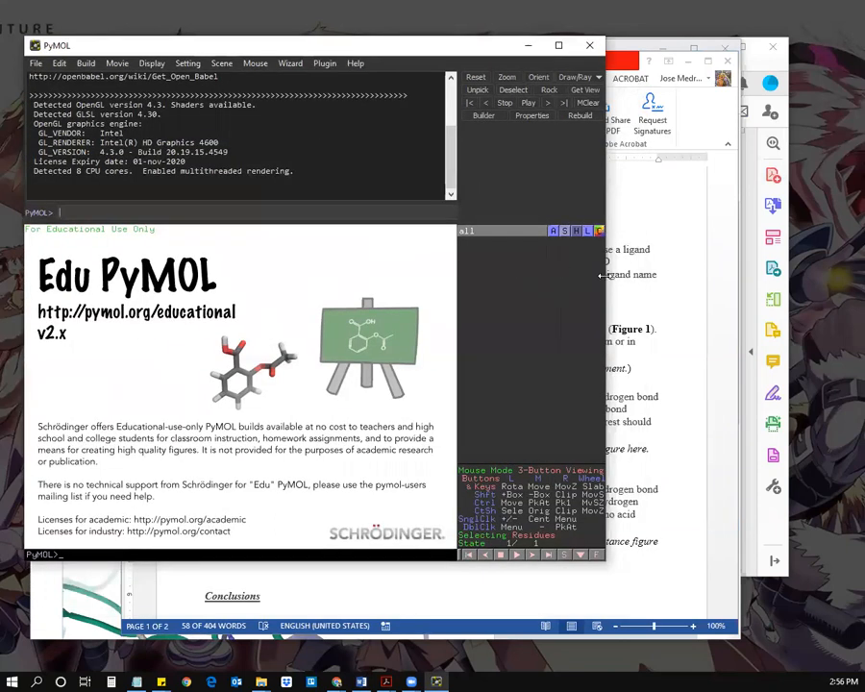
Step: In PyMOL, dismiss the splash screen and enlarge the window in width and height, repositioning it on the desktop
left_click_drag(602, 276, 790, 276)
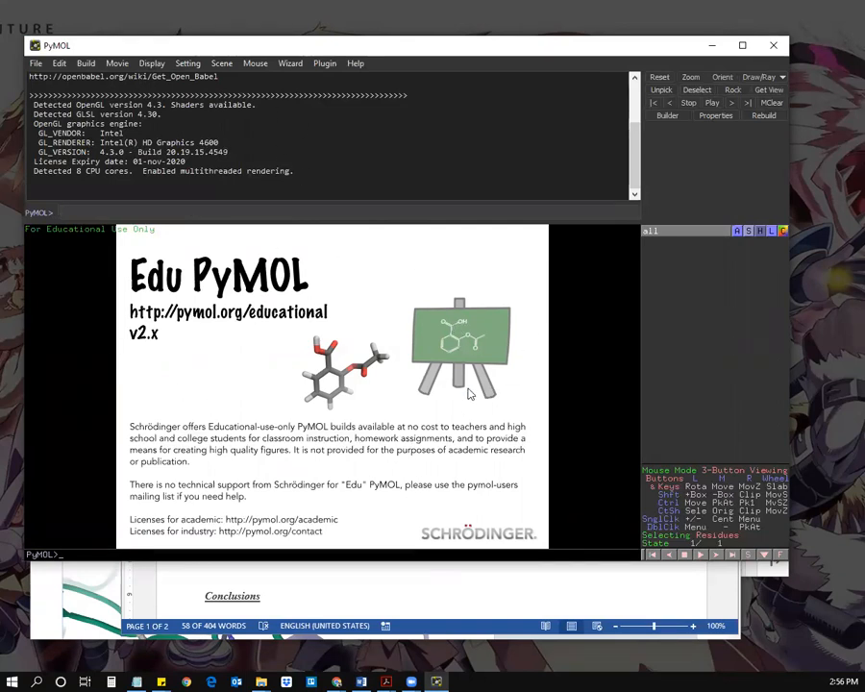
left_click(366, 379)
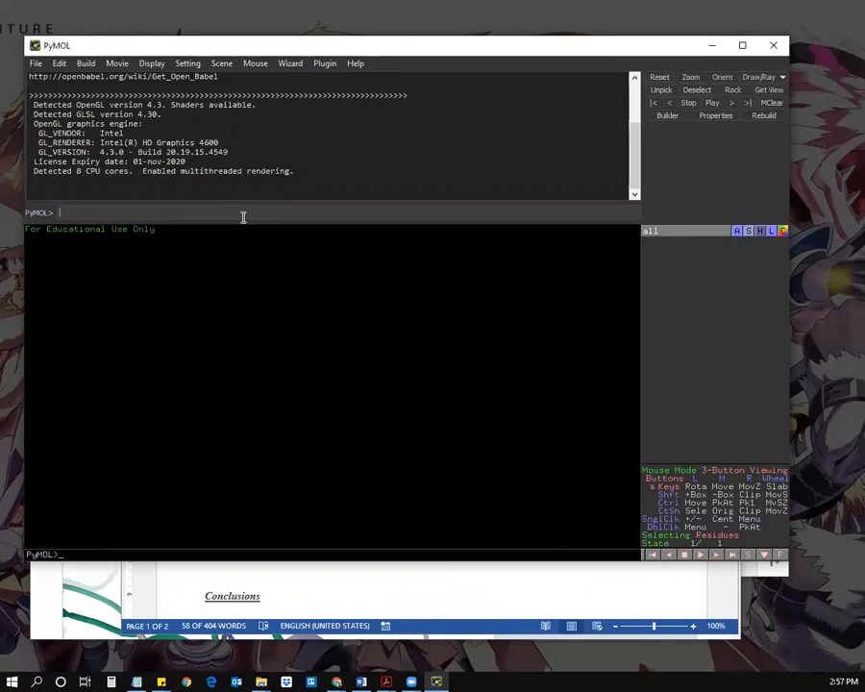
left_click_drag(326, 44, 323, 29)
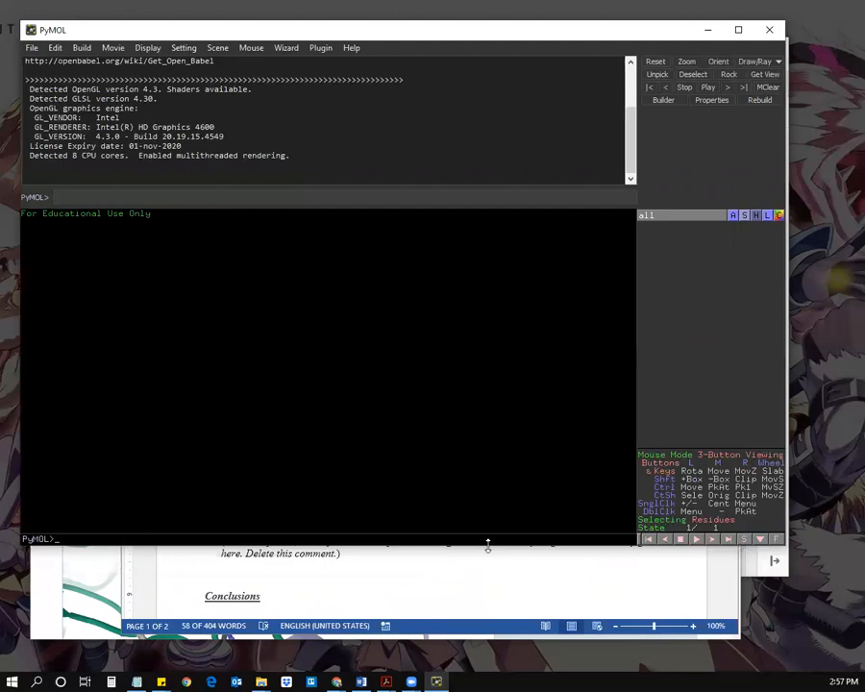
left_click_drag(488, 546, 485, 580)
left_click_drag(303, 35, 309, 65)
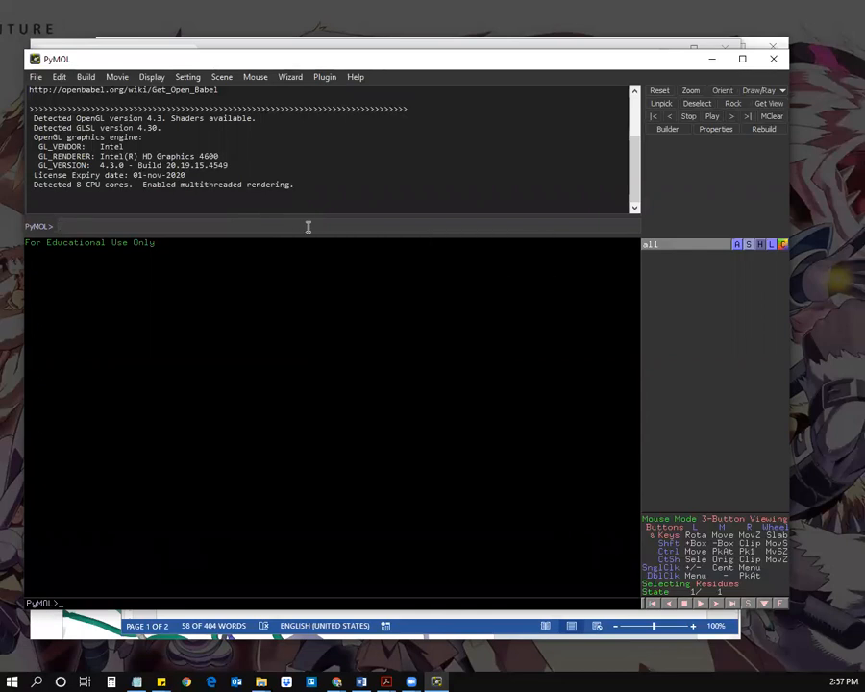
Step: Fetch structure 1ihy and rotate it to inspect the whole protein from several sides
type("fetch")
type("1")
type("hy")
key("Return")
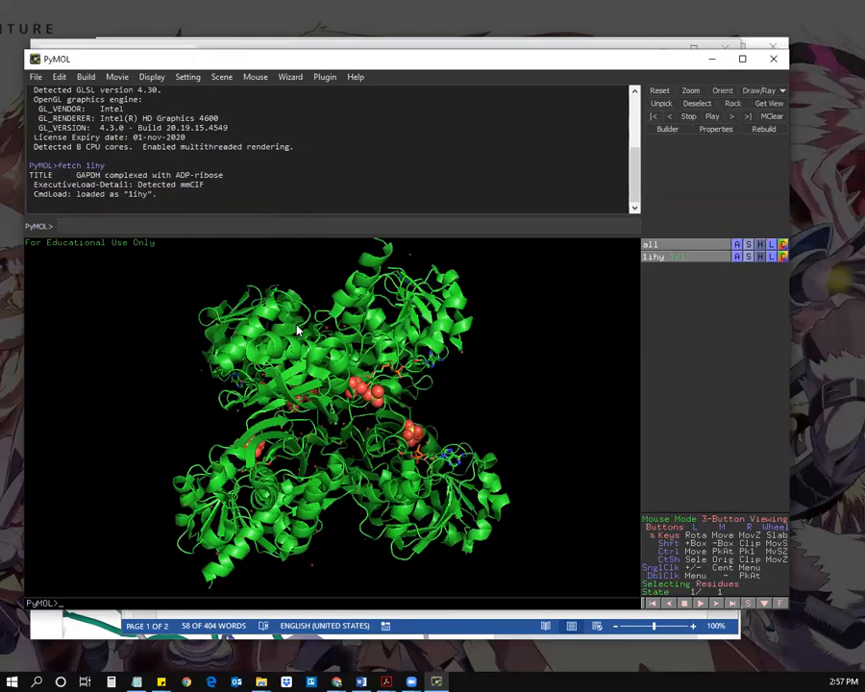
left_click_drag(298, 332, 363, 465)
left_click_drag(257, 411, 276, 392)
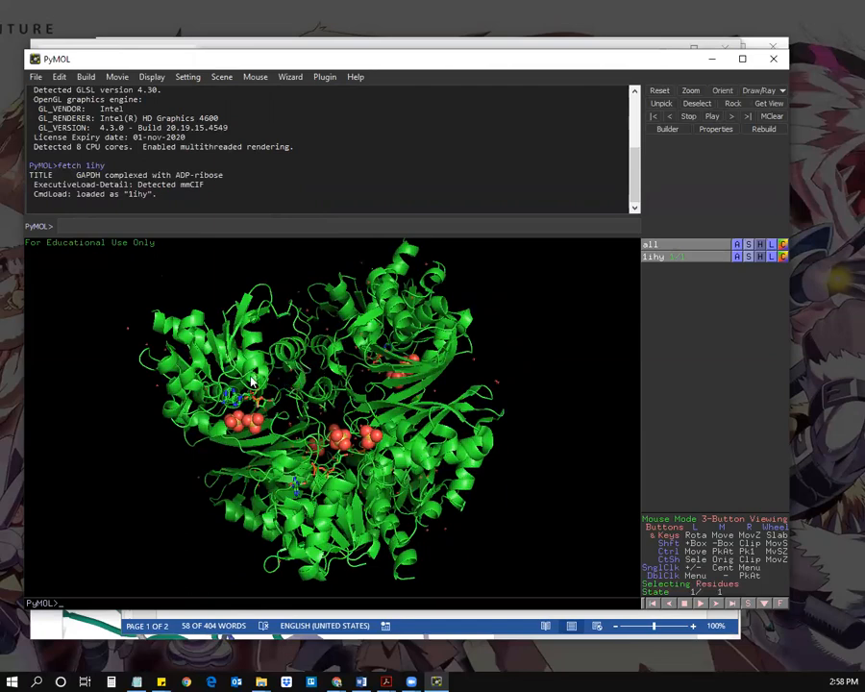
left_click_drag(252, 383, 260, 327)
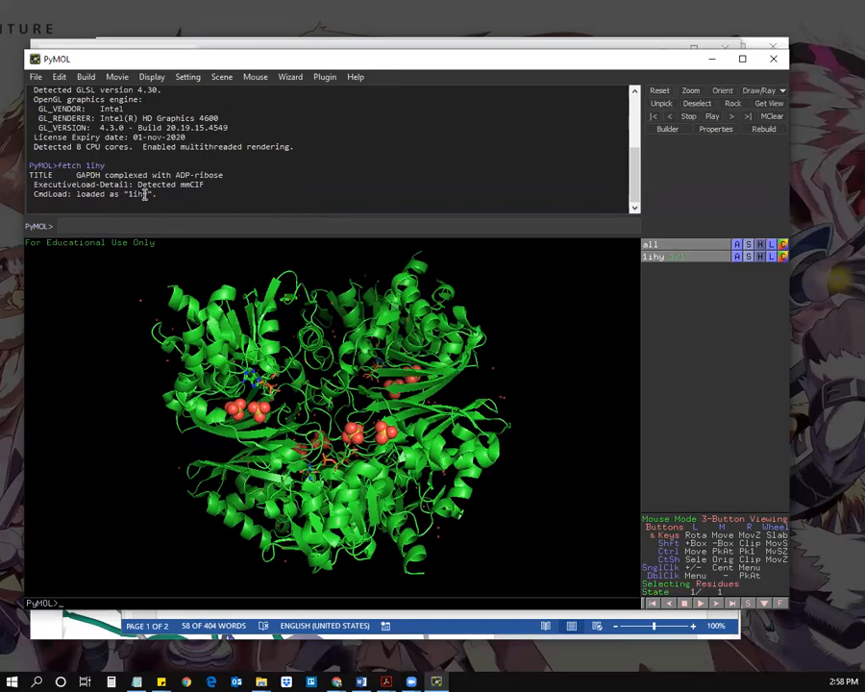
left_click_drag(170, 268, 306, 352)
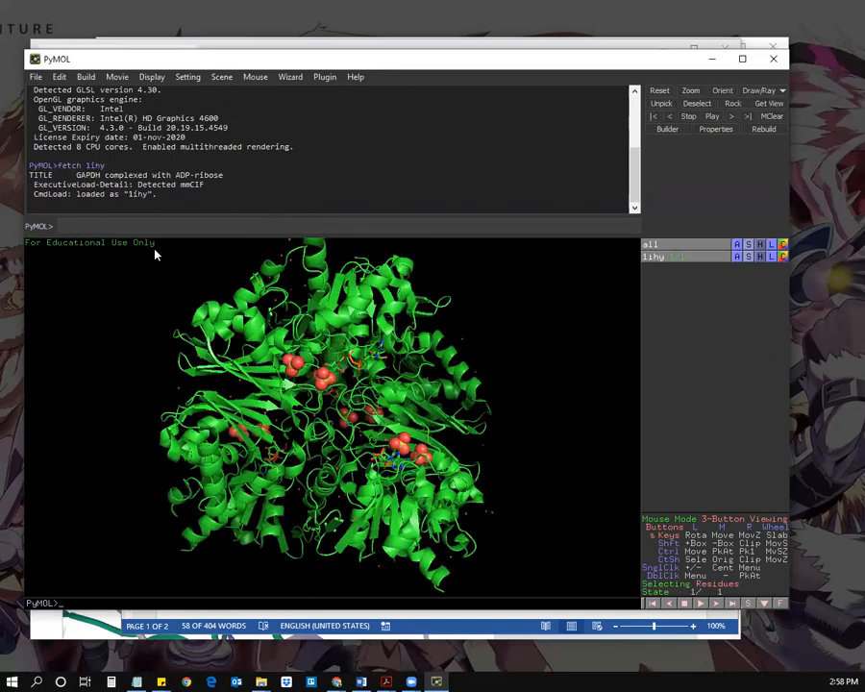
Step: Display the sequence and browse it from chain A through the other chains to the SO4, APR and water entries
left_click(747, 604)
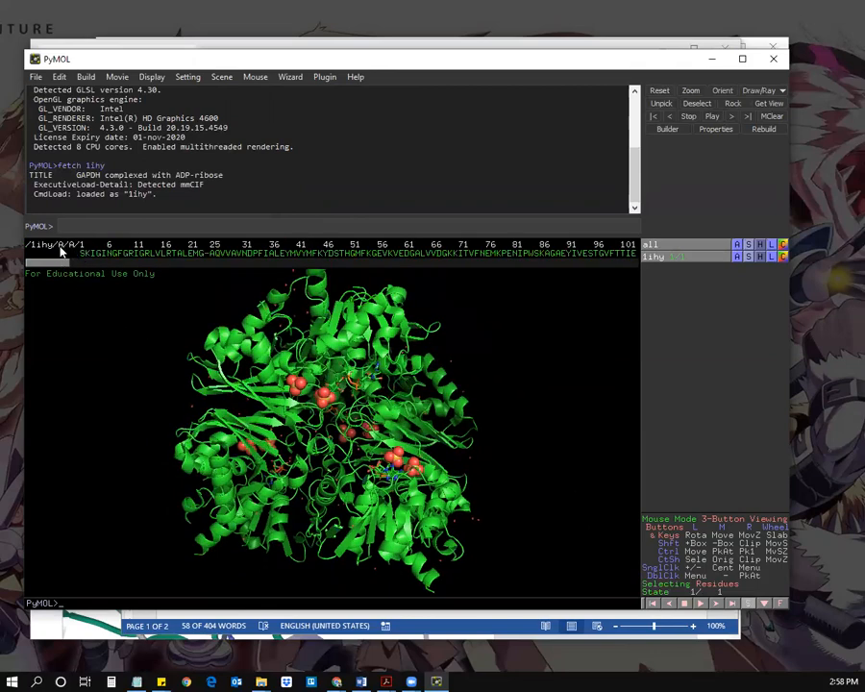
left_click_drag(64, 265, 312, 277)
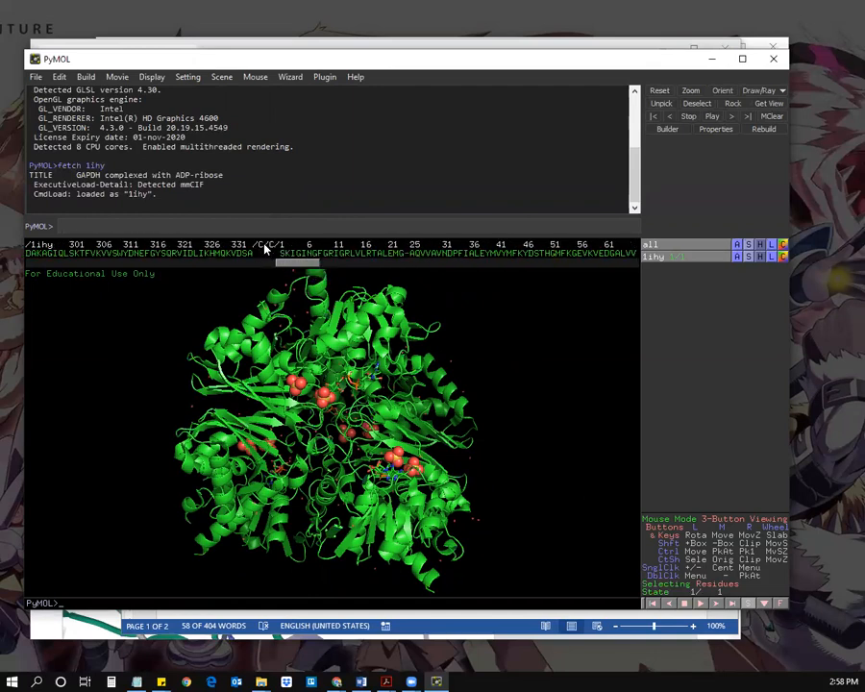
left_click_drag(294, 265, 564, 255)
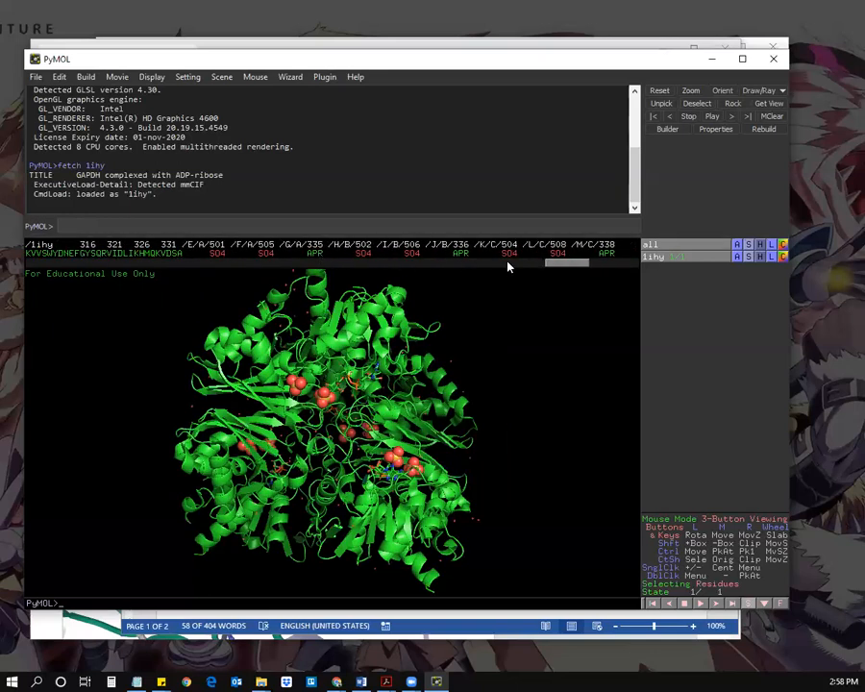
mouse_move(564, 268)
left_mouse_down()
mouse_move(608, 264)
mouse_move(580, 269)
left_mouse_up()
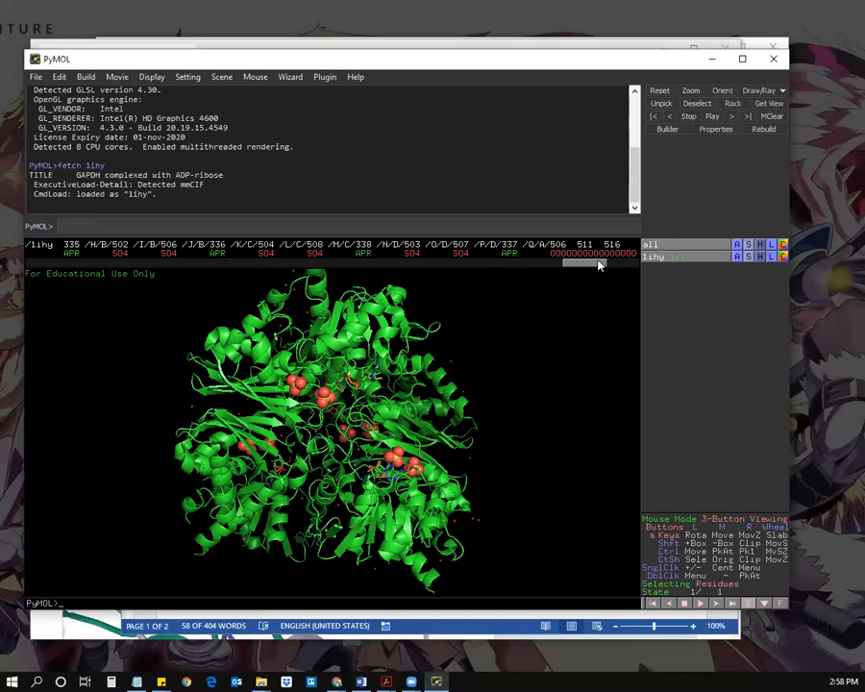
left_click_drag(595, 264, 581, 265)
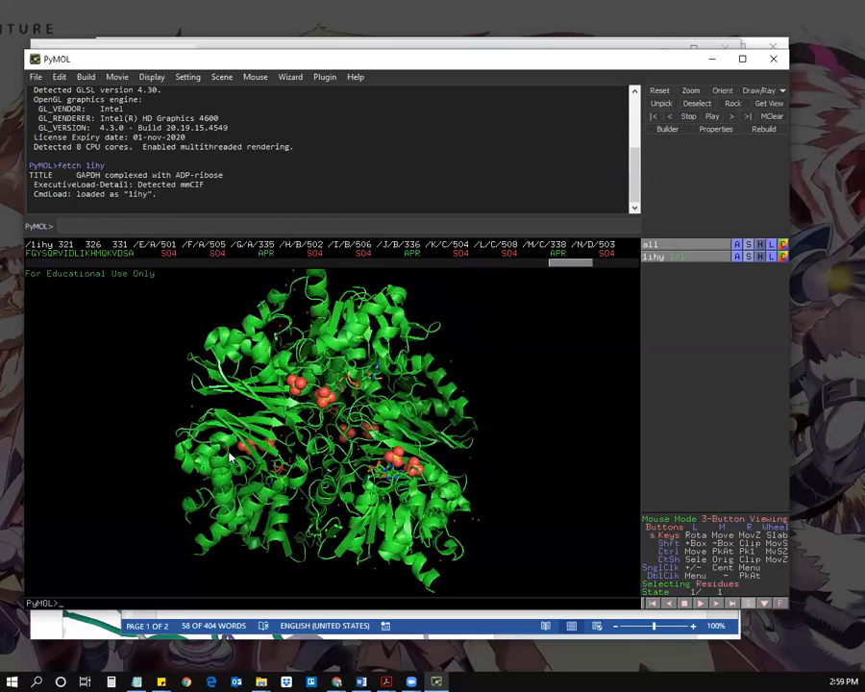
Step: Rotate the protein, check the actions available for all objects, and delete everything loaded in the session
left_click_drag(231, 458, 266, 455)
left_click_drag(286, 444, 387, 421)
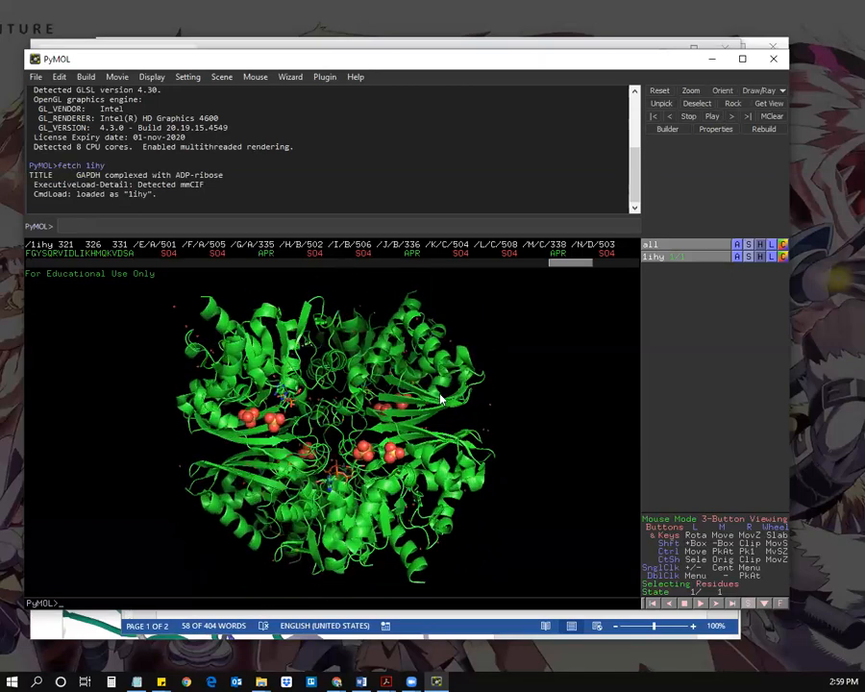
left_click(737, 247)
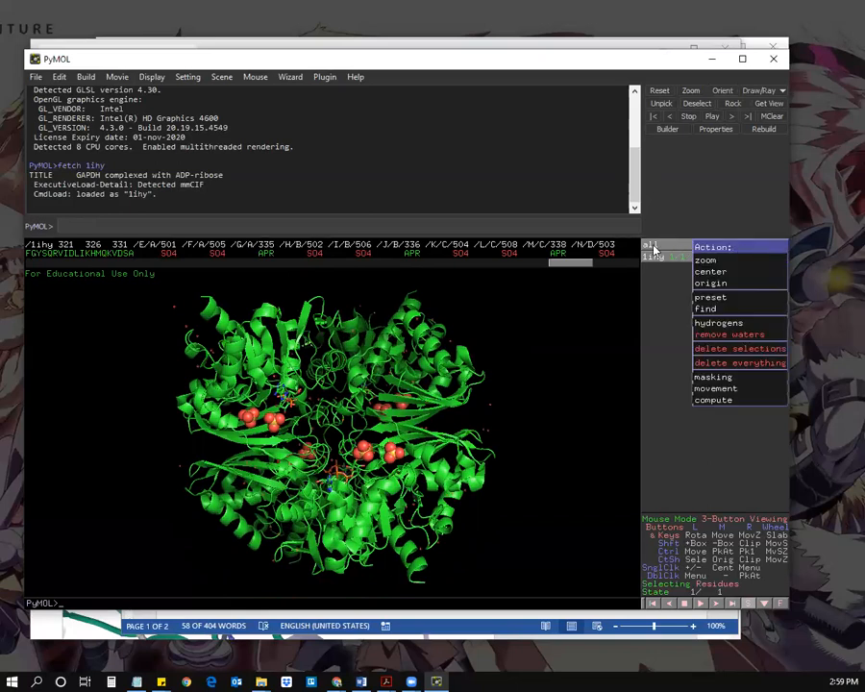
left_click(661, 313)
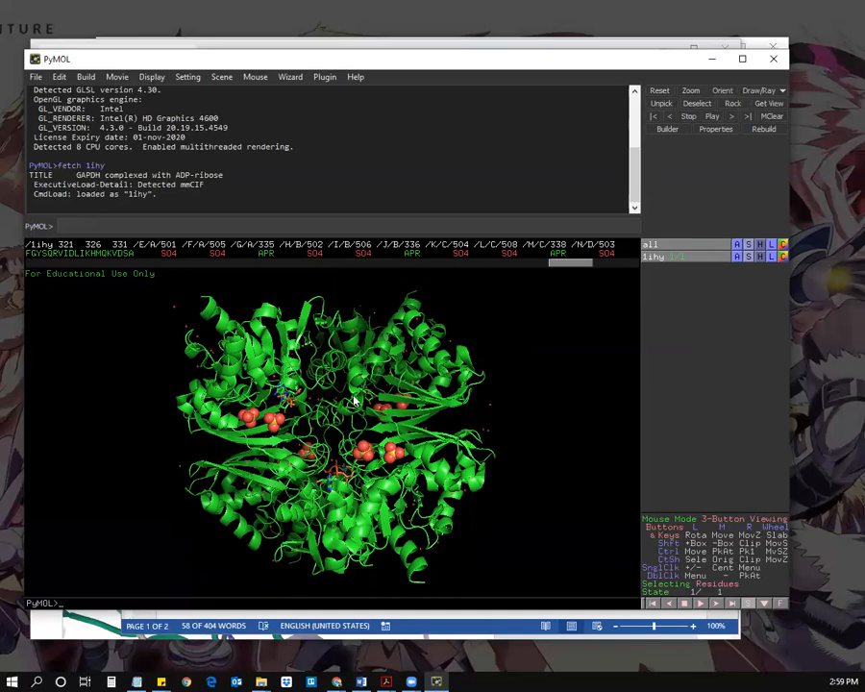
left_click(739, 248)
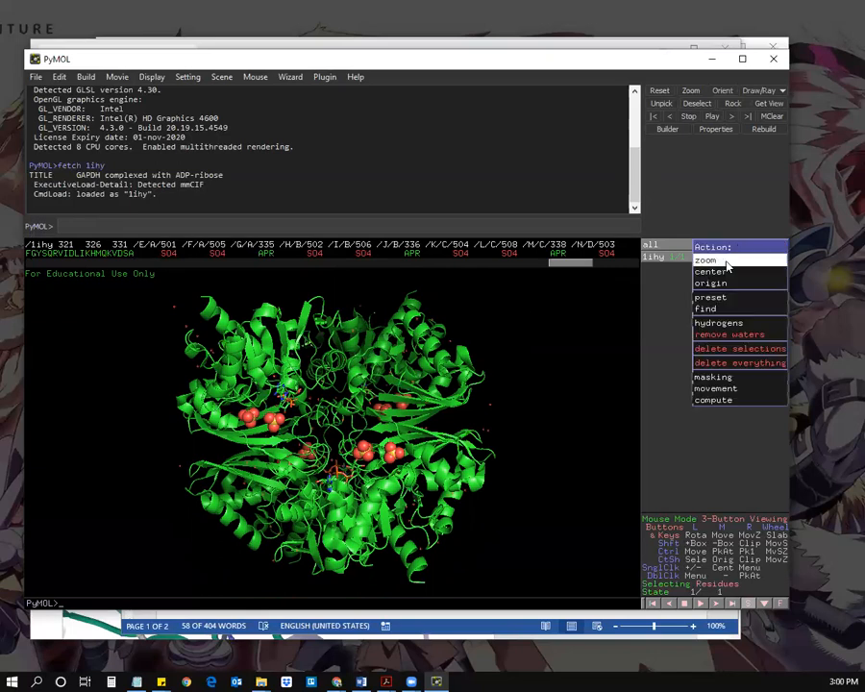
left_click(721, 363)
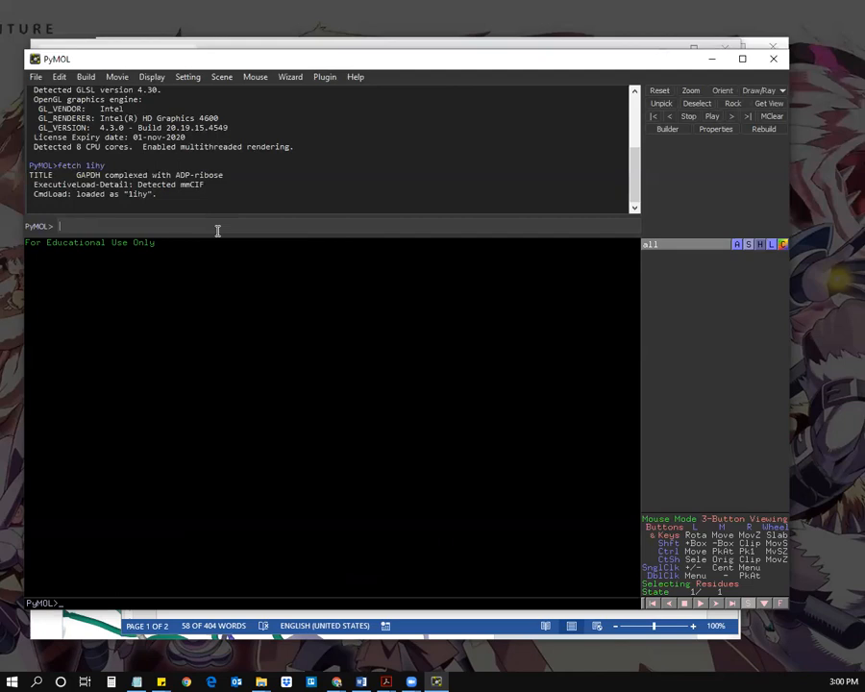
Step: Fetch the first two protein chains as separate objects, 1ihyA and 1ihyB
key("Up")
type("A")
key("Return")
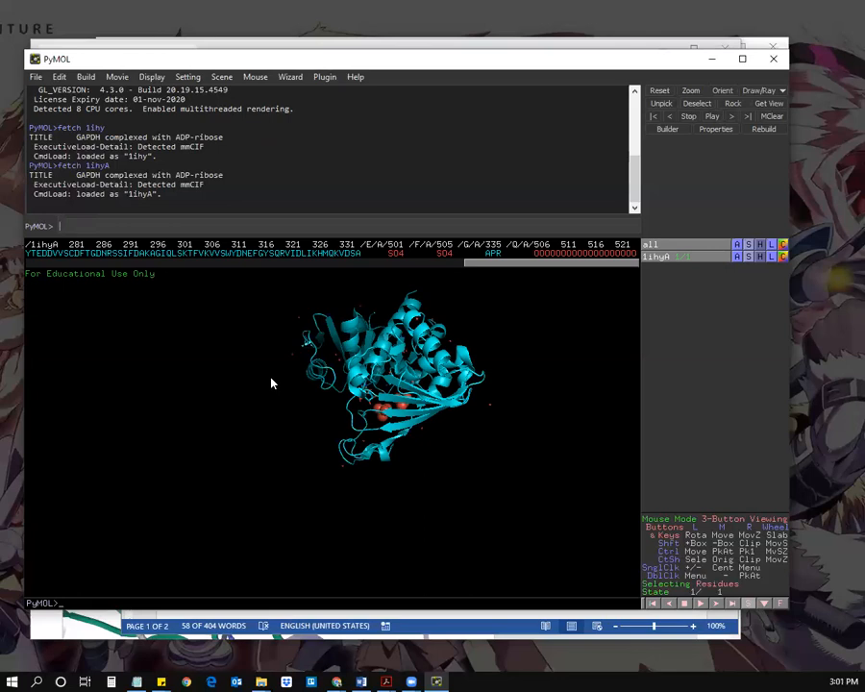
type("fetch 1ihyB")
key("Return")
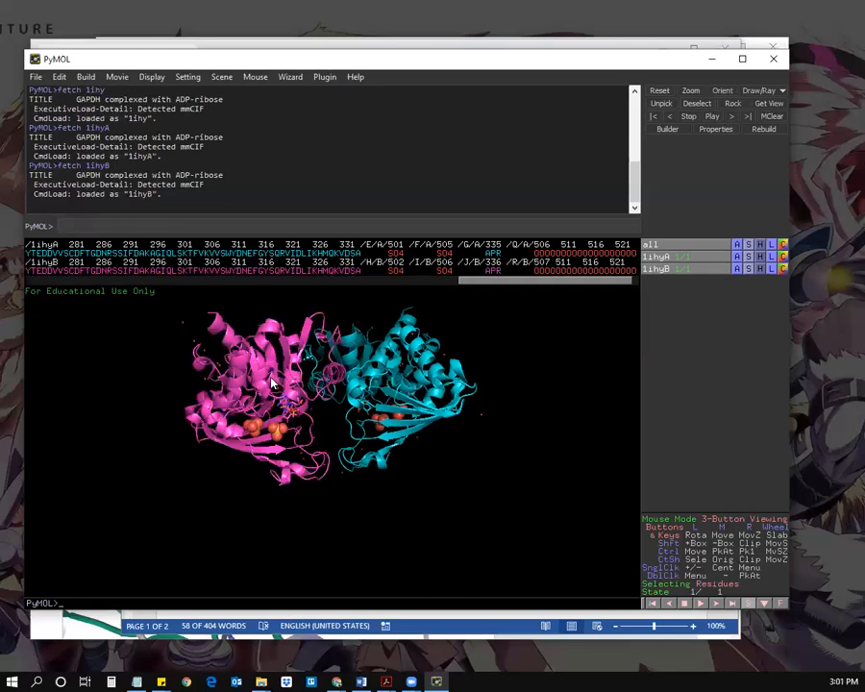
Step: Fetch the remaining two chains as separate objects, 1ihyC and 1ihyD
key("Up")
key("BackSpace")
type("C")
key("Return")
key("Up")
key("BackSpace")
type("D")
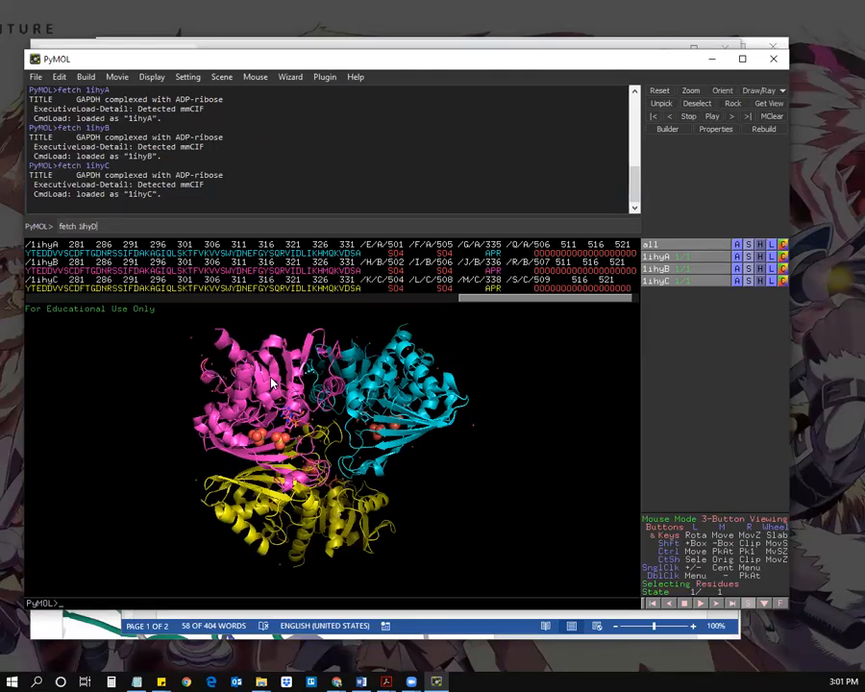
key("Return")
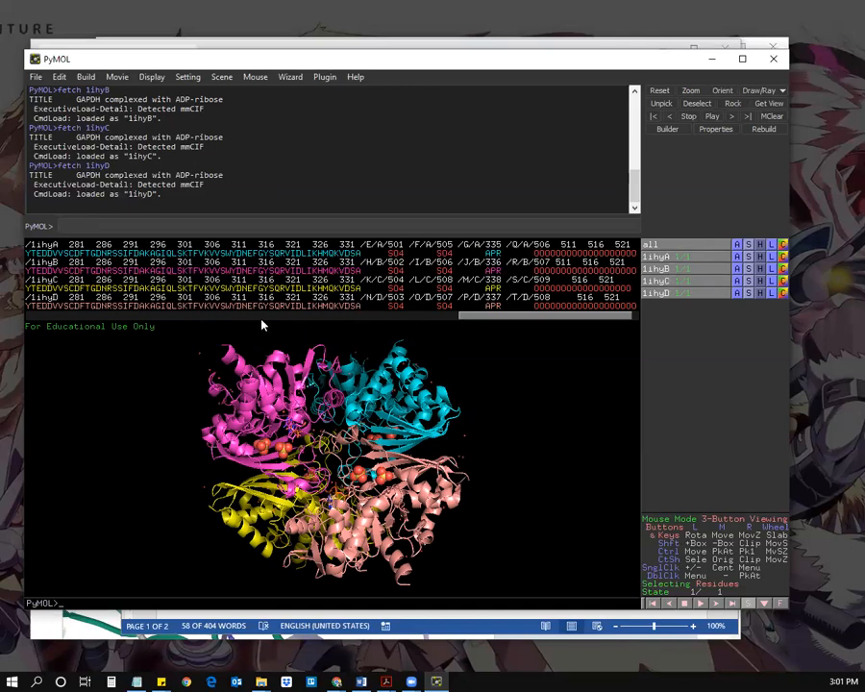
Step: Look over the ends of the four chain sequences, hide 1ihyB, 1ihyC and 1ihyD, and show all three again
left_click_drag(483, 317, 491, 317)
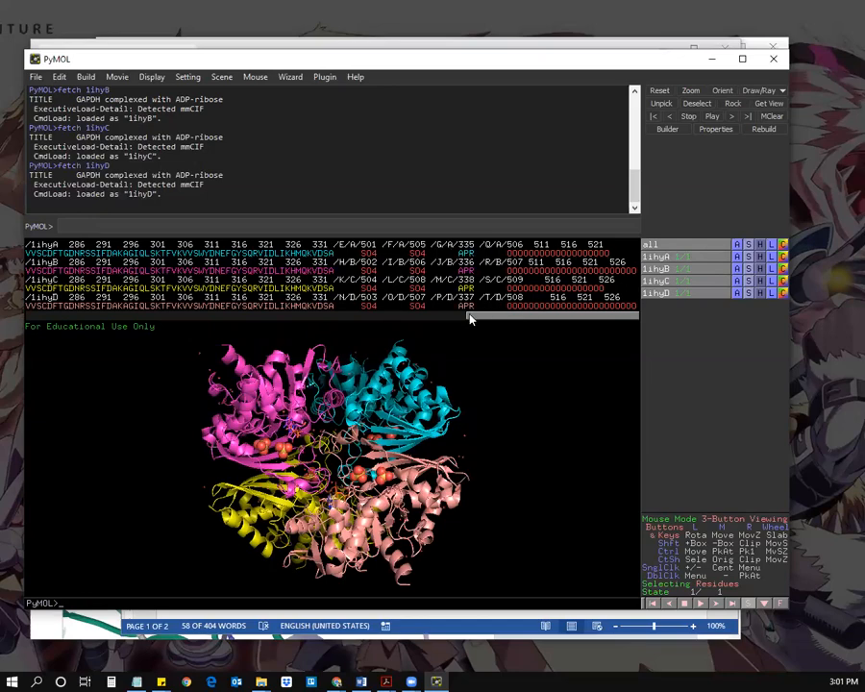
left_click_drag(471, 318, 523, 311)
left_click(663, 271)
left_click(687, 282)
left_click(684, 292)
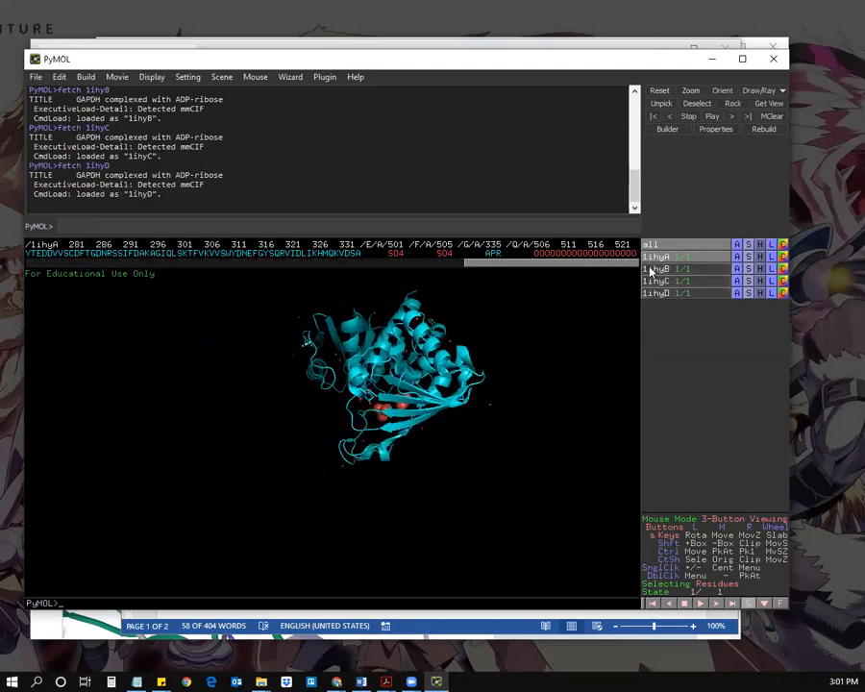
left_click(662, 270)
left_click(666, 282)
left_click(673, 293)
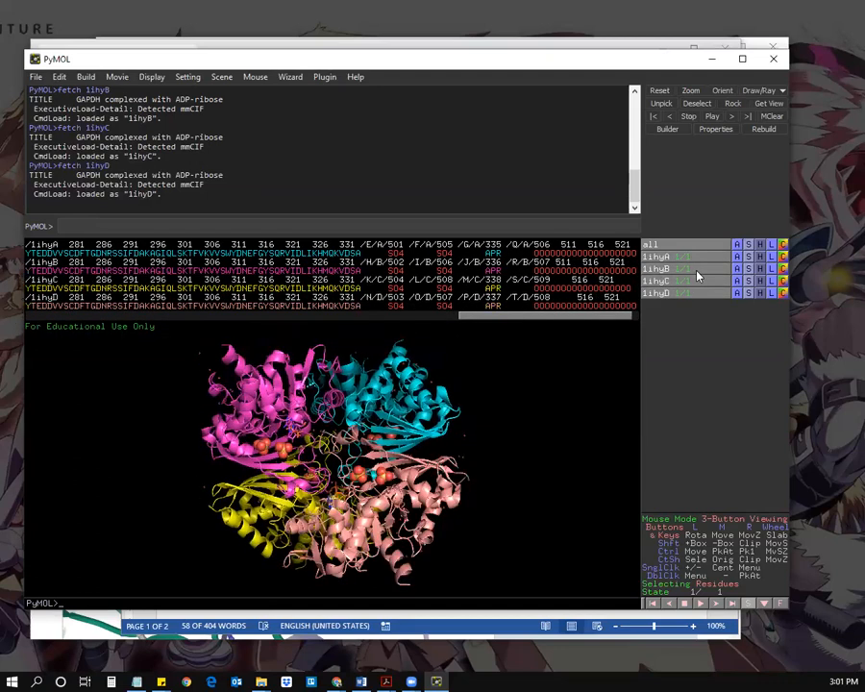
Step: Hide objects 1ihyB, 1ihyC and 1ihyD, leaving only chain A displayed
left_click(698, 270)
left_click(696, 282)
left_click(693, 292)
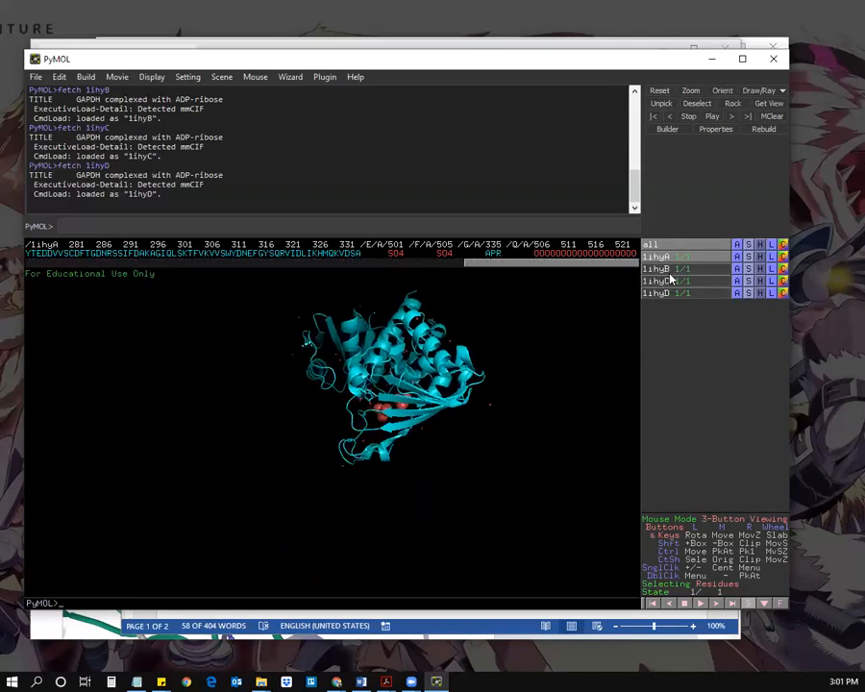
Step: Show objects 1ihyB, 1ihyC and 1ihyD alongside chain A and hide all three again
left_click(709, 269)
left_click(702, 280)
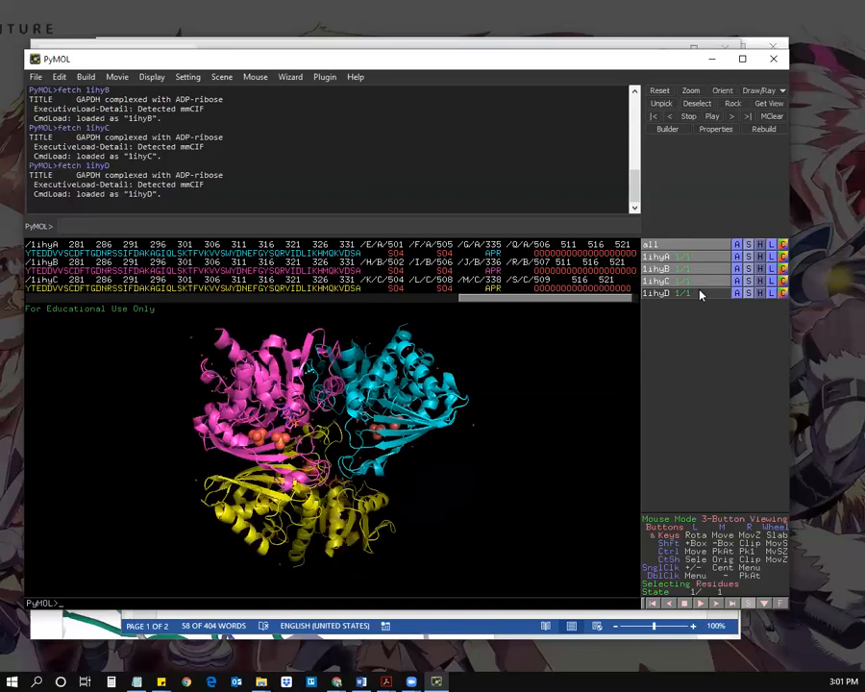
left_click(701, 292)
left_click(702, 269)
left_click(703, 281)
left_click(705, 294)
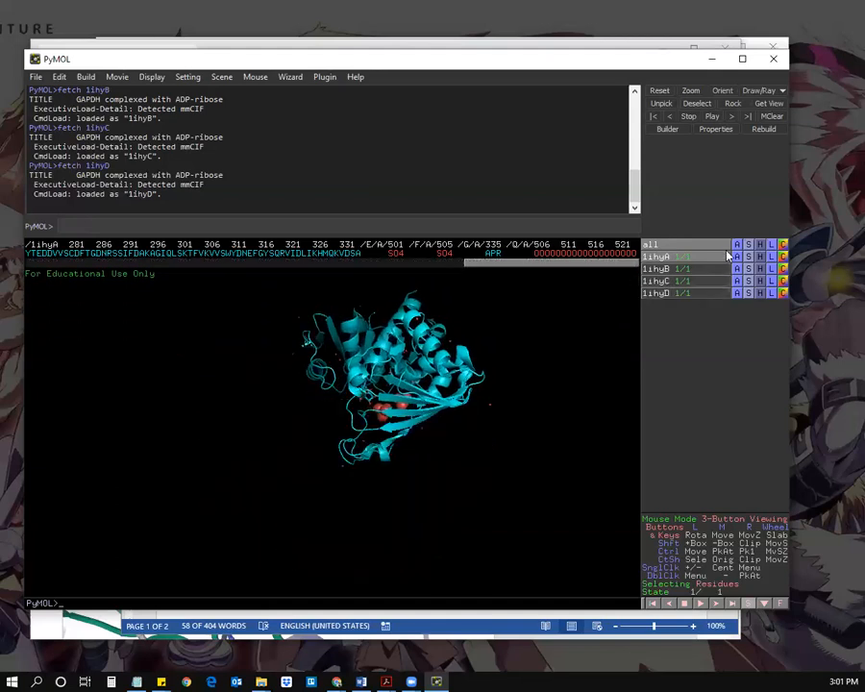
Step: Delete the objects 1ihyB, 1ihyC and 1ihyD, keeping only 1ihyA
right_click(732, 255)
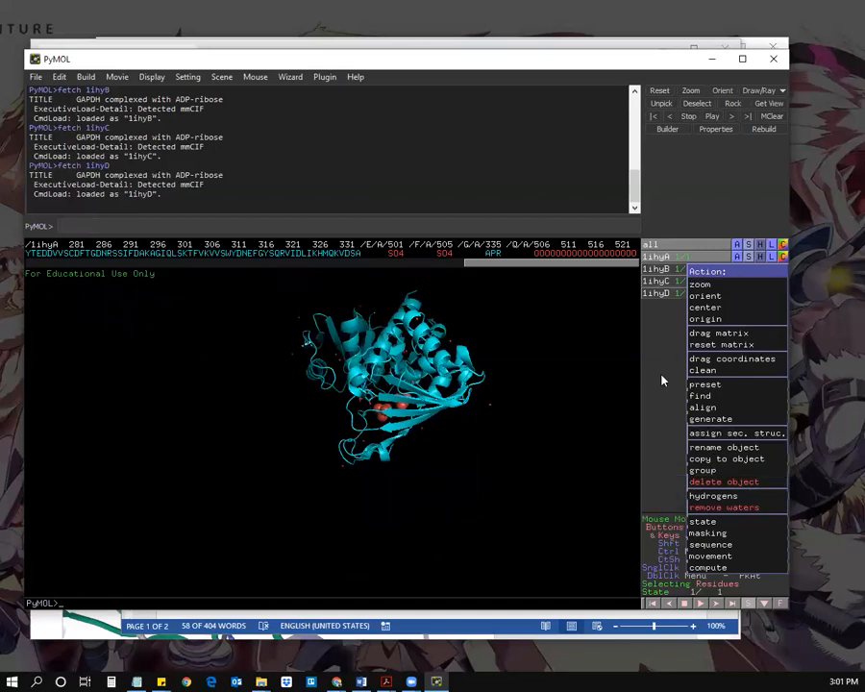
left_click(670, 416)
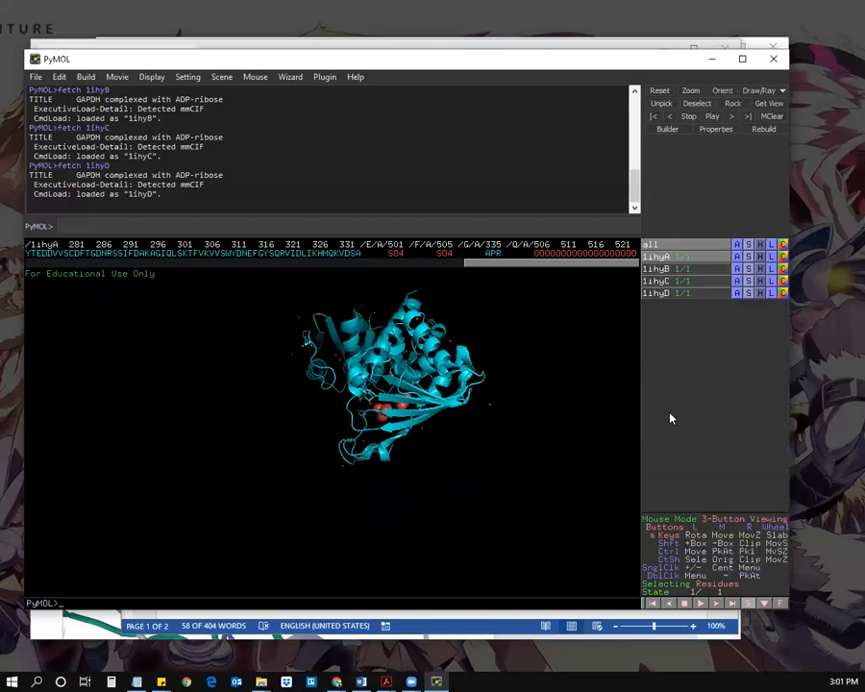
left_click(741, 270)
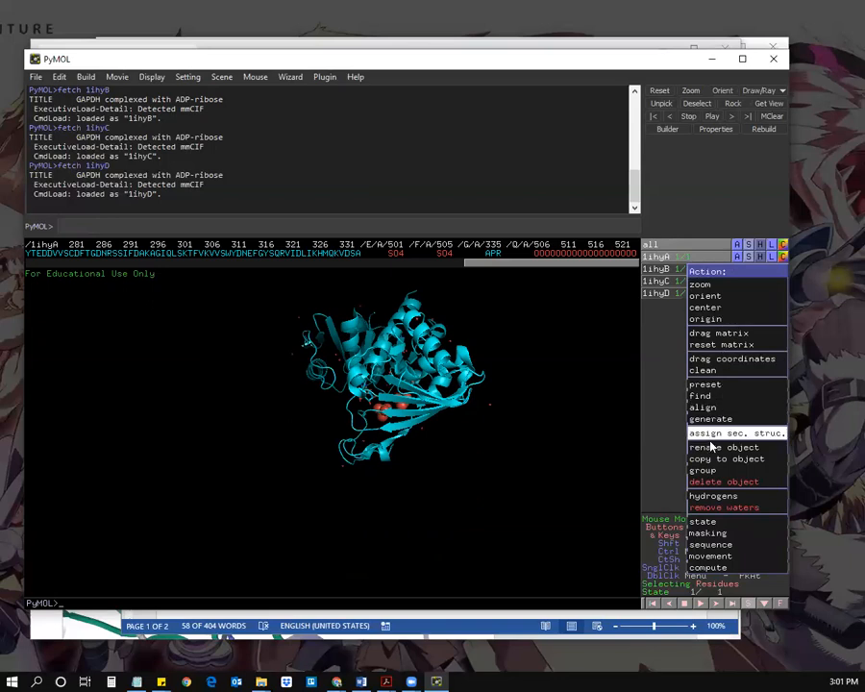
left_click(717, 481)
left_click(742, 269)
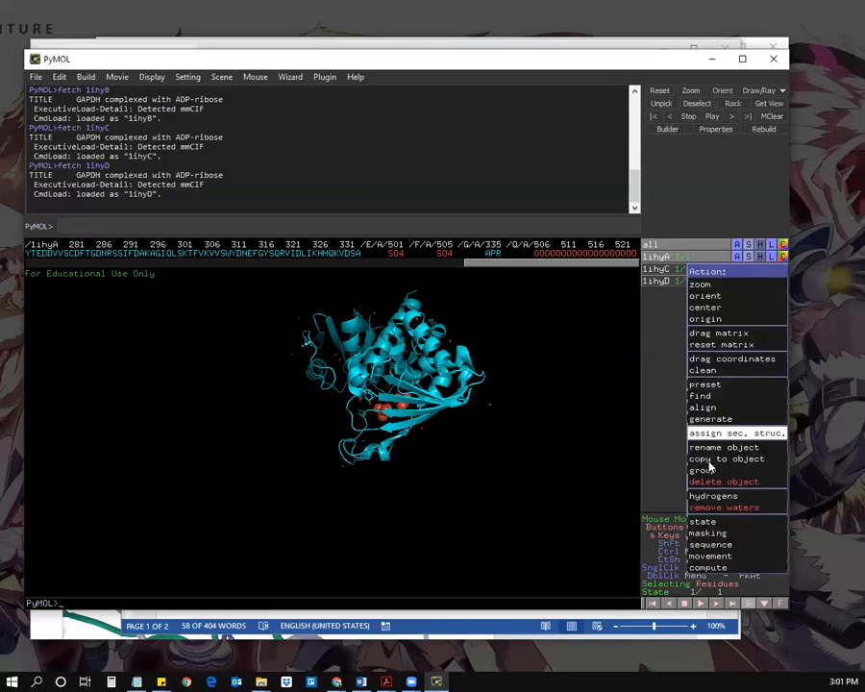
left_click(717, 481)
left_click(738, 270)
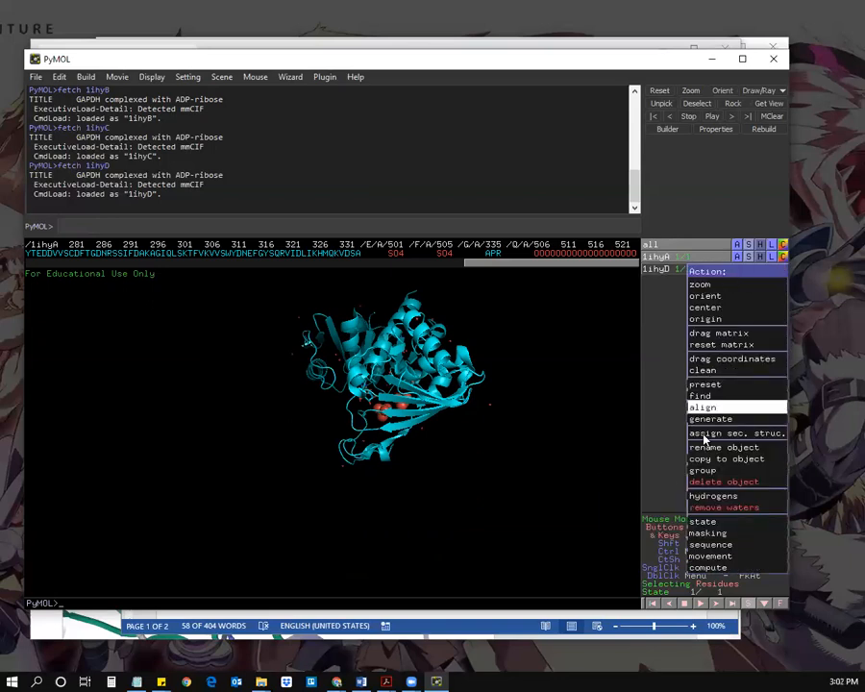
left_click(717, 482)
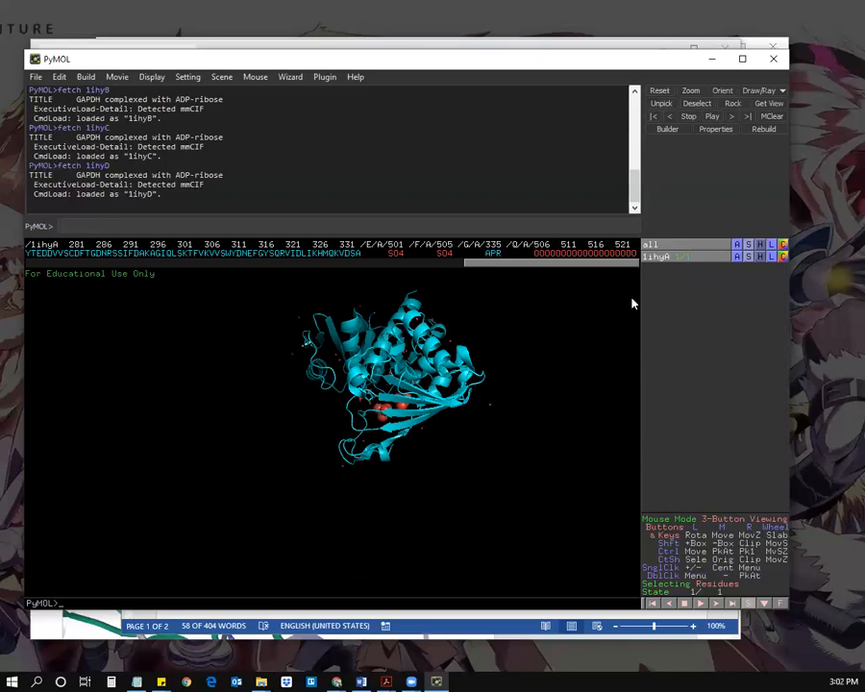
Step: Select both SO4 ions and all the waters in the 1ihyA sequence and remove their atoms
left_click_drag(431, 376, 310, 434)
left_click_drag(498, 265, 541, 266)
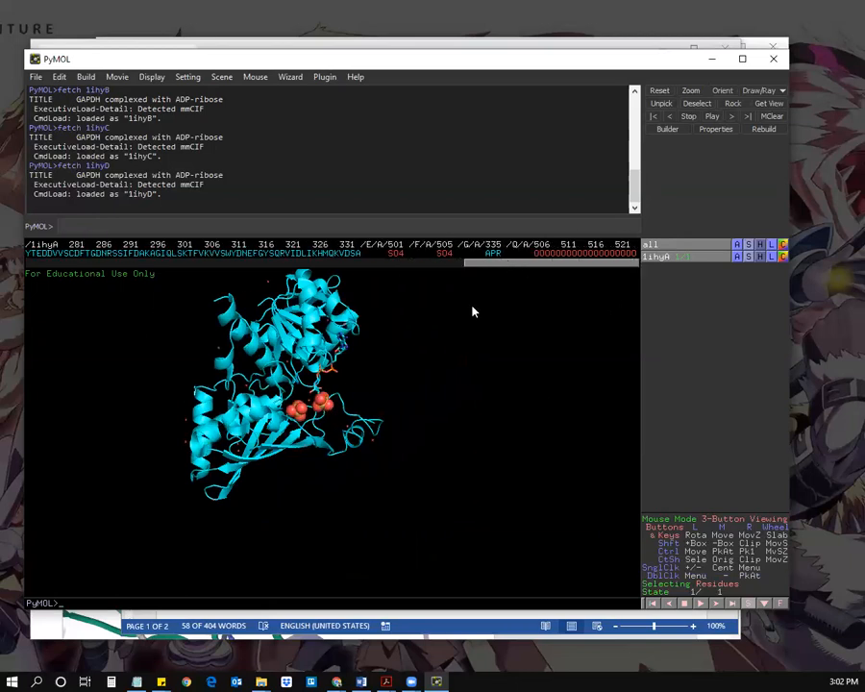
left_click(396, 254)
left_click(444, 255)
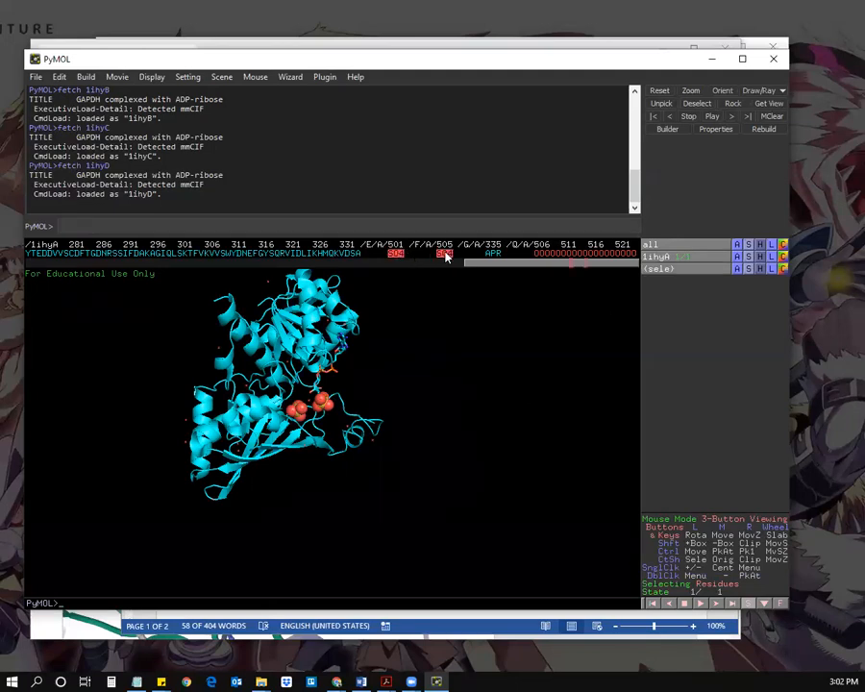
left_click_drag(535, 254, 638, 259)
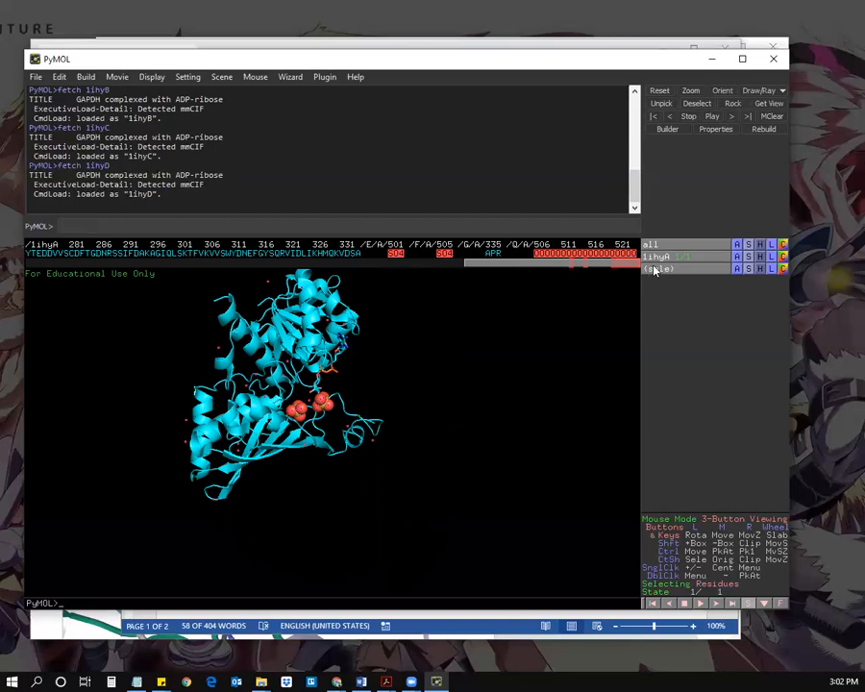
left_click(737, 269)
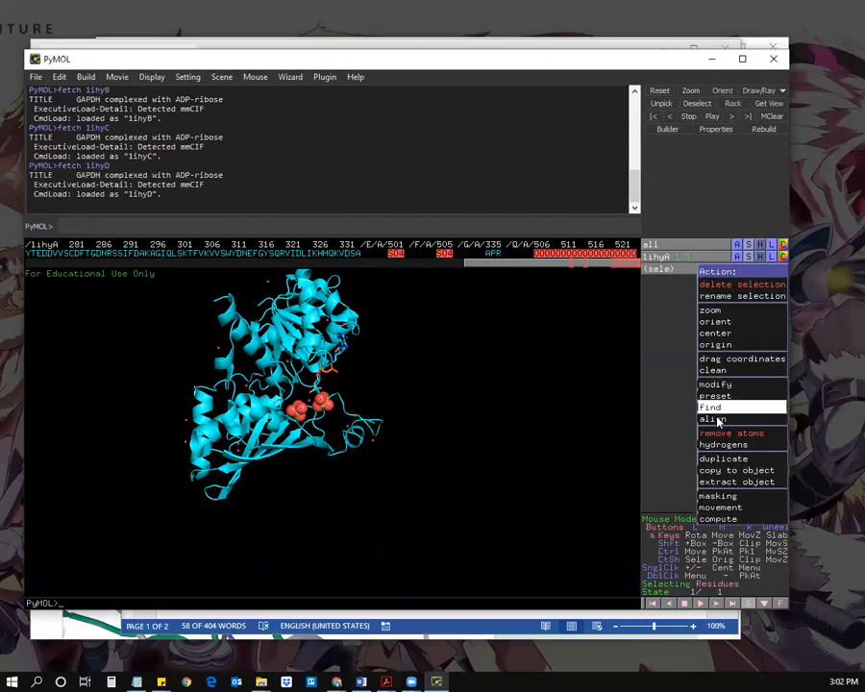
left_click(713, 438)
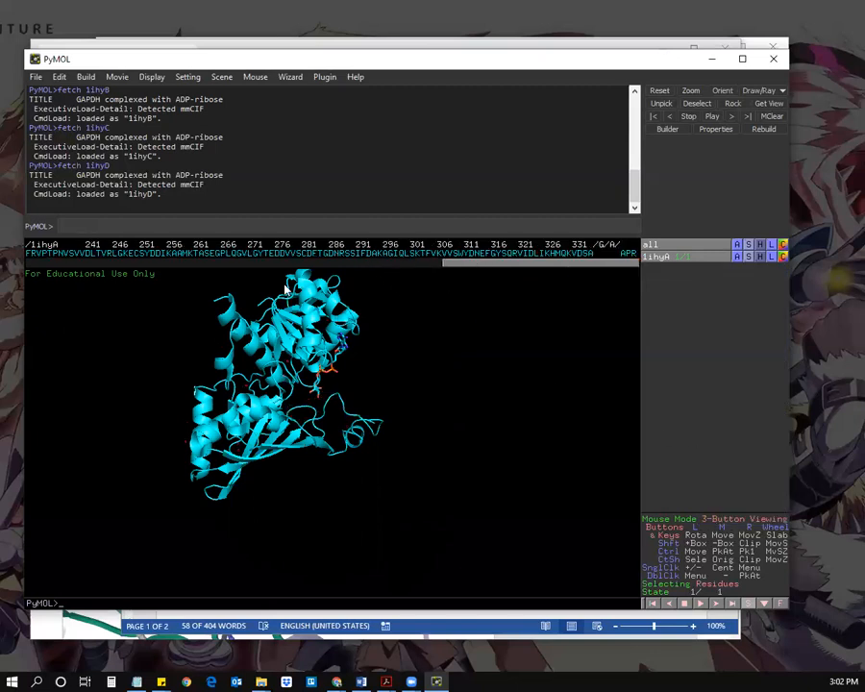
Step: Select the APR ligand at the end of the 1ihyA sequence and bring it into a close-up view
left_click(628, 254)
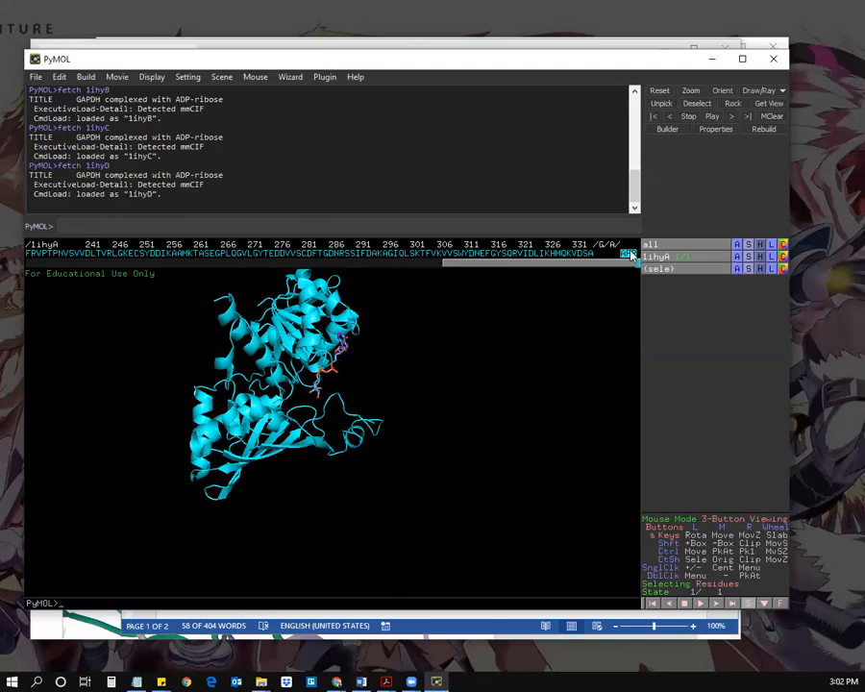
left_click(738, 269)
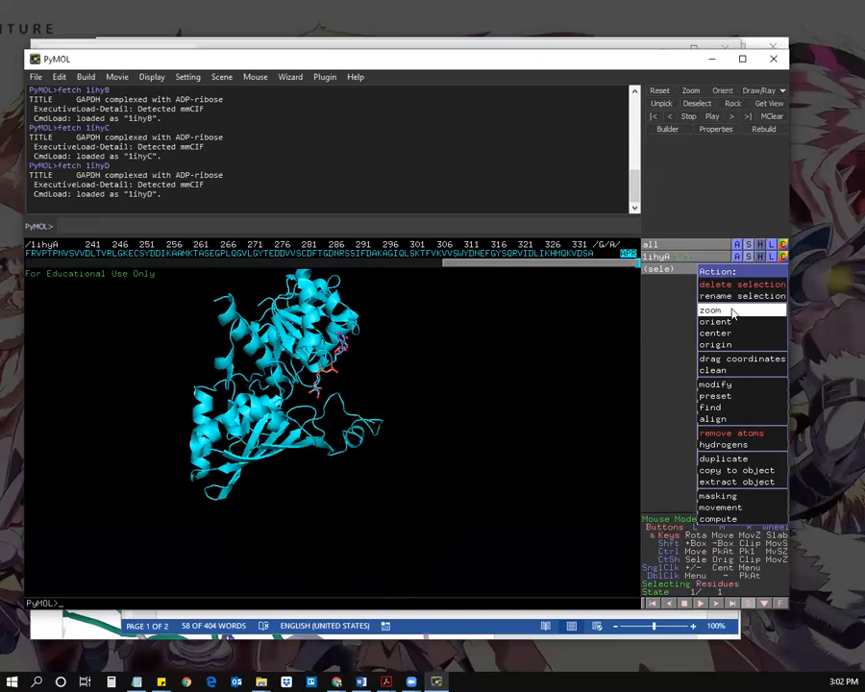
left_click(600, 293)
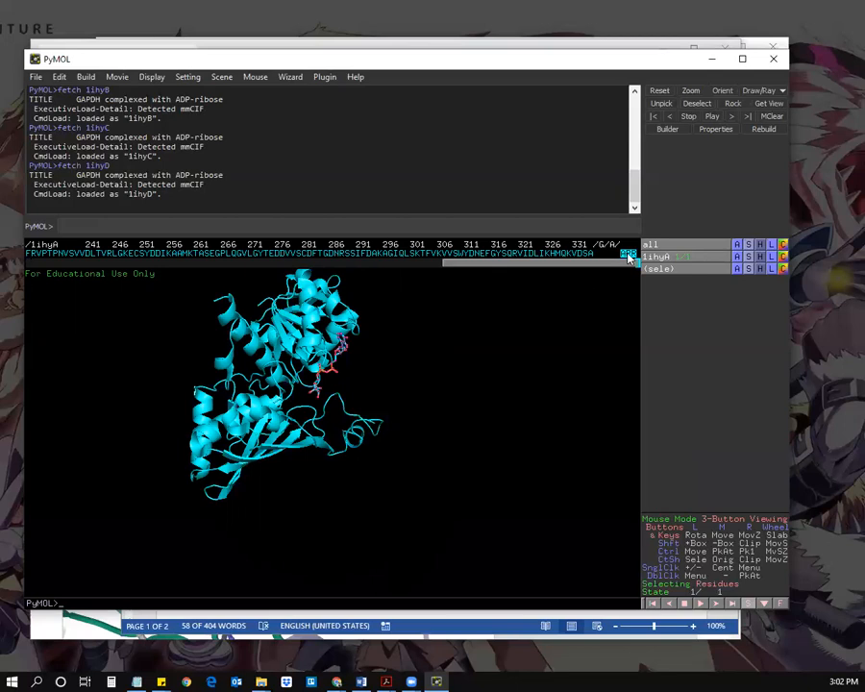
right_click(630, 258)
left_click(625, 362)
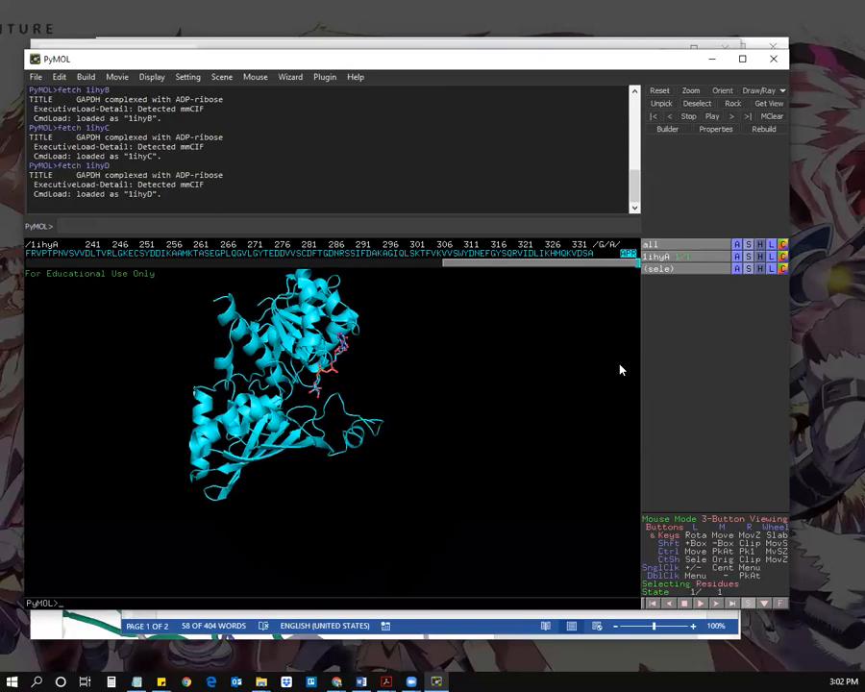
left_click_drag(436, 308, 319, 416)
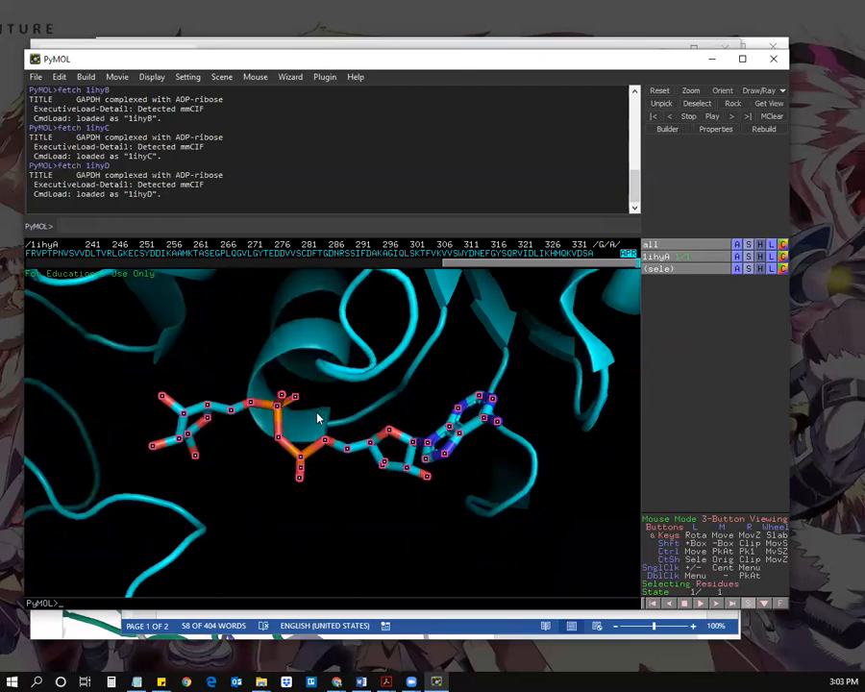
left_click(36, 77)
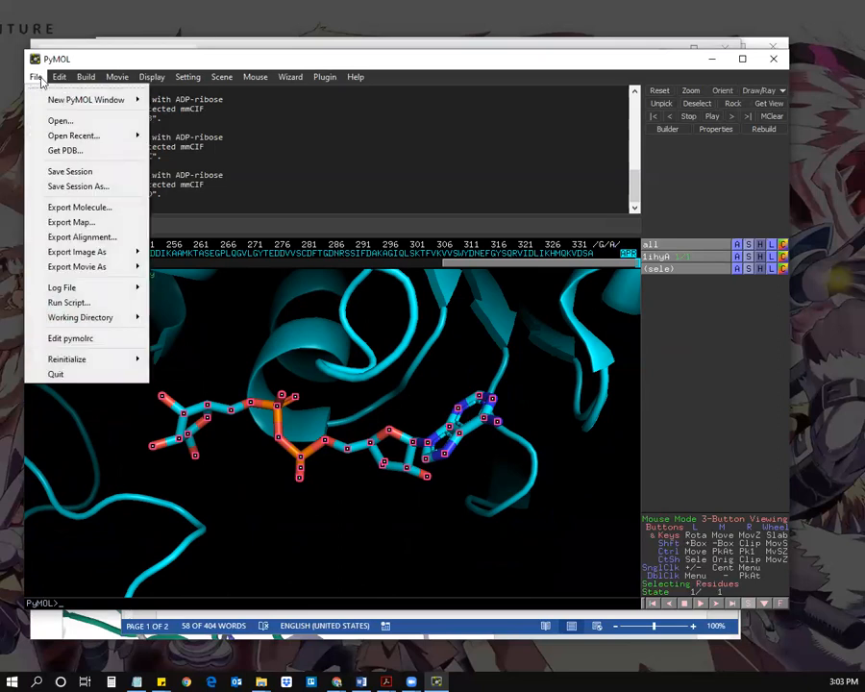
mouse_move(91, 253)
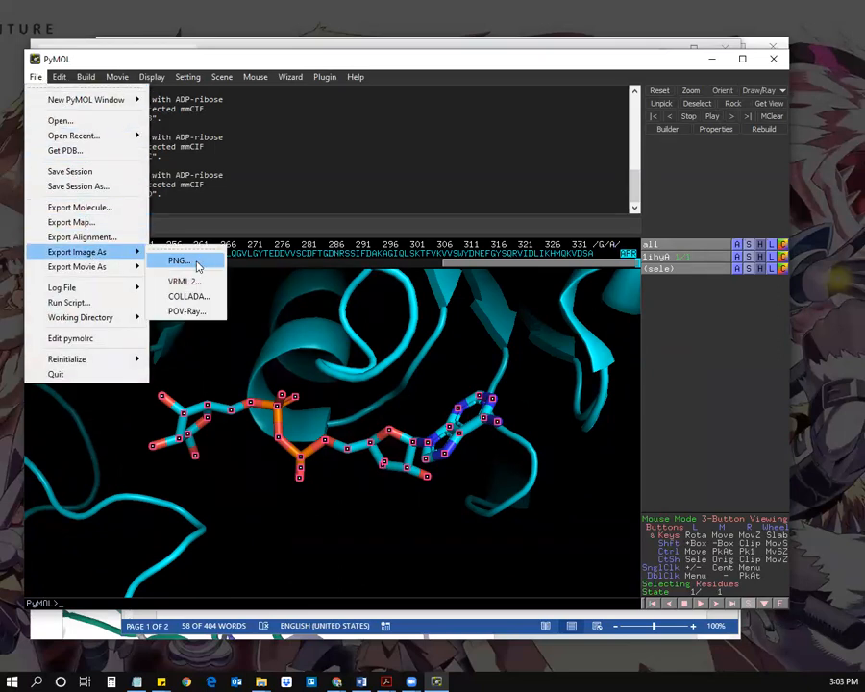
left_click(356, 56)
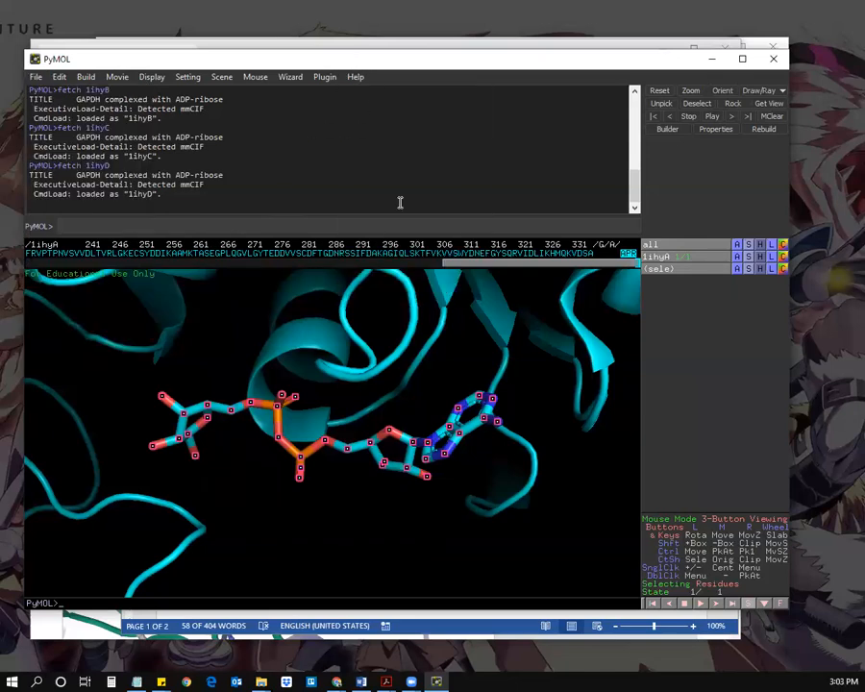
Step: Color the selected APR ligand by element with green carbons and orient it for a clear view
mouse_move(456, 386)
left_mouse_down()
mouse_move(441, 392)
mouse_move(456, 401)
left_mouse_up()
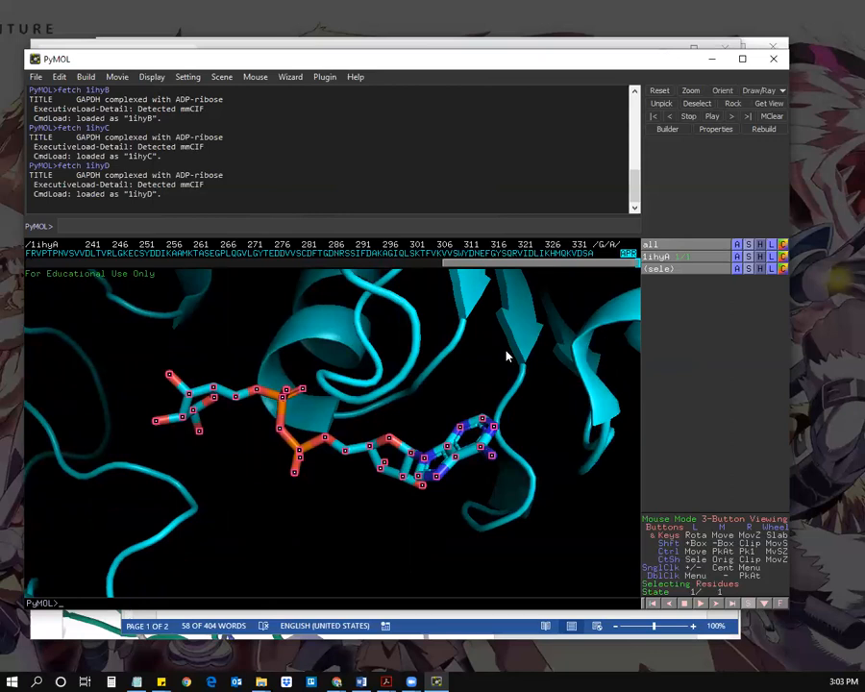
mouse_move(307, 515)
left_mouse_down()
mouse_move(323, 496)
mouse_move(310, 512)
mouse_move(313, 499)
left_mouse_up()
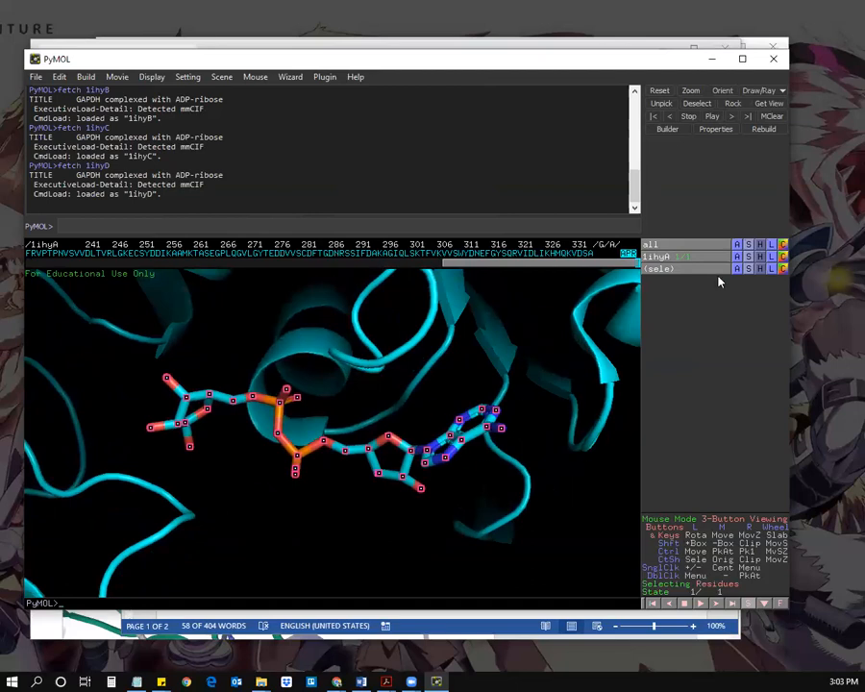
left_click(785, 269)
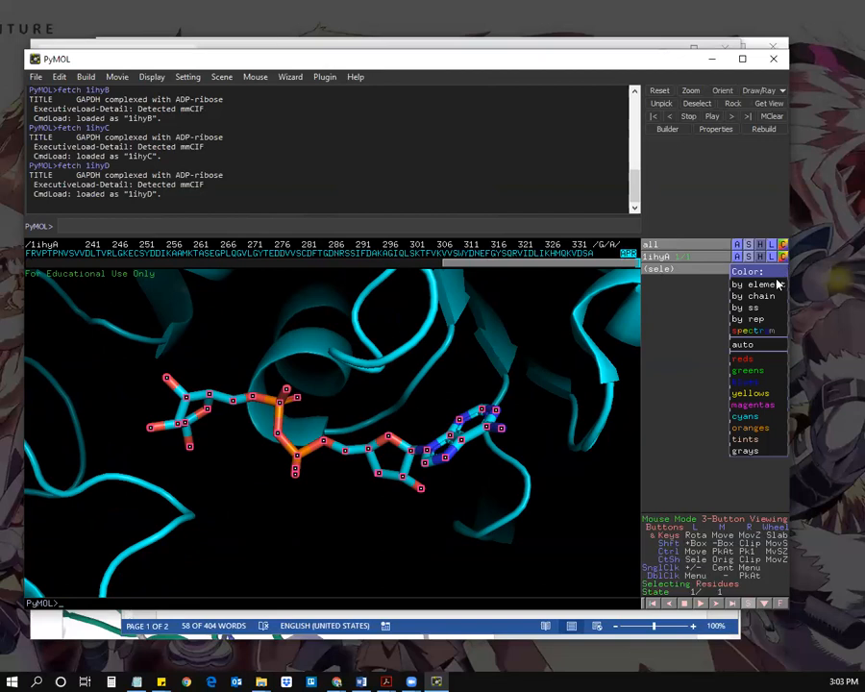
mouse_move(778, 286)
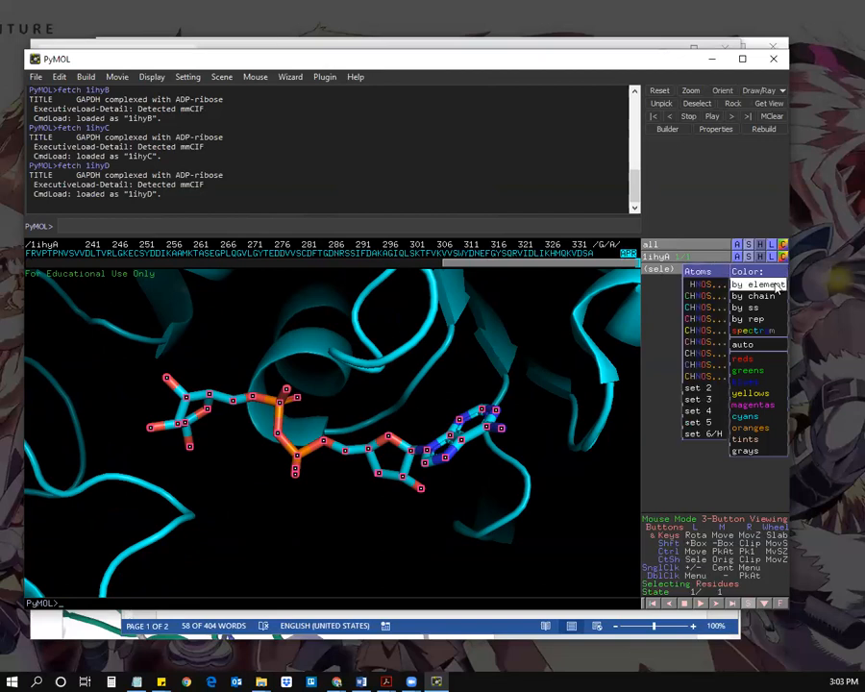
left_click(710, 298)
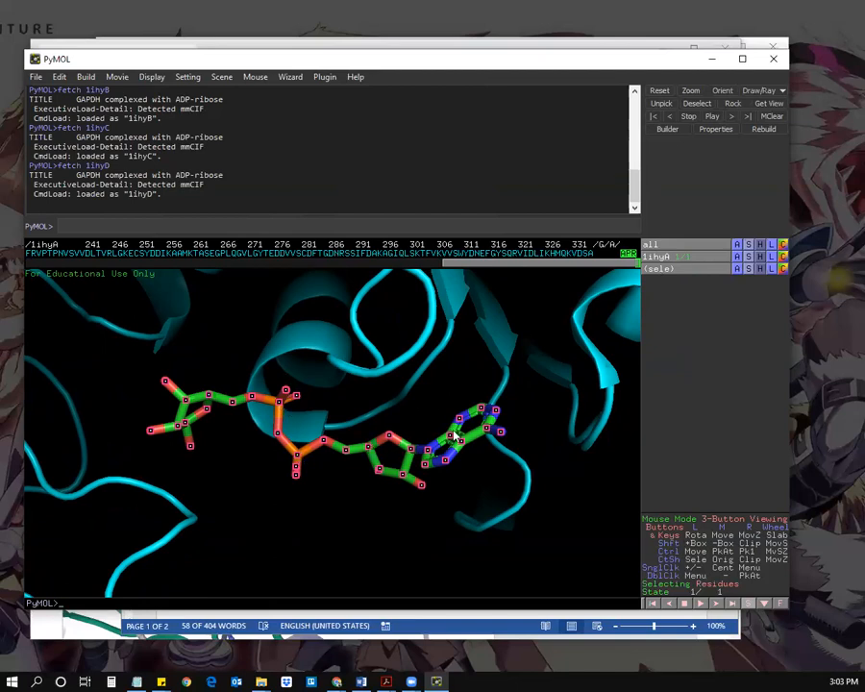
left_click_drag(329, 520, 350, 513)
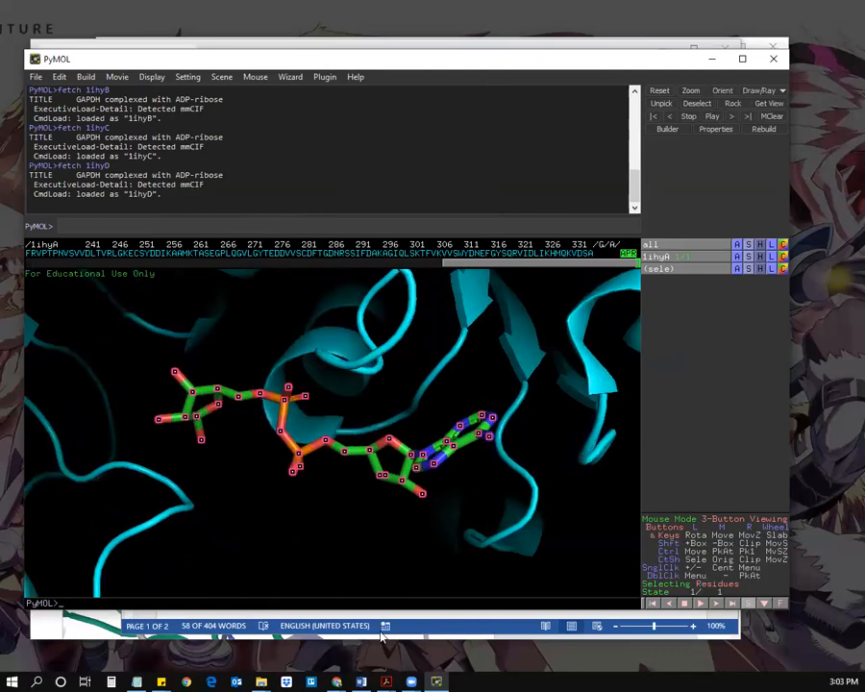
Step: Switch to the Word write-up template, highlight prompt 4, read prompts 5 and 6, and return to PyMOL
left_click(451, 632)
left_click_drag(208, 330, 651, 373)
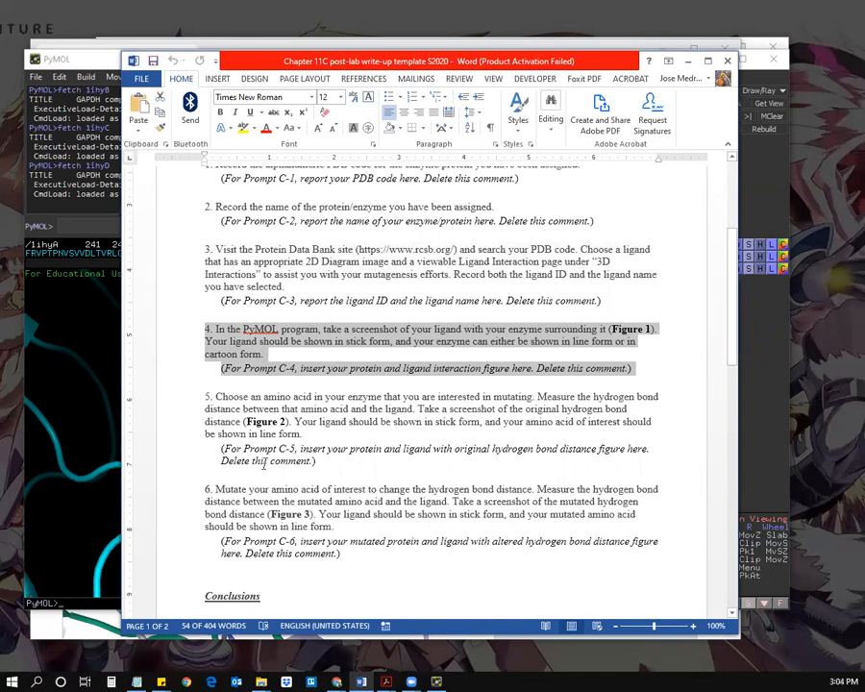
scroll(279, 398, "down", 1)
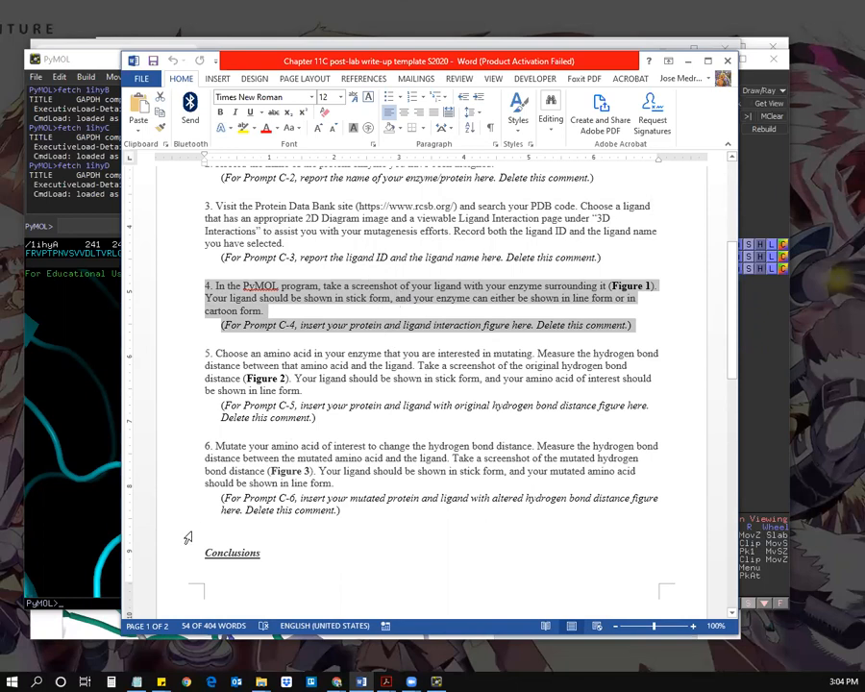
left_click(100, 66)
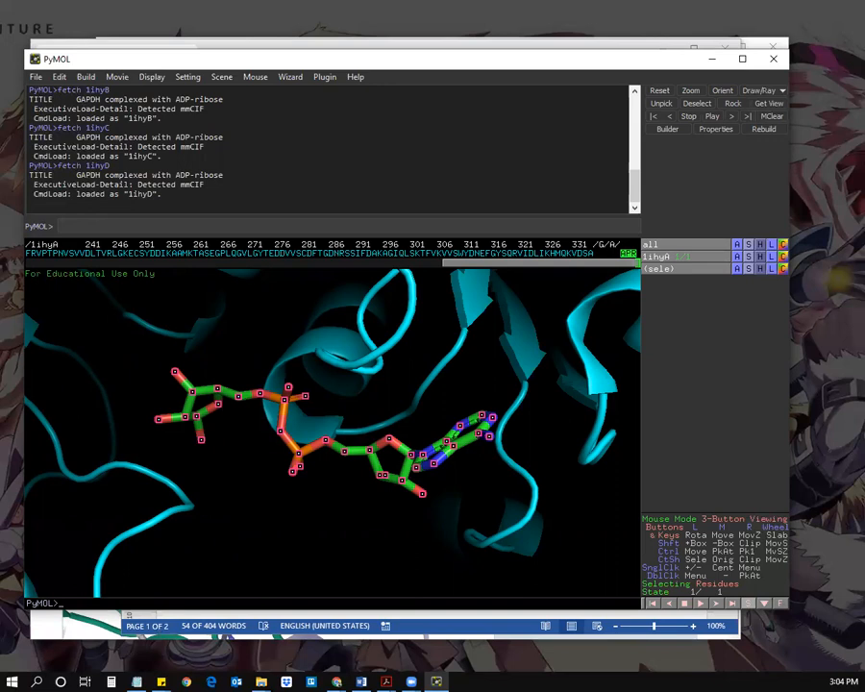
Step: Switch to the RCSB PDB 3D view, choose ADENOSINE-5-DIPHOSPHORIBOSE in chain G [auth A], and examine its interactions with the surrounding residues
key("alt+Tab")
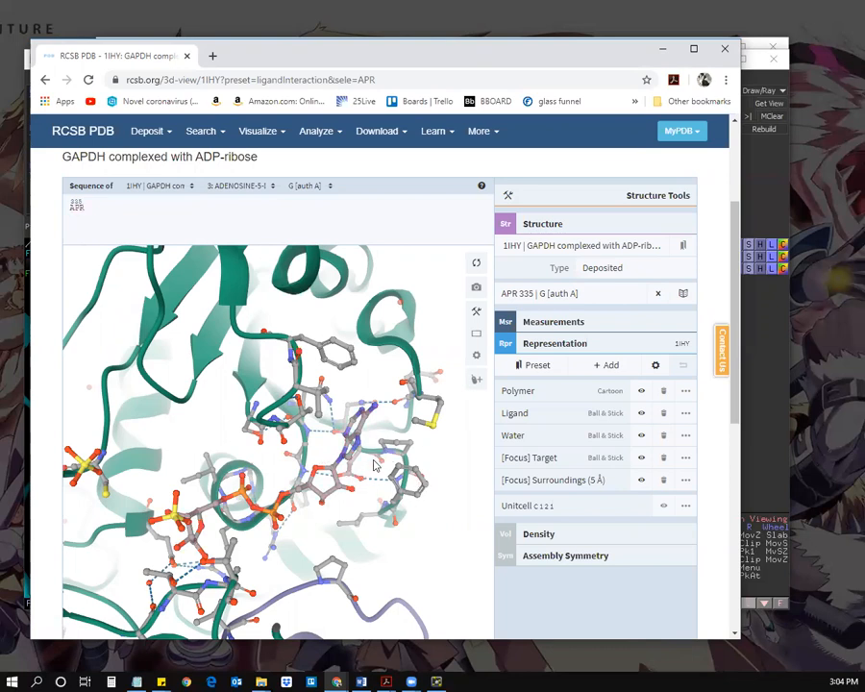
left_click(243, 189)
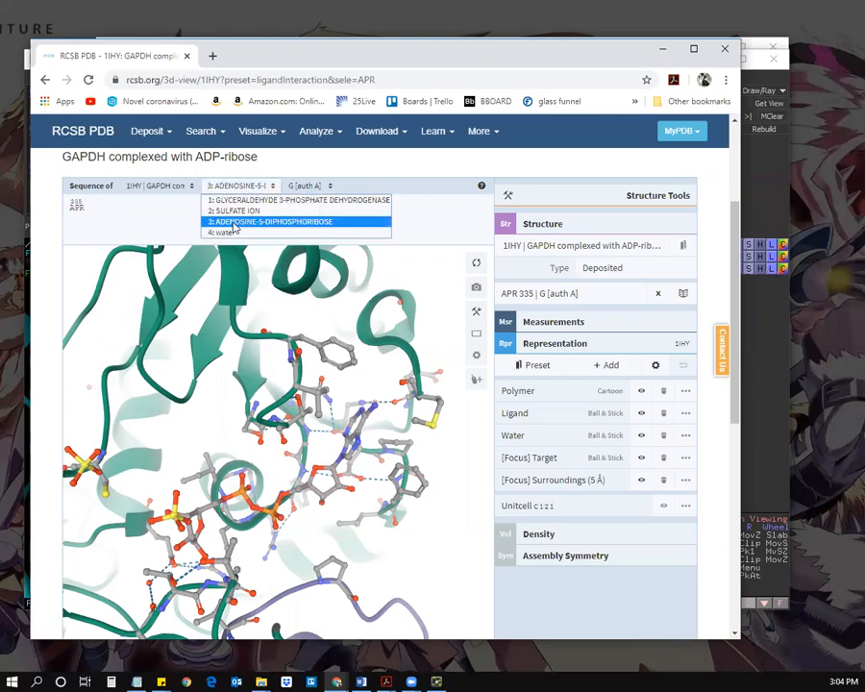
left_click(234, 223)
left_click(308, 186)
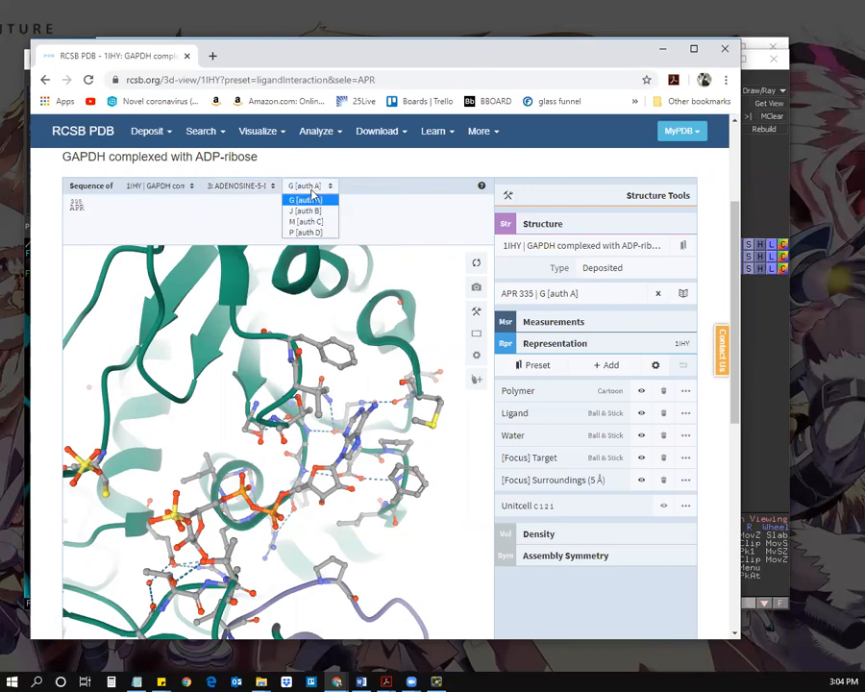
left_click(307, 200)
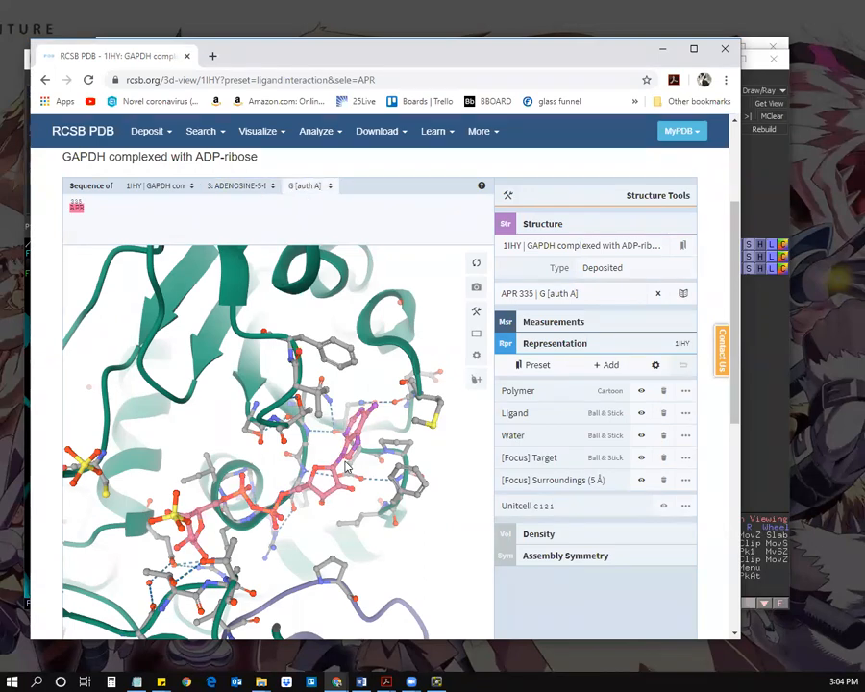
left_click_drag(370, 487, 367, 500)
left_click_drag(123, 414, 152, 344)
left_click_drag(339, 493, 327, 553)
mouse_move(231, 519)
left_mouse_down()
mouse_move(219, 543)
mouse_move(248, 553)
mouse_move(256, 532)
mouse_move(208, 487)
mouse_move(211, 530)
mouse_move(243, 535)
left_mouse_up()
left_click_drag(464, 507, 218, 535)
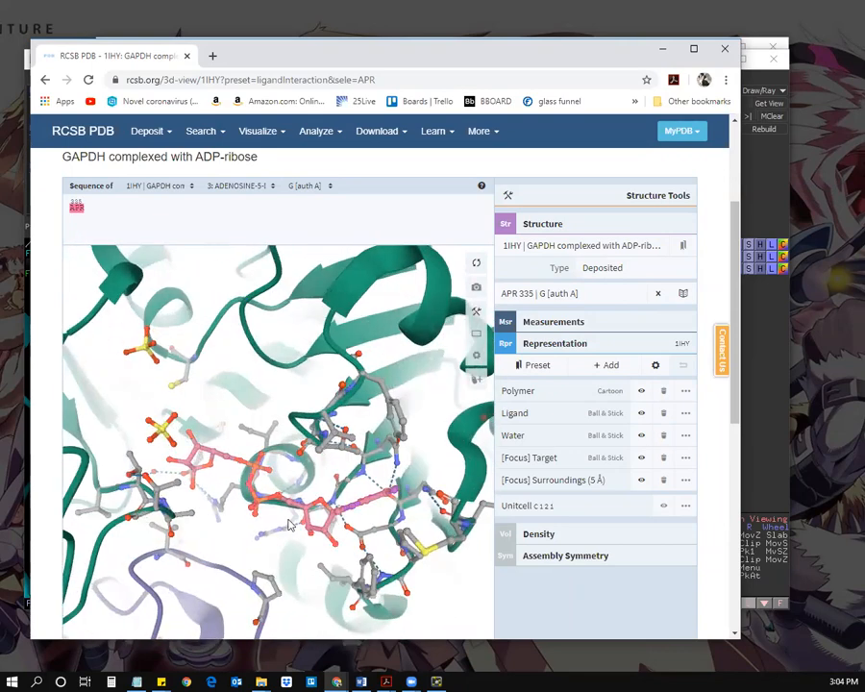
Step: Examine the hydrogen bonds between the APR ligand in chain G [auth A] and its surrounding residues from several angles
left_click_drag(164, 519, 402, 447)
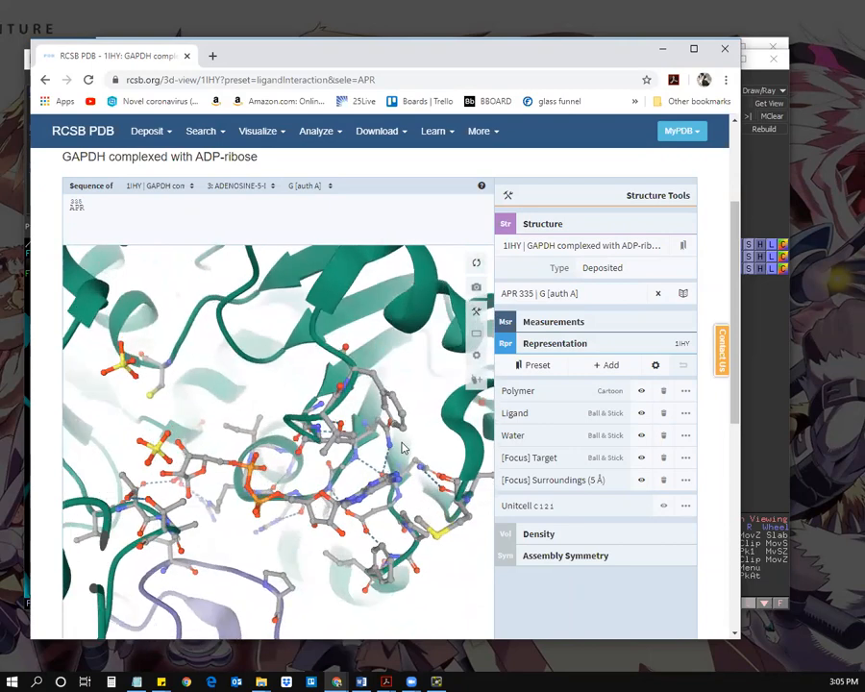
left_click_drag(261, 495, 275, 520)
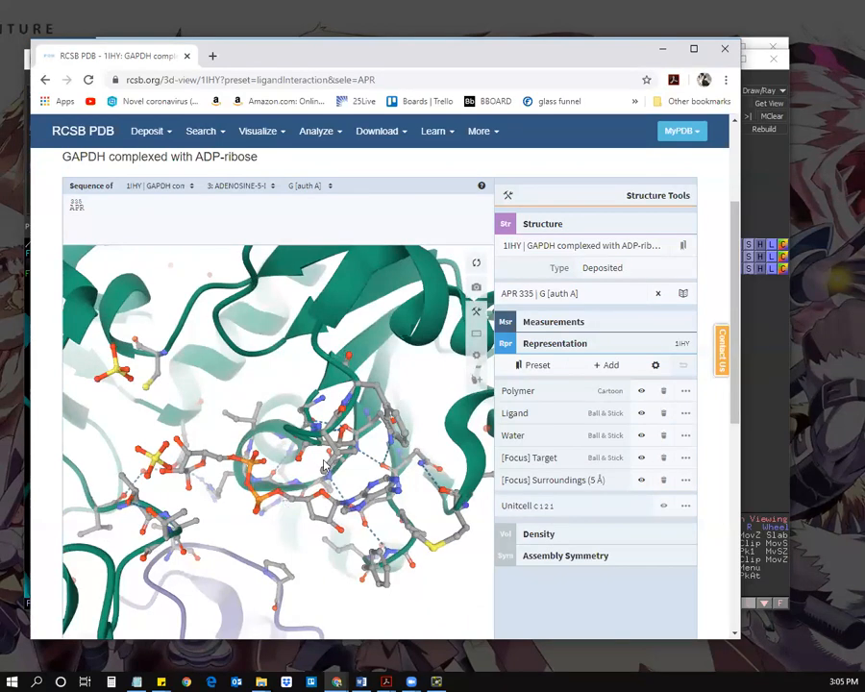
mouse_move(359, 461)
left_mouse_down()
mouse_move(366, 443)
mouse_move(372, 451)
left_mouse_up()
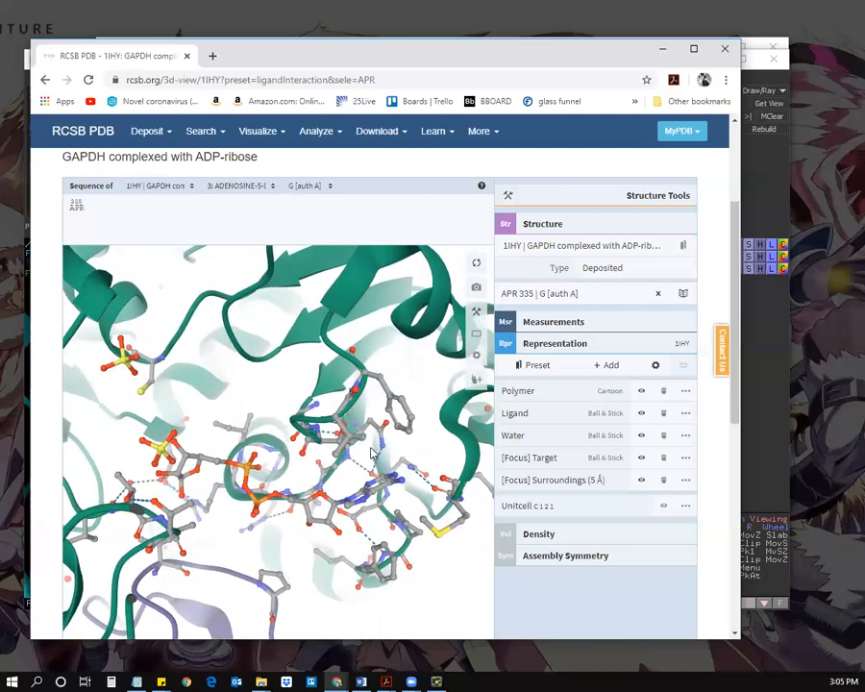
left_click_drag(116, 494, 170, 508)
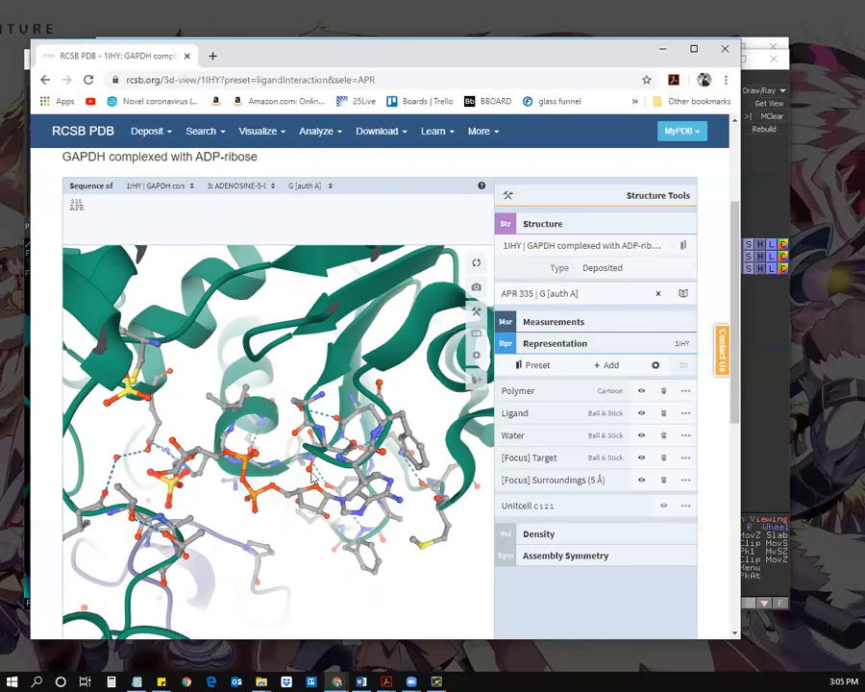
left_click_drag(170, 508, 310, 516)
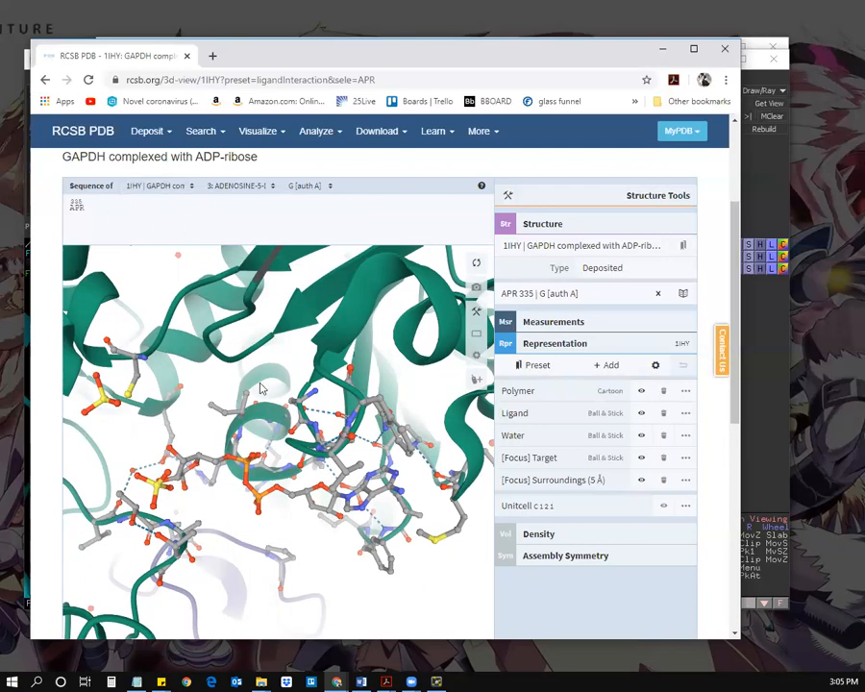
left_click_drag(242, 468, 373, 404)
scroll(326, 456, "up", 5)
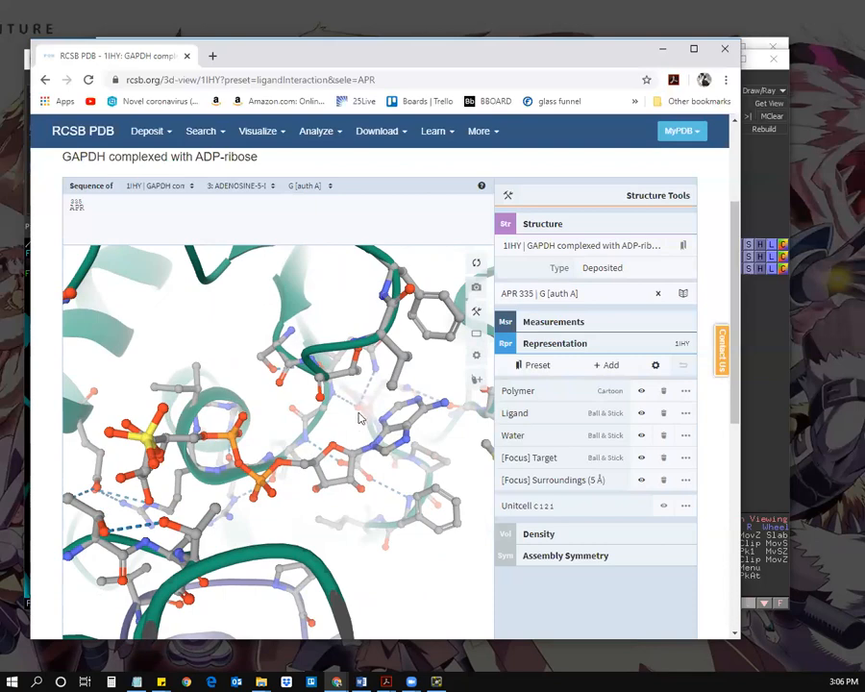
left_click_drag(361, 421, 382, 464)
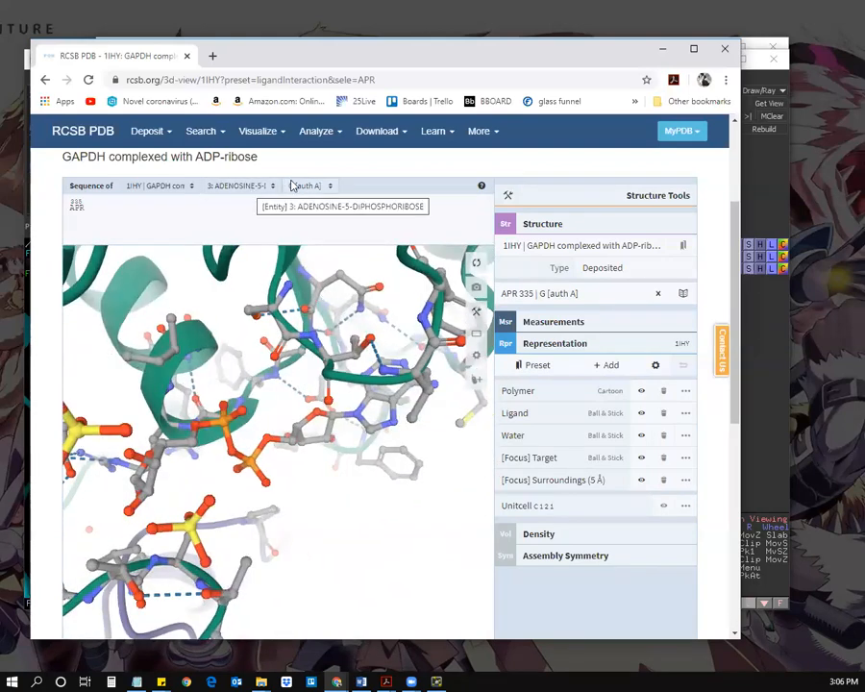
Step: Compare the APR sequence entries of chains J [auth B] and G [auth A] against the ligand in the 3D view
left_click(253, 190)
left_click(251, 191)
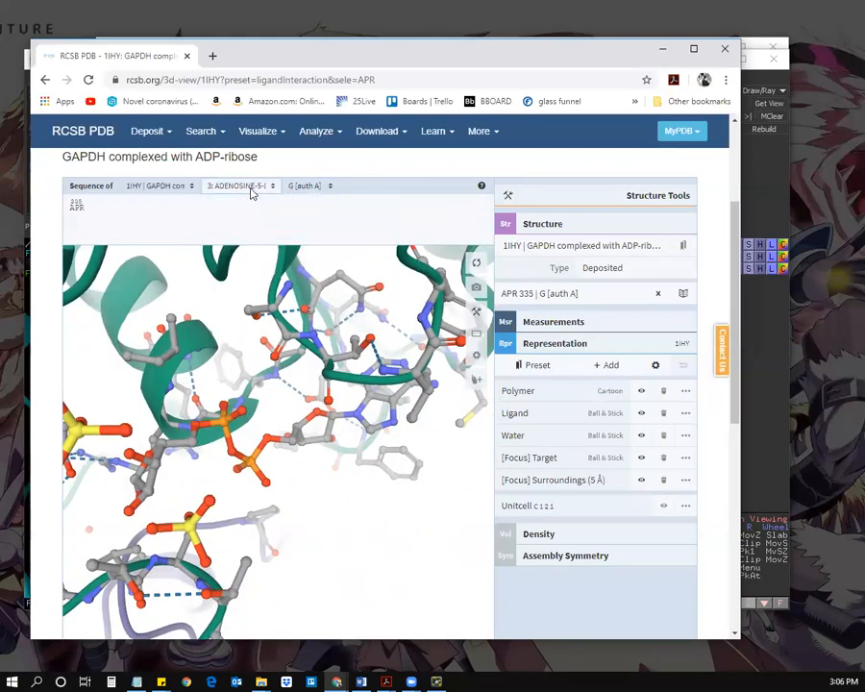
left_click(310, 188)
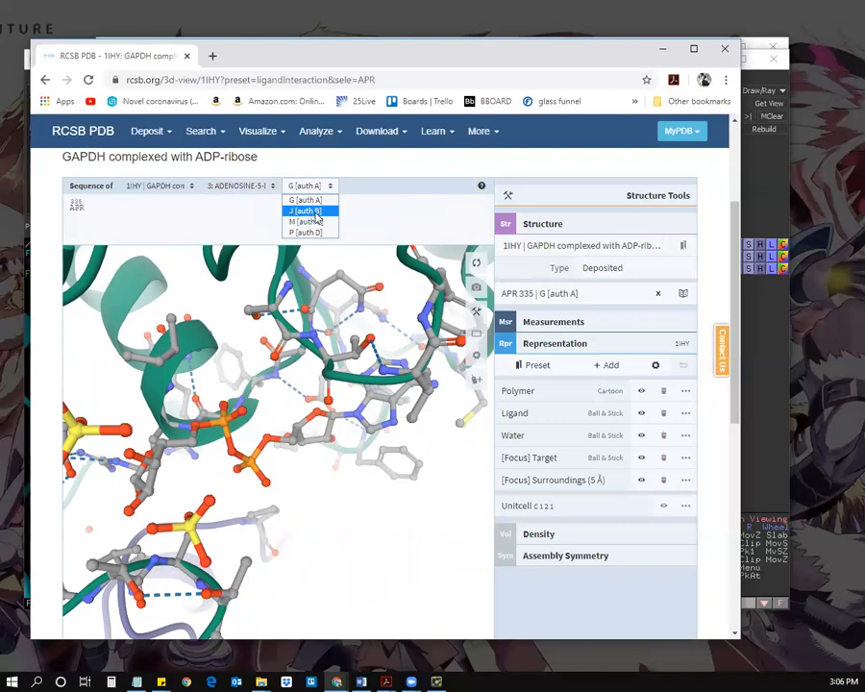
left_click(306, 211)
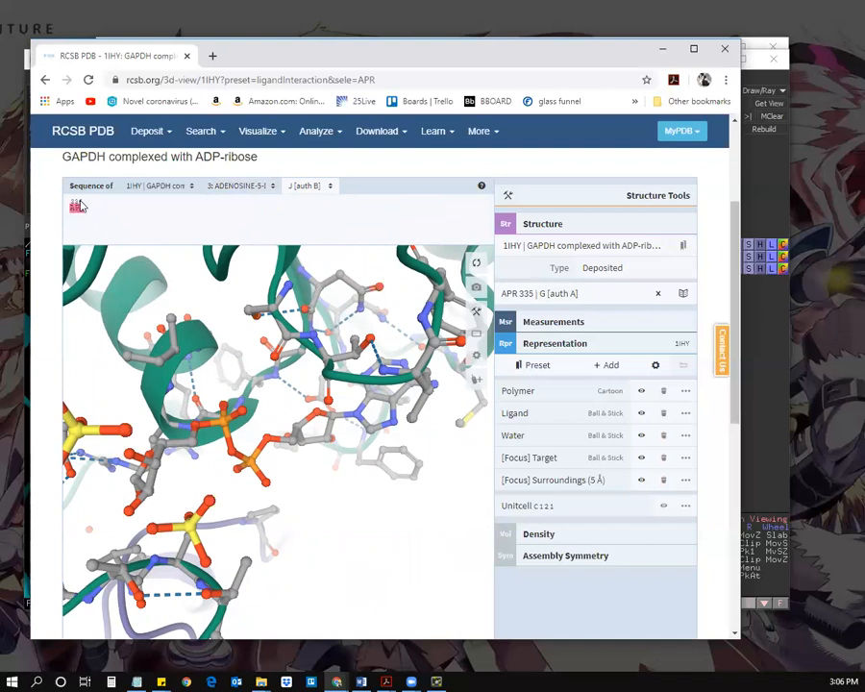
left_click(309, 185)
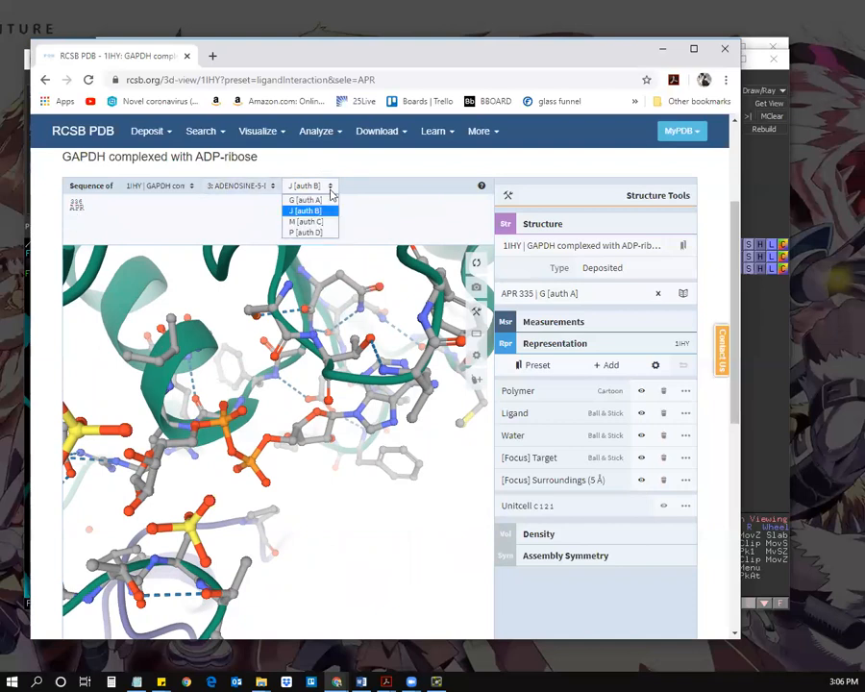
left_click(306, 200)
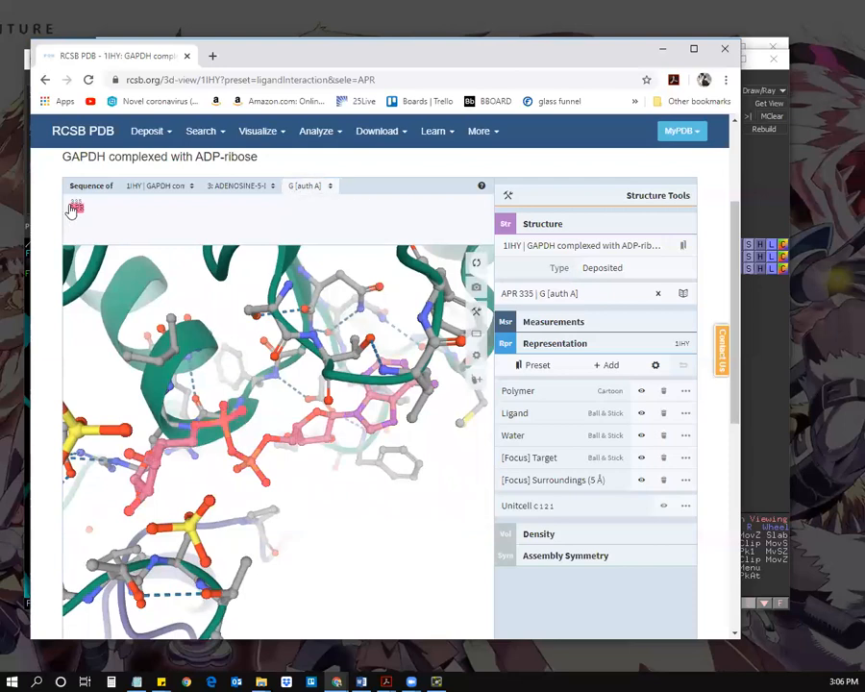
Step: Set the ligand sequence to chain J [auth B] and focus the 3D view on its APR 336
left_click(312, 190)
left_click(306, 209)
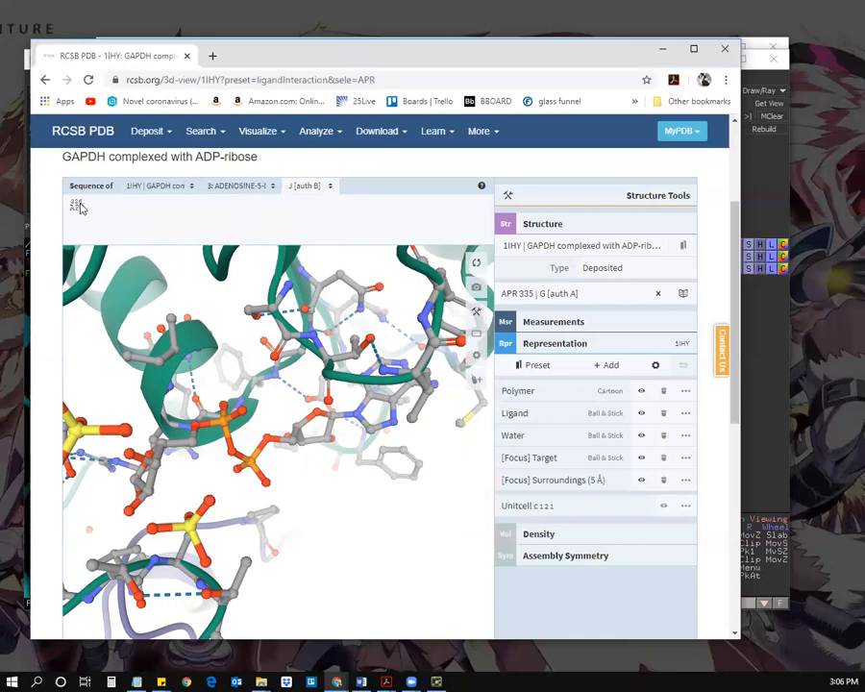
left_click(77, 209)
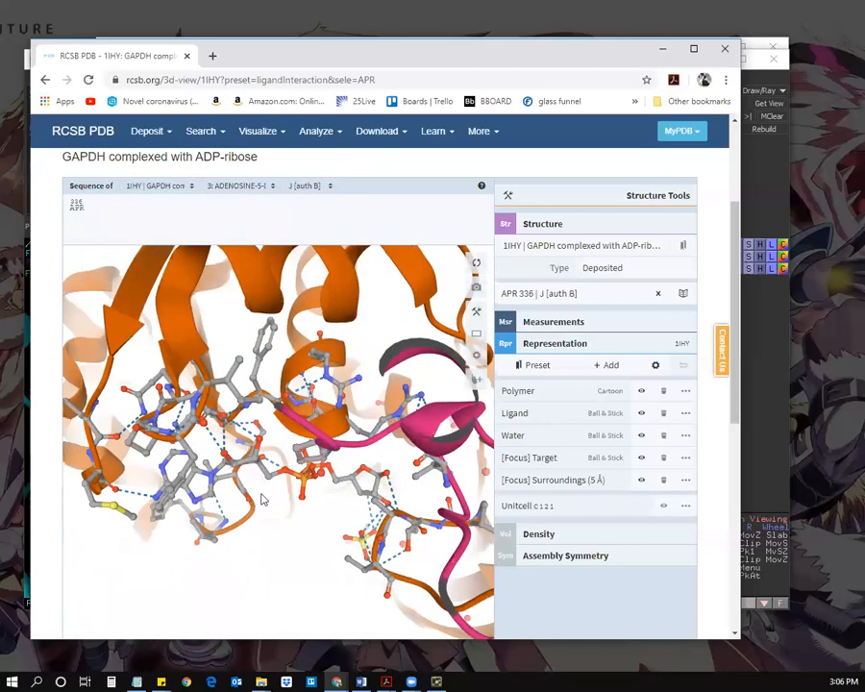
Step: Examine close up the hydrogen bonds around the terminal ribose of APR 336, including those to the sulfate and backbone nitrogen
left_click_drag(259, 527, 305, 510)
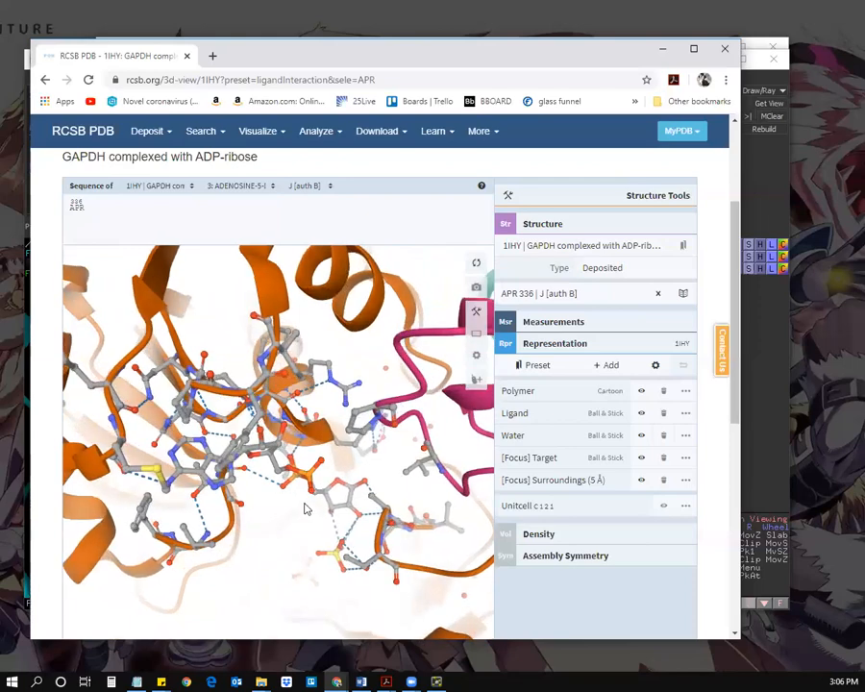
scroll(362, 522, "up", 5)
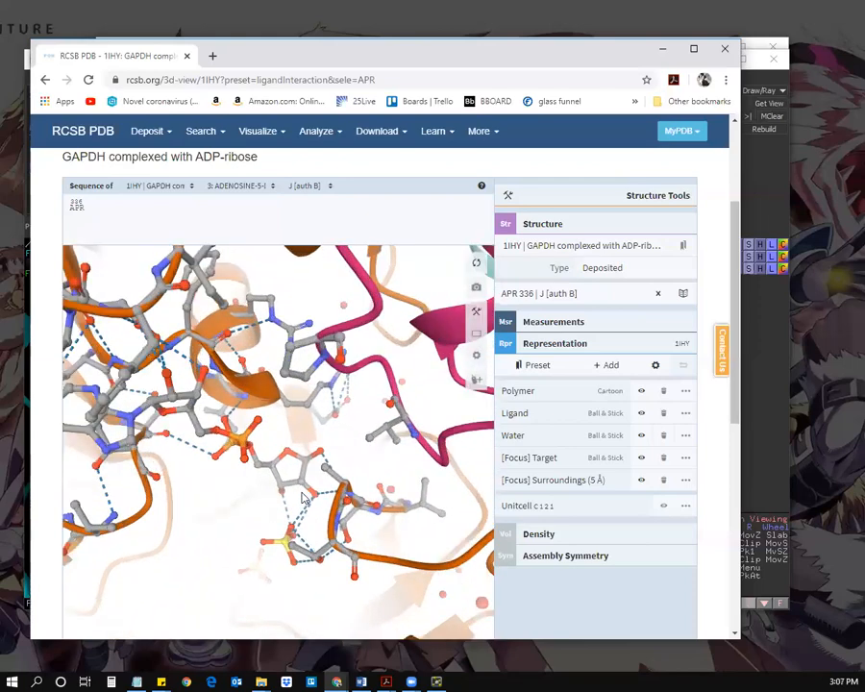
left_click_drag(301, 498, 358, 516)
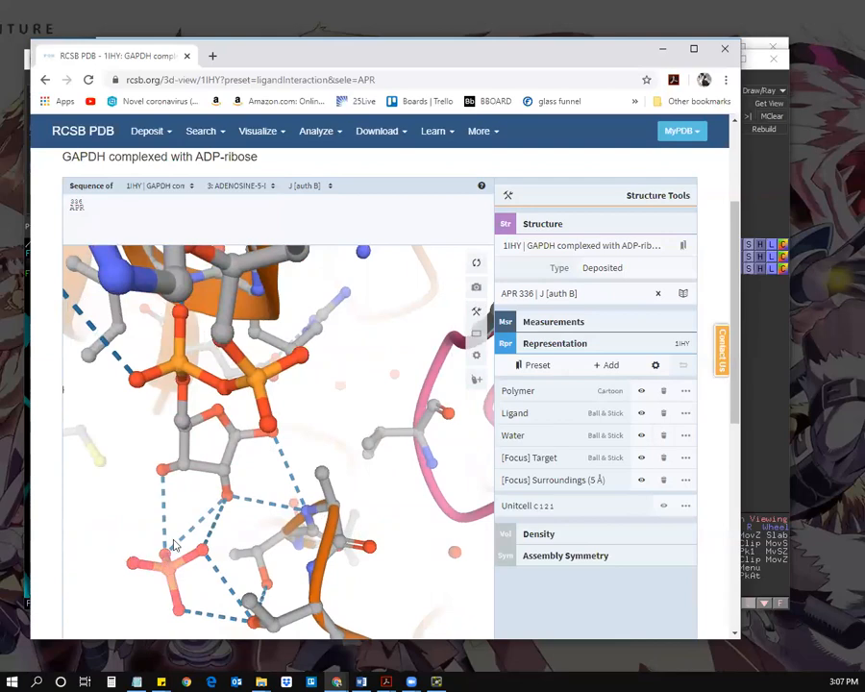
left_click_drag(357, 530, 329, 540)
left_click_drag(130, 452, 317, 427)
mouse_move(241, 537)
left_mouse_down()
mouse_move(255, 519)
mouse_move(253, 547)
left_mouse_up()
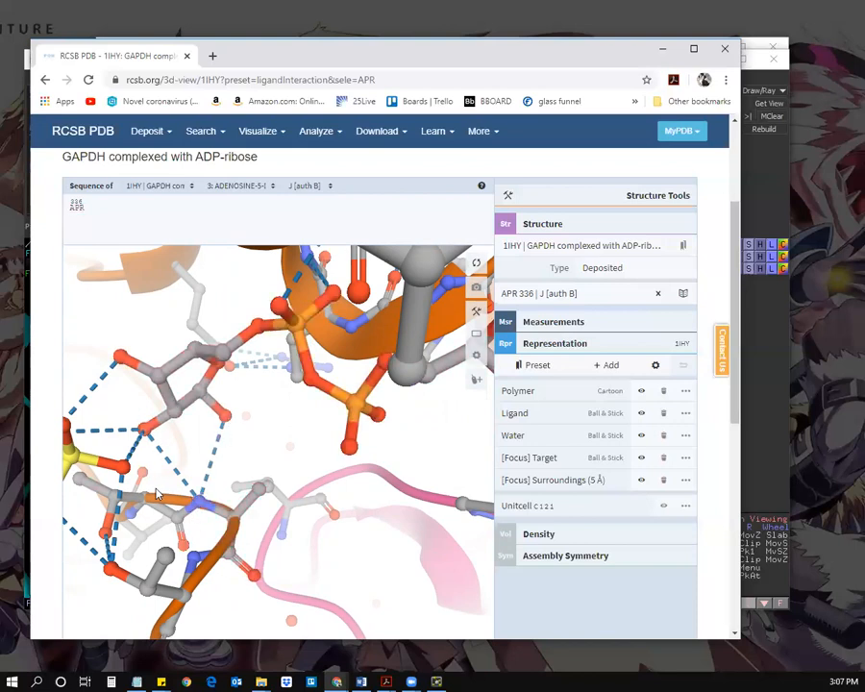
left_click_drag(156, 493, 179, 497)
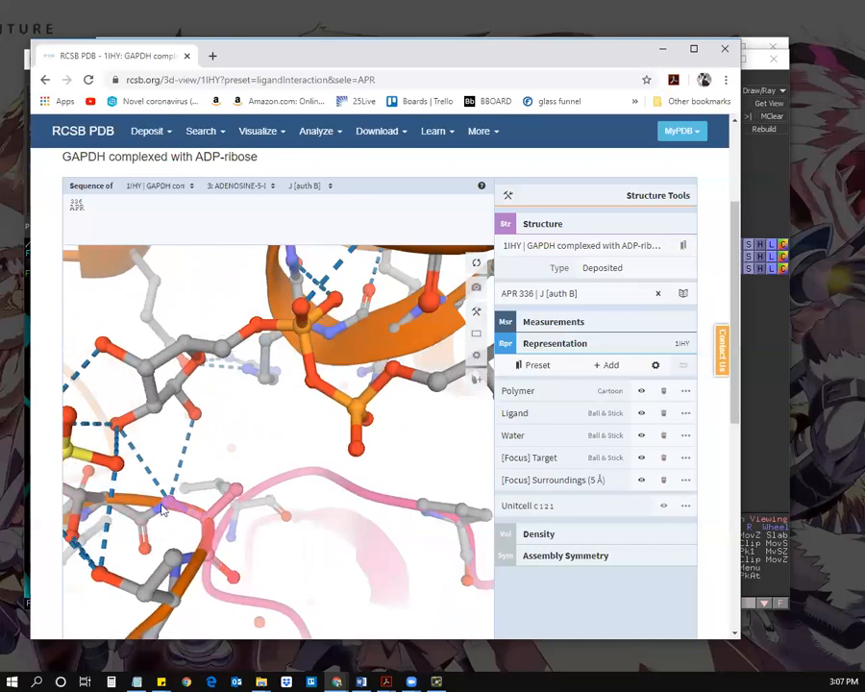
Step: Examine the residues bonded to the adenine end and adjoining ribose of APR 336 for a usable side-chain interaction
left_click_drag(67, 489, 107, 490)
mouse_move(260, 419)
left_mouse_down()
mouse_move(165, 426)
mouse_move(170, 445)
mouse_move(295, 391)
mouse_move(265, 432)
left_mouse_up()
scroll(170, 444, "down", 3)
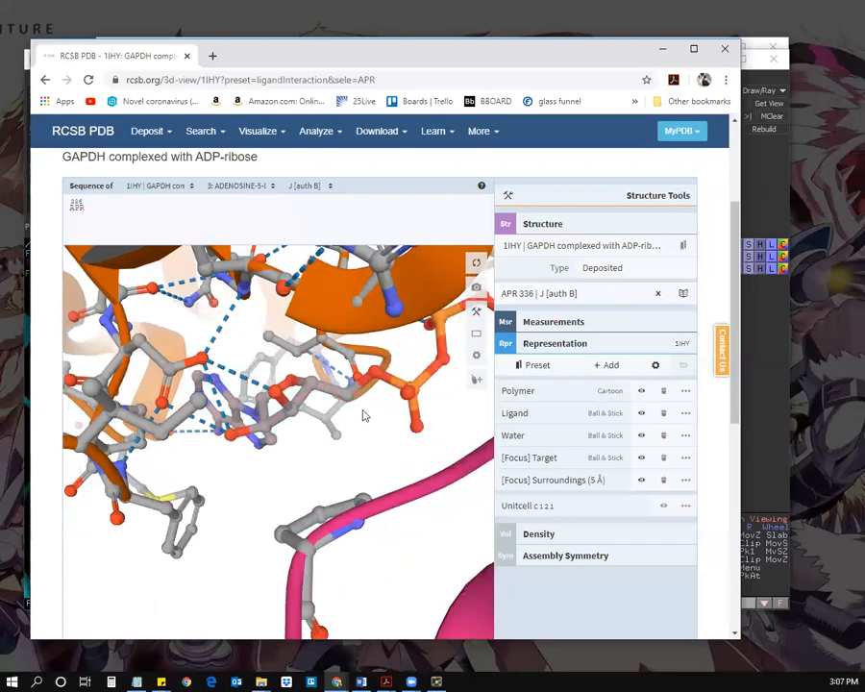
left_click_drag(351, 425, 337, 440)
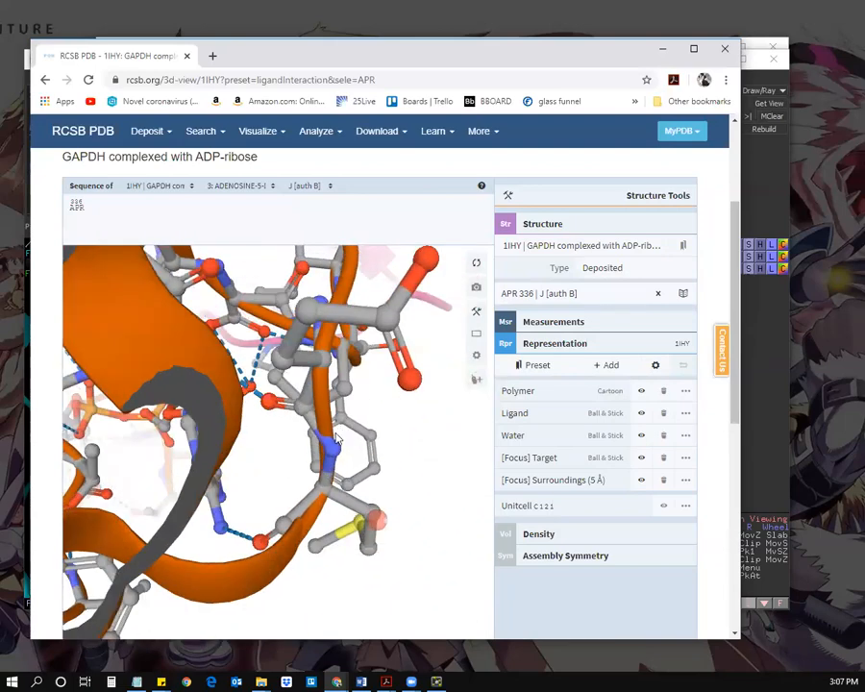
left_click_drag(279, 526, 321, 377)
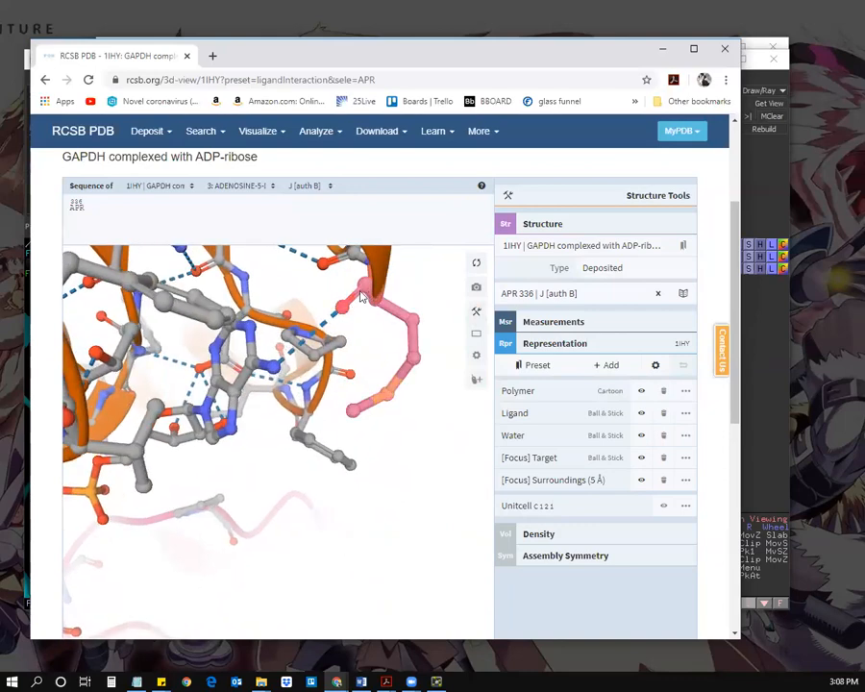
left_click_drag(281, 378, 228, 427)
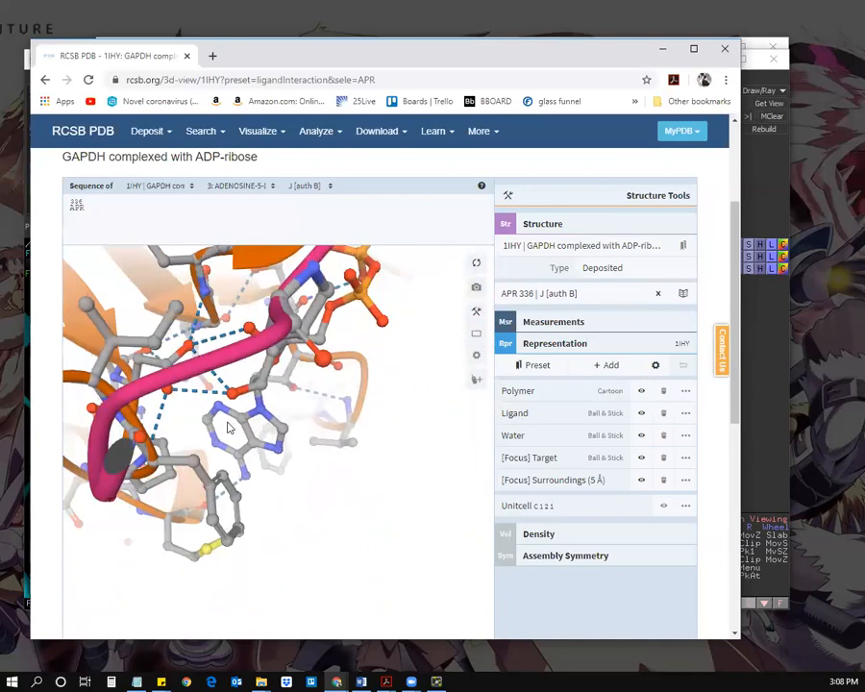
left_click_drag(362, 318, 357, 306)
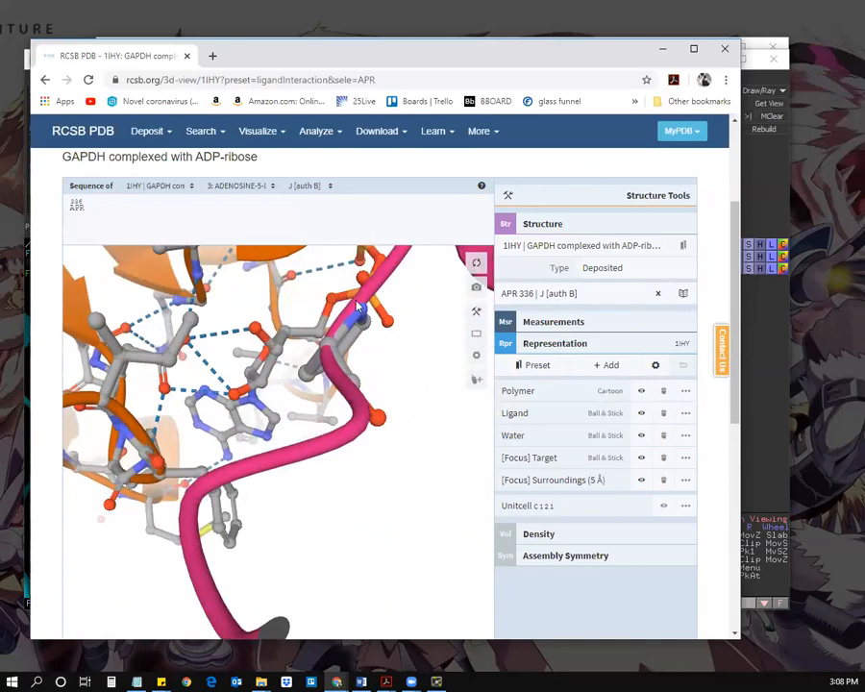
Step: Set the ligand sequence to chain P [auth D], focus on its APR 337, and inspect the surrounding interactions from several angles
left_click(332, 188)
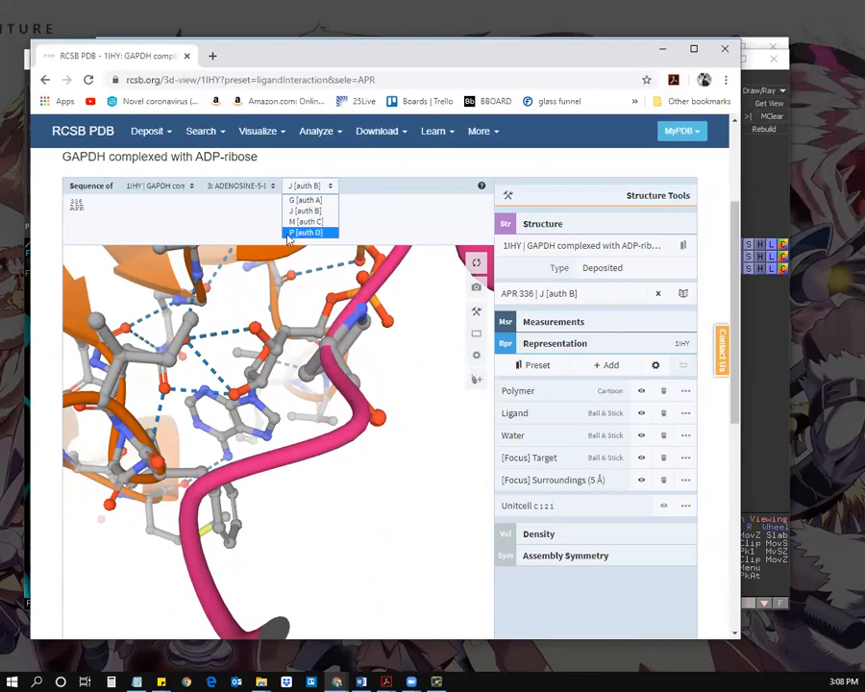
left_click(295, 233)
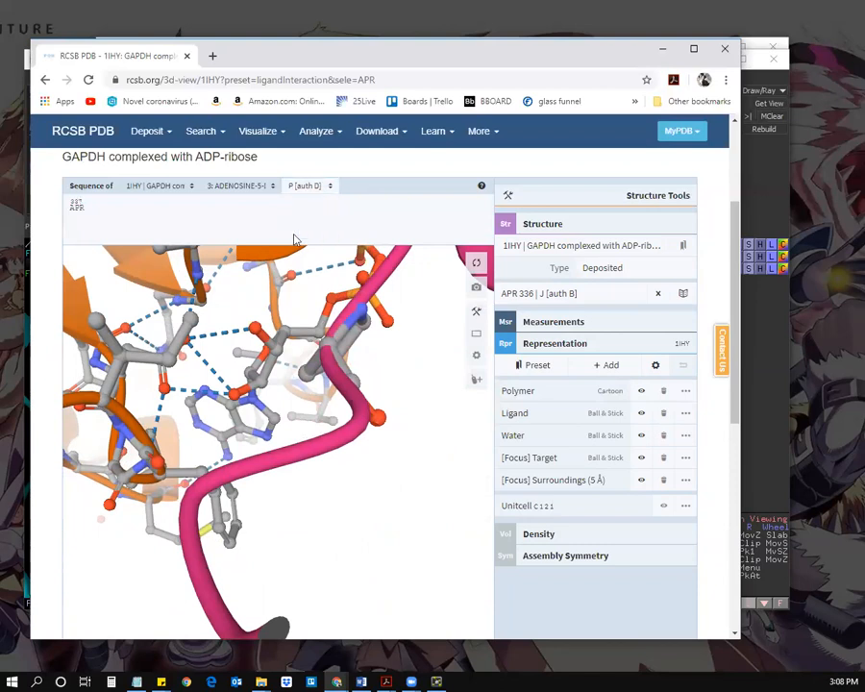
left_click(77, 207)
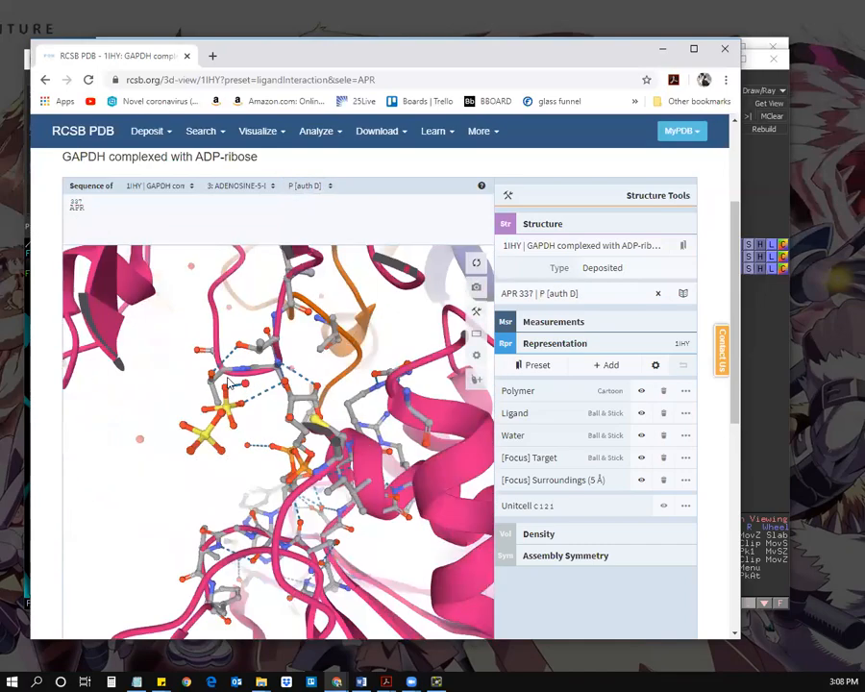
left_click_drag(213, 462, 279, 536)
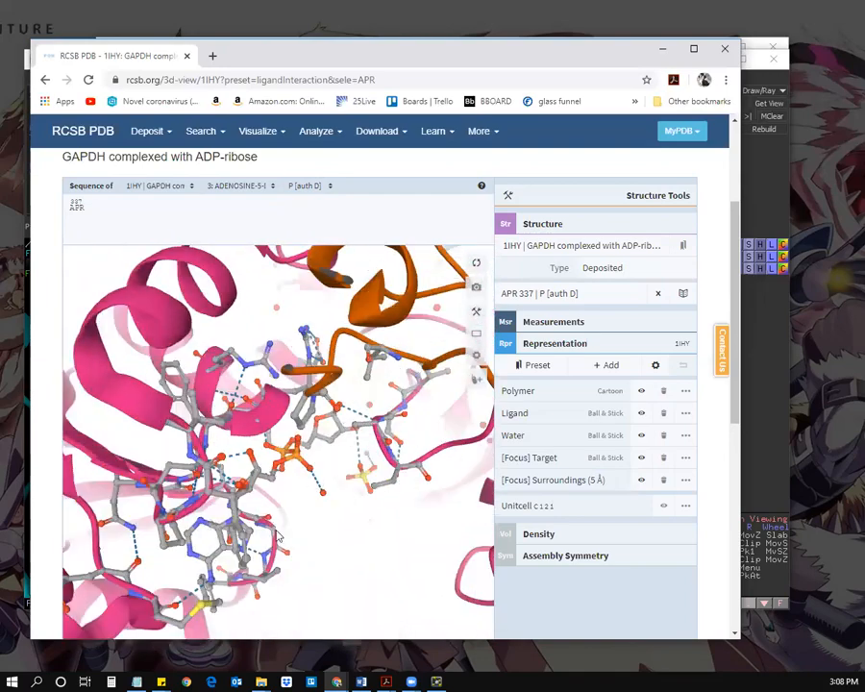
left_click_drag(224, 526, 32, 428)
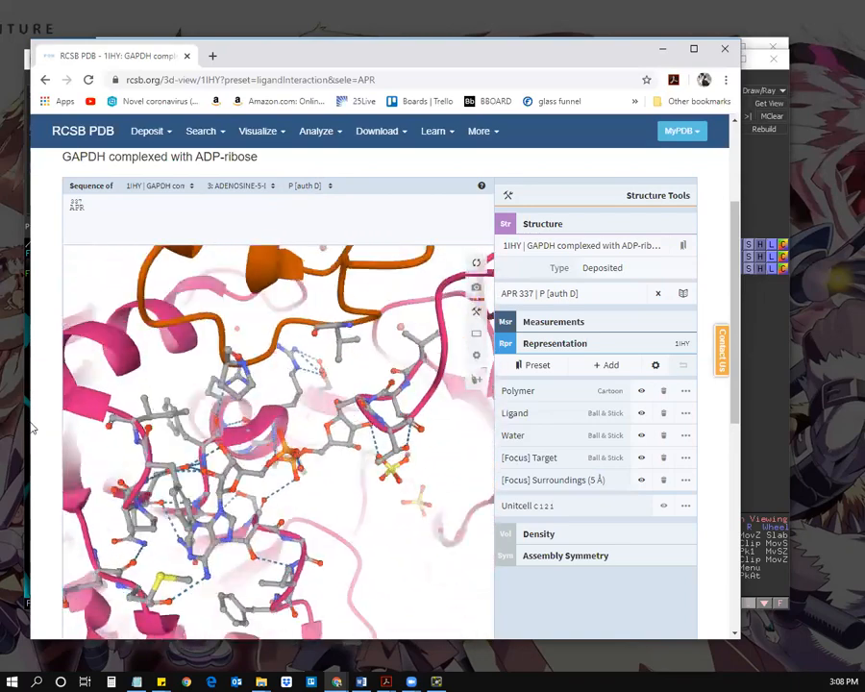
left_click_drag(356, 465, 356, 416)
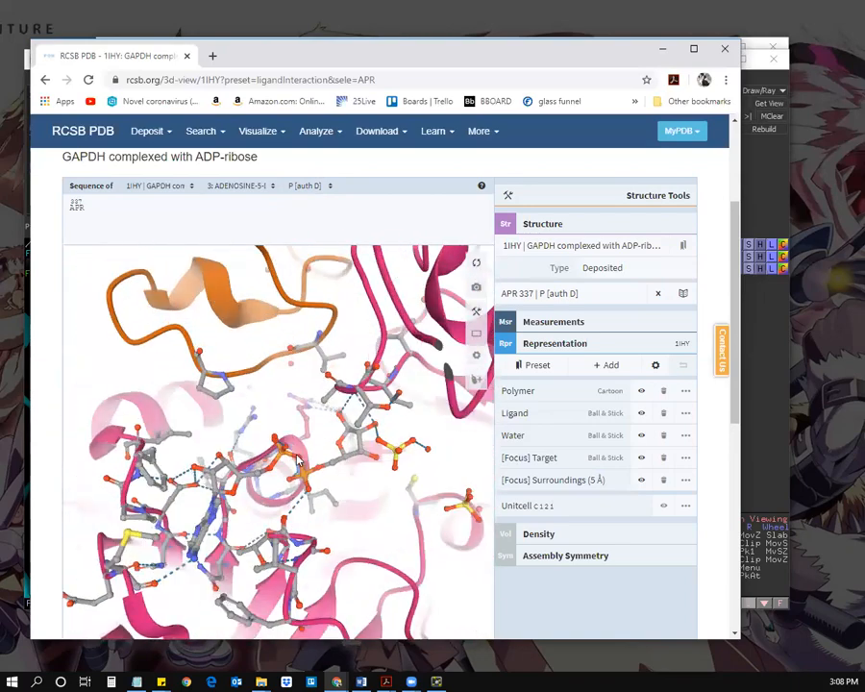
left_click_drag(283, 449, 322, 462)
left_click_drag(380, 303, 218, 469)
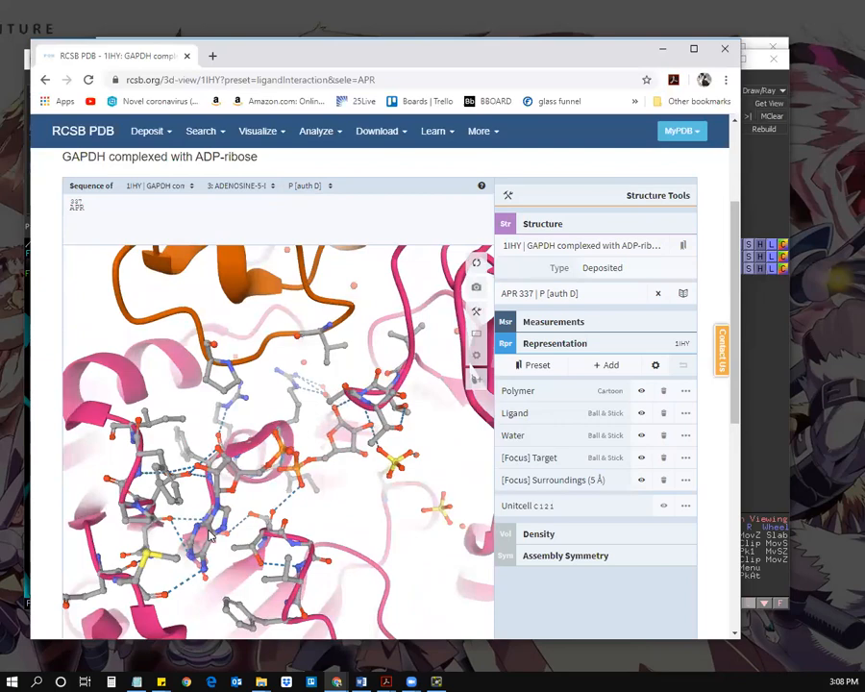
mouse_move(263, 483)
left_mouse_down()
mouse_move(224, 481)
mouse_move(236, 502)
mouse_move(277, 481)
left_mouse_up()
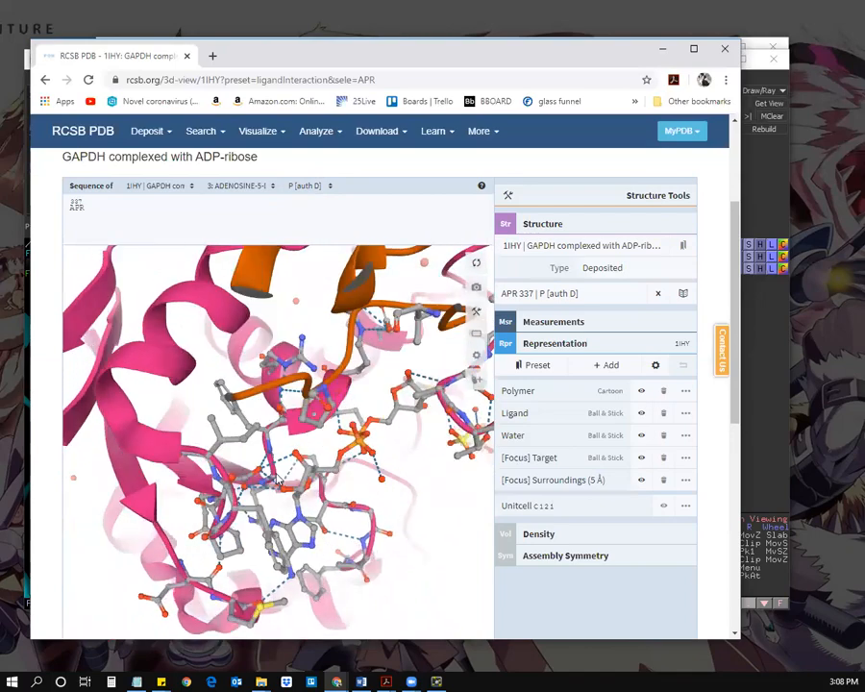
Step: Focus the 3D view on residue ASP 31 [auth 32] in chain D, whose side chain bonds to the APR ribose
scroll(277, 479, "up", 5)
scroll(277, 478, "down", 2)
left_click_drag(330, 450, 295, 467)
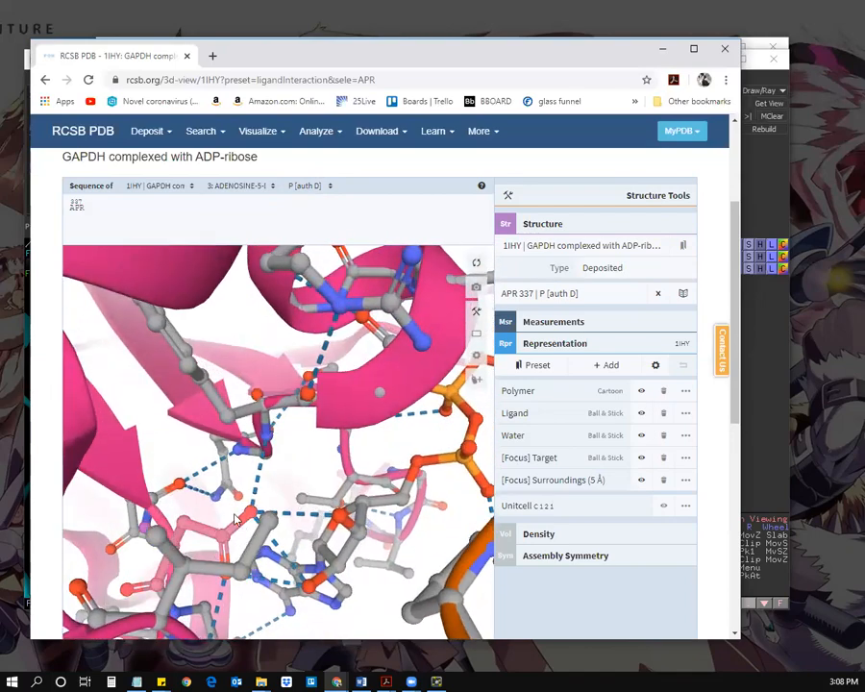
left_click_drag(218, 543, 344, 552)
left_click_drag(359, 507, 277, 556)
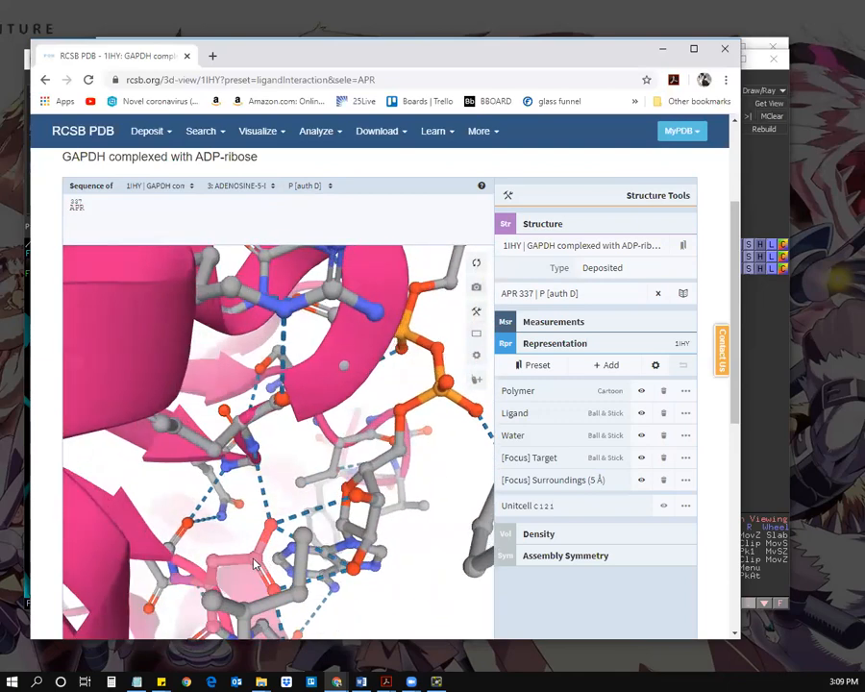
left_click(255, 564)
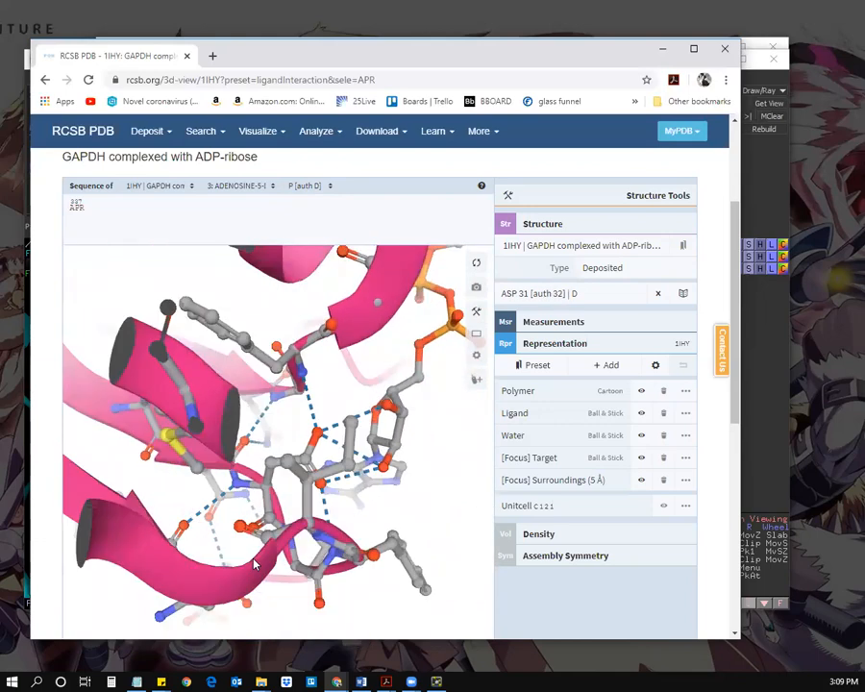
Step: Refocus the 3D view on APR 337, inspect its surroundings, and focus on the ASP 31 [auth 32] residue bonded to its ribose
left_click(305, 461)
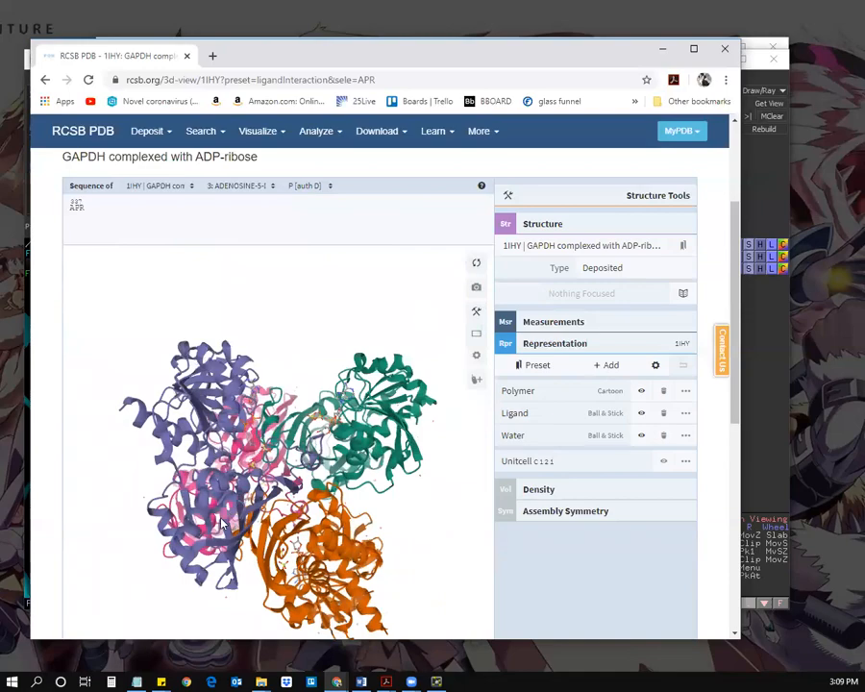
left_click(75, 208)
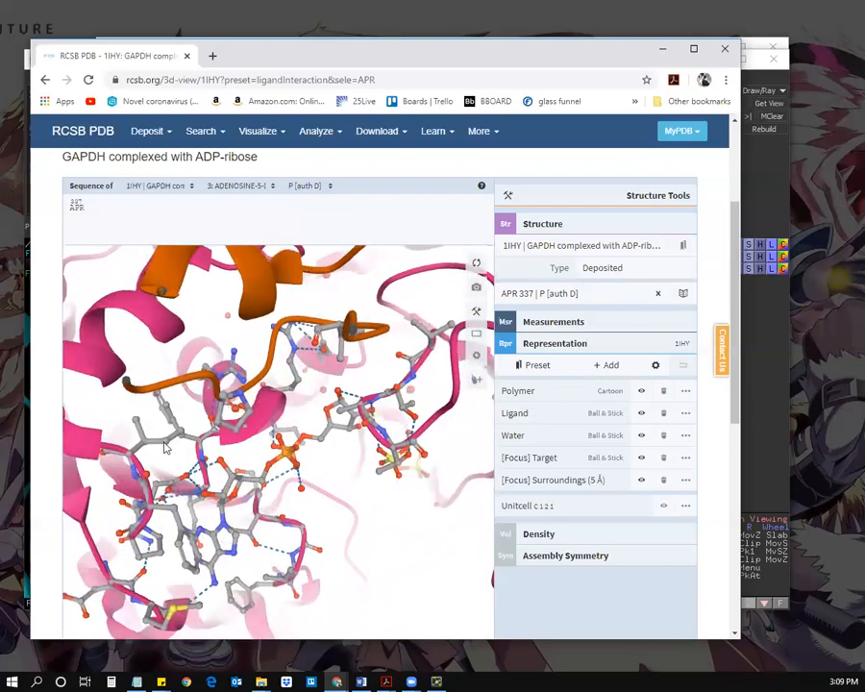
left_click_drag(235, 473, 272, 463)
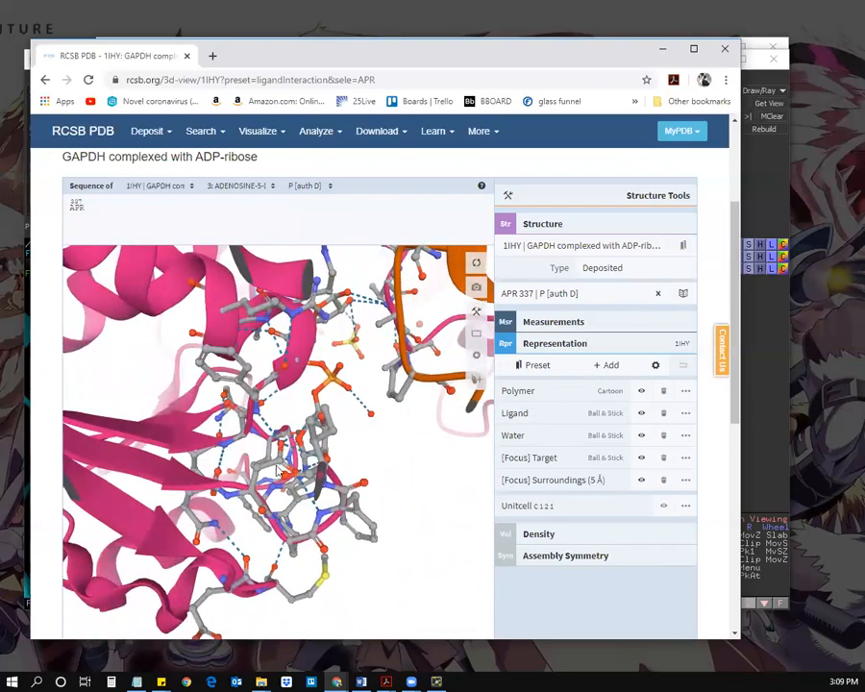
scroll(272, 464, "down", 4)
scroll(272, 464, "up", 8)
scroll(287, 510, "down", 3)
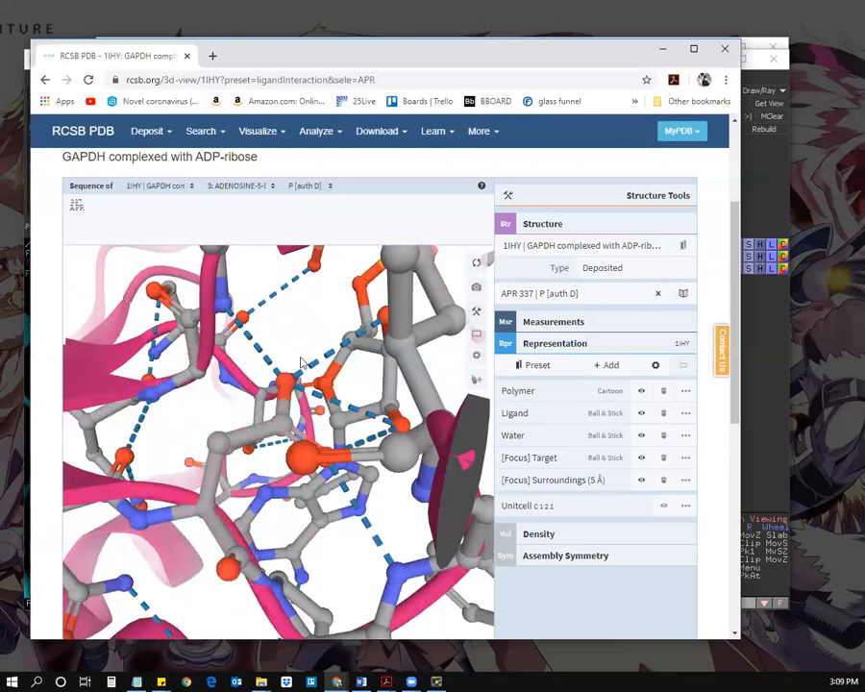
scroll(224, 445, "up", 3)
left_click(224, 445)
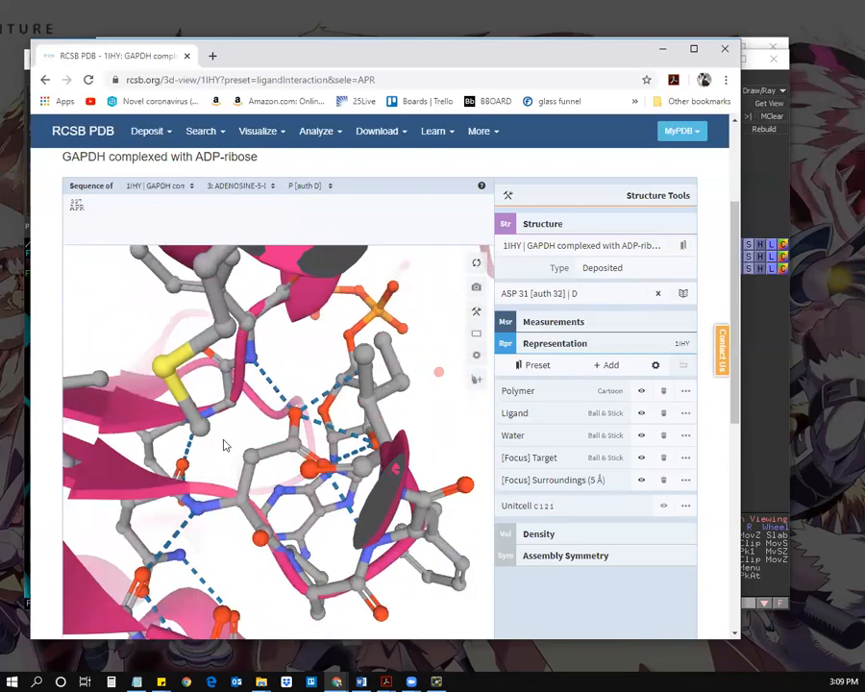
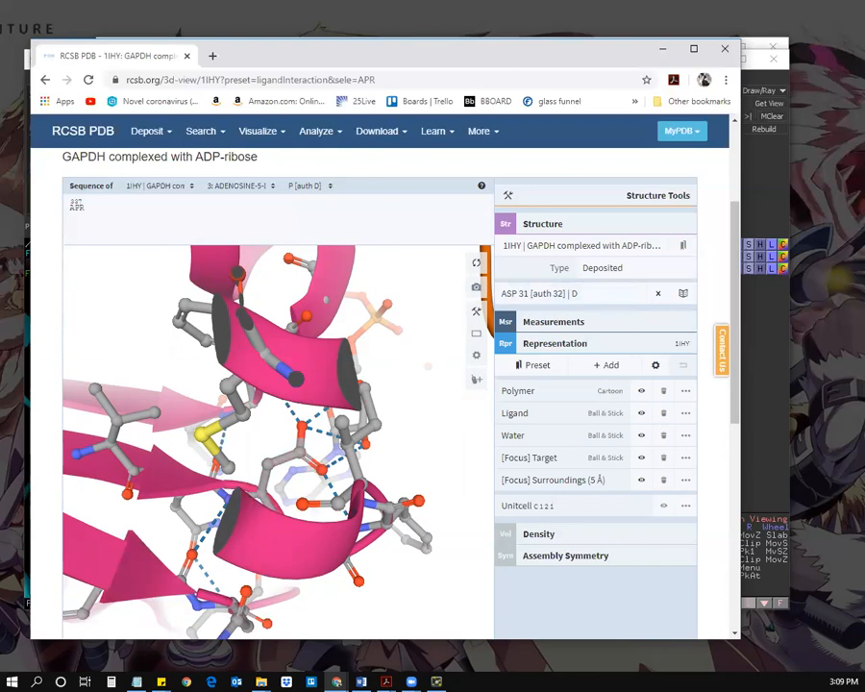
Step: Switch to PyMOL, delete everything loaded, and fetch chain D of the structure with fetch 1ihyD
left_click(437, 681)
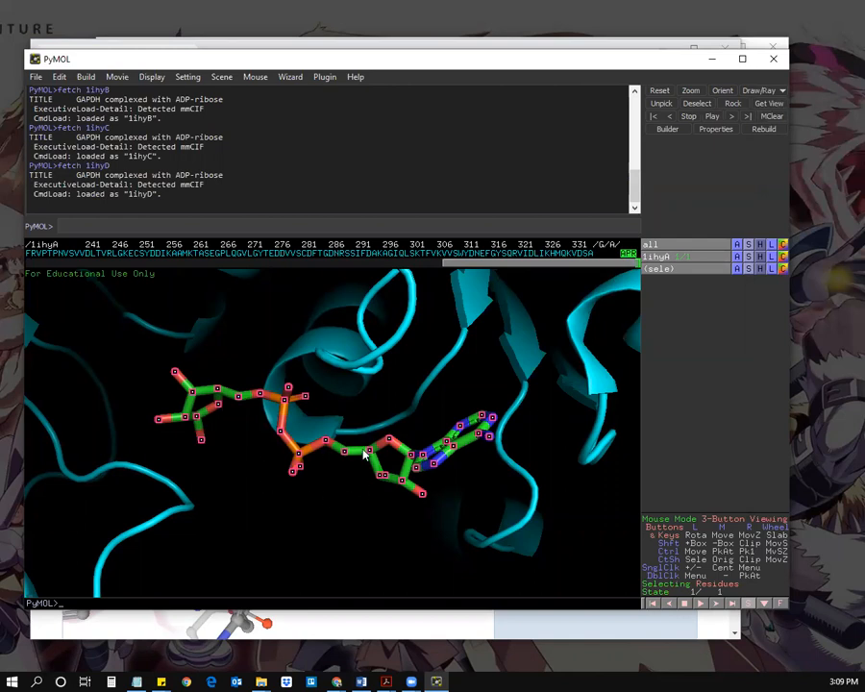
left_click(740, 258)
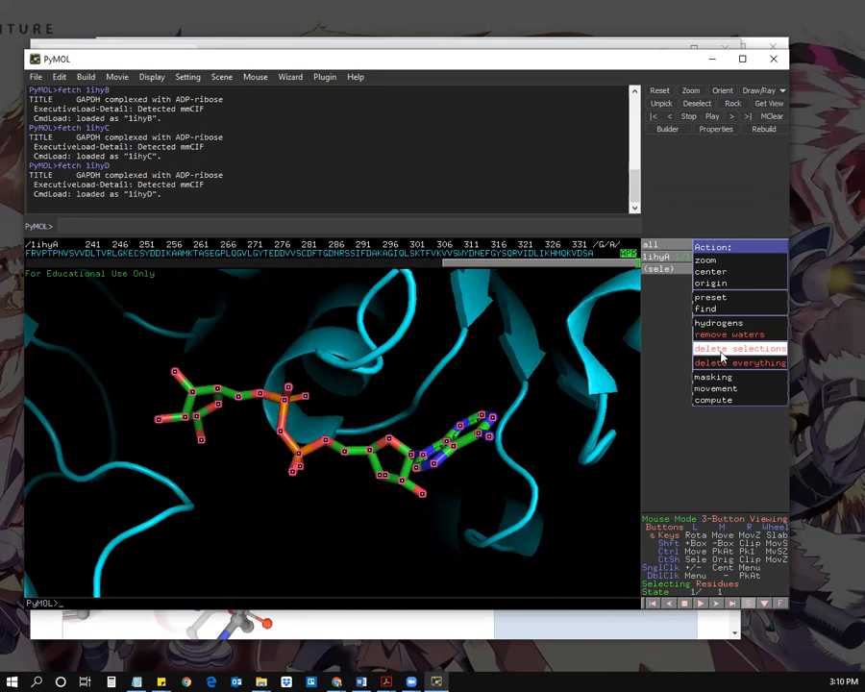
left_click(717, 362)
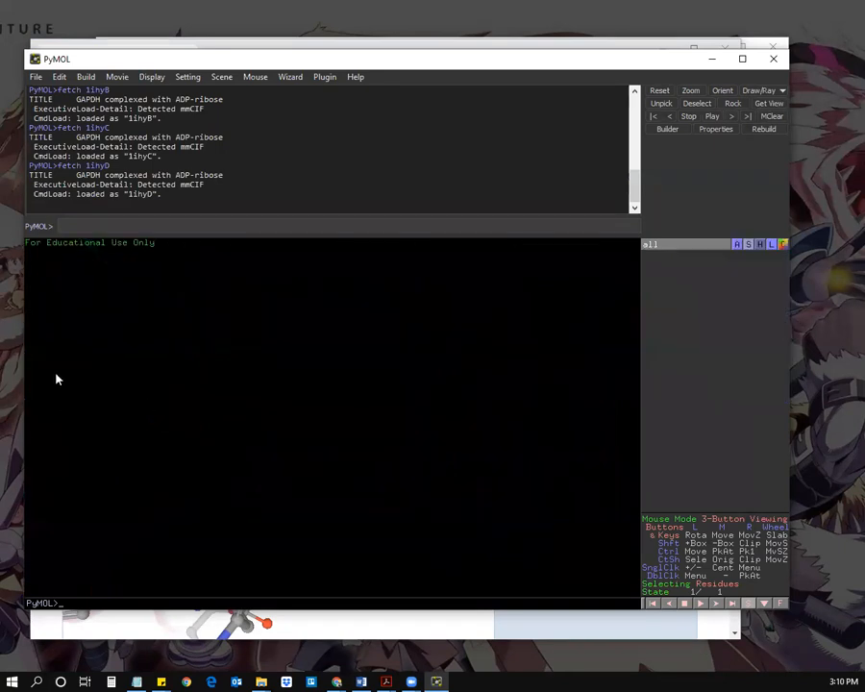
left_click(76, 224)
key("Up")
key("Return")
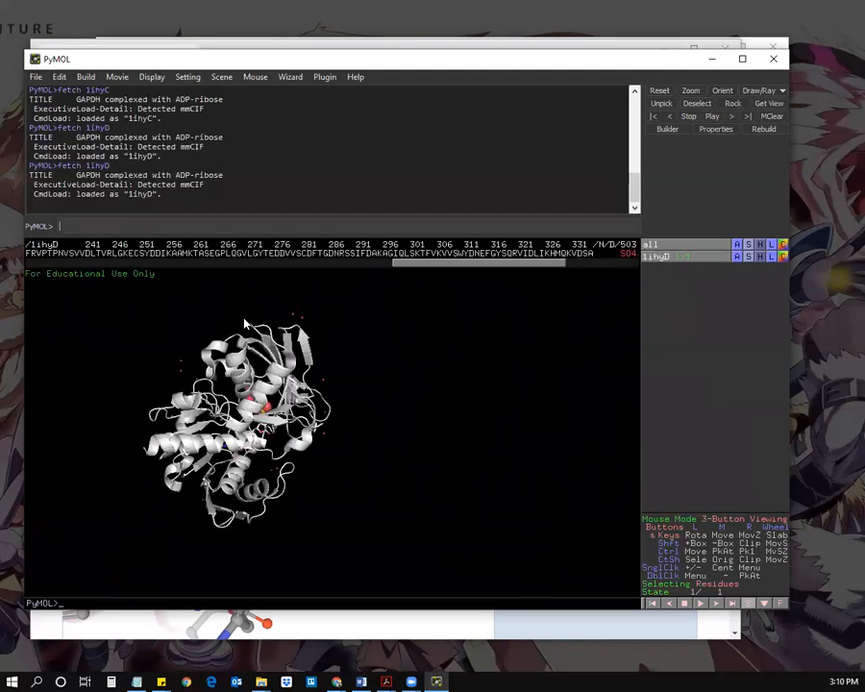
Step: Select both SO4 sulfates and all the water residues of 1ihyD in the sequence and remove their atoms
left_click_drag(290, 387, 346, 374)
left_click_drag(426, 264, 590, 247)
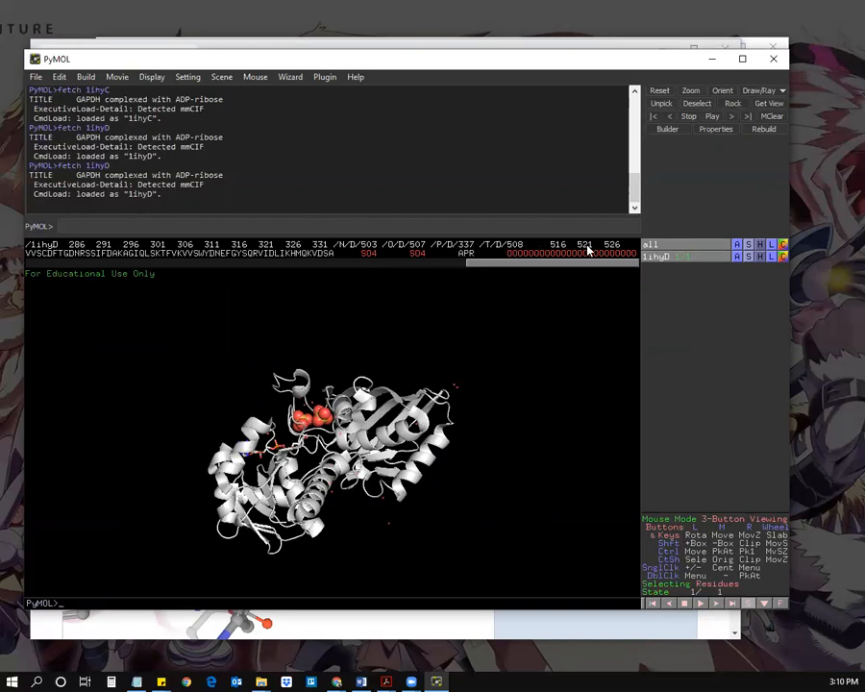
left_click(369, 253)
left_click(416, 253)
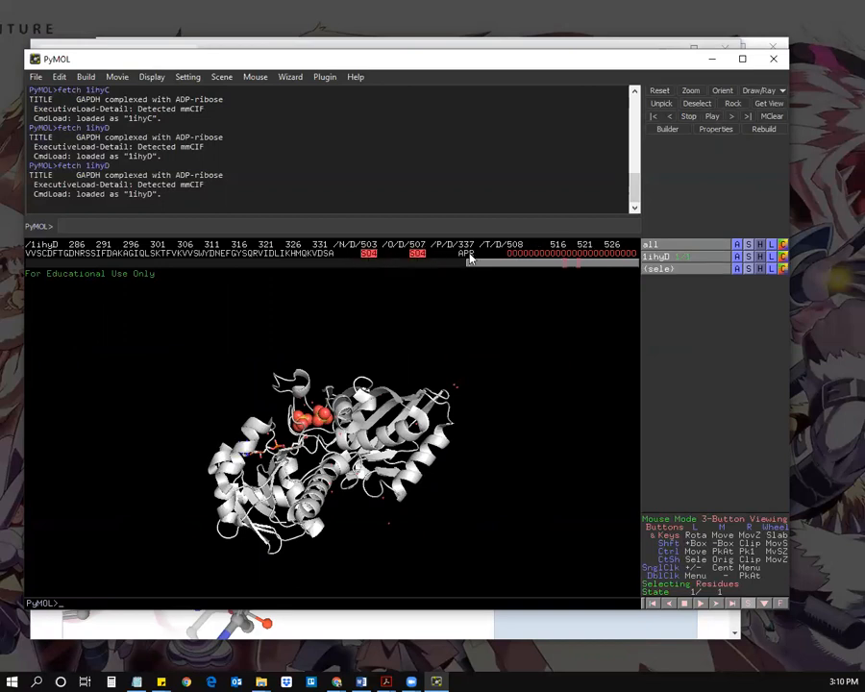
left_click_drag(512, 254, 635, 254)
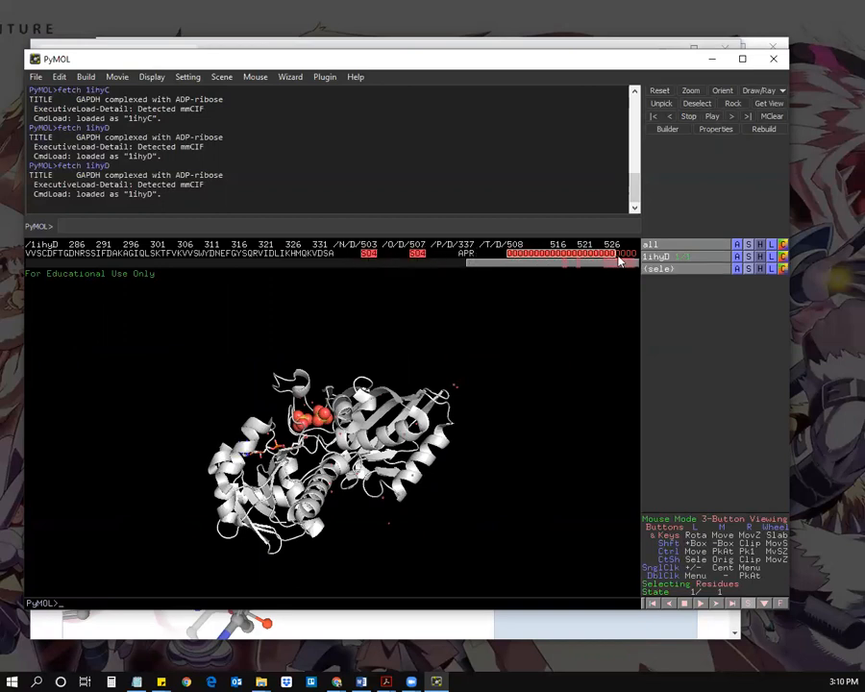
left_click(737, 269)
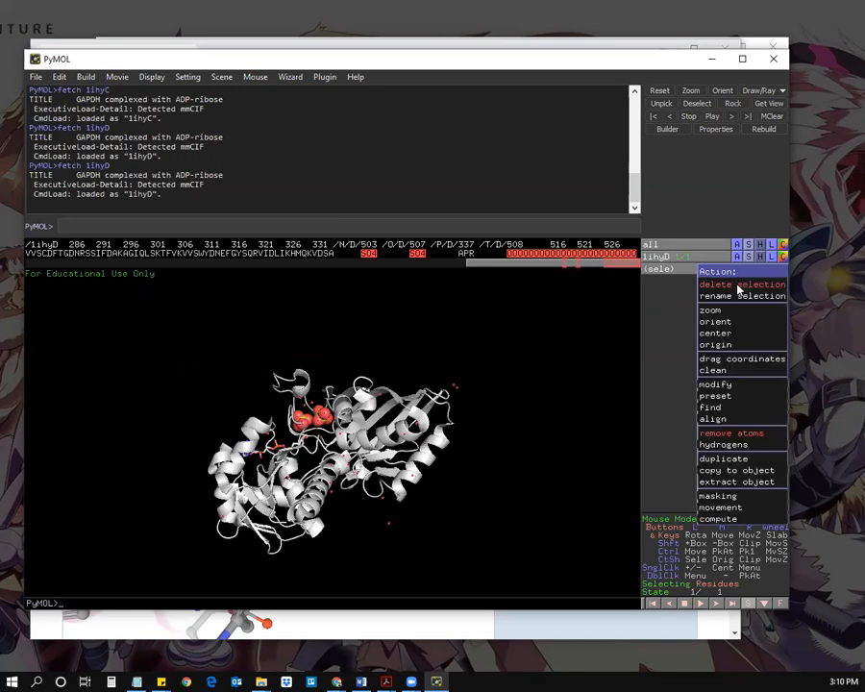
left_click(719, 431)
left_click_drag(483, 254, 154, 300)
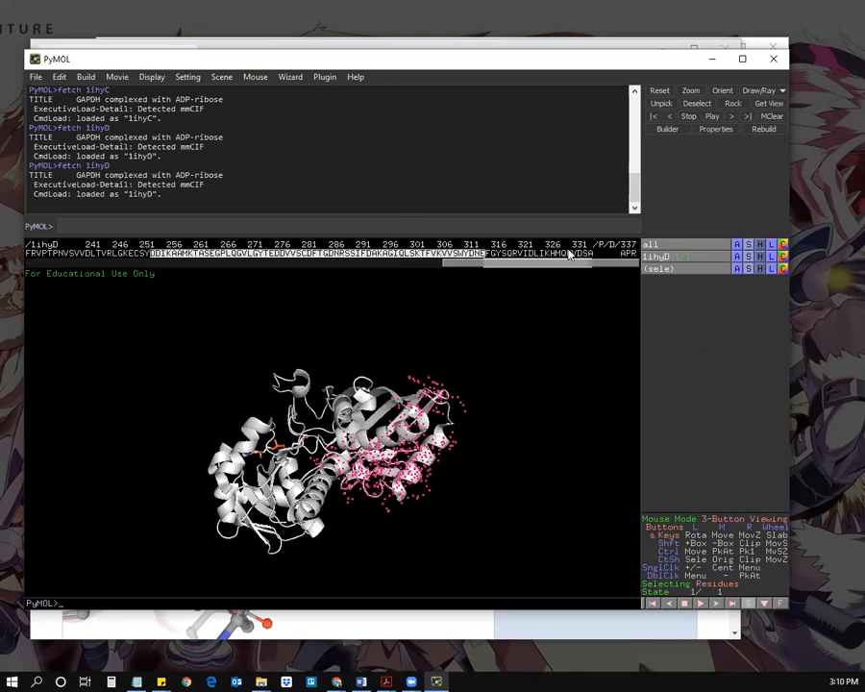
left_click_drag(548, 312, 612, 240)
left_click_drag(624, 295, 609, 246)
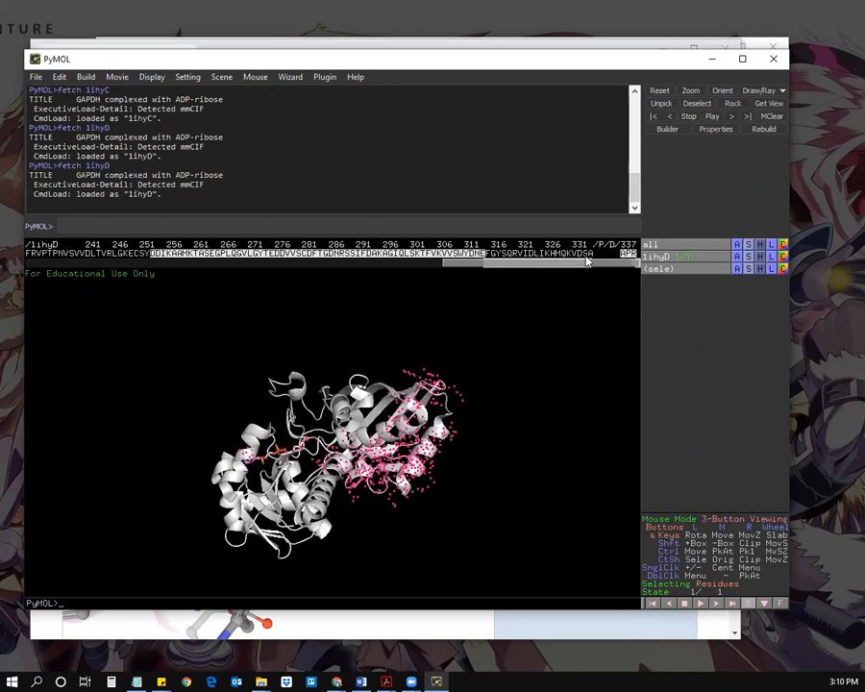
left_click(591, 320)
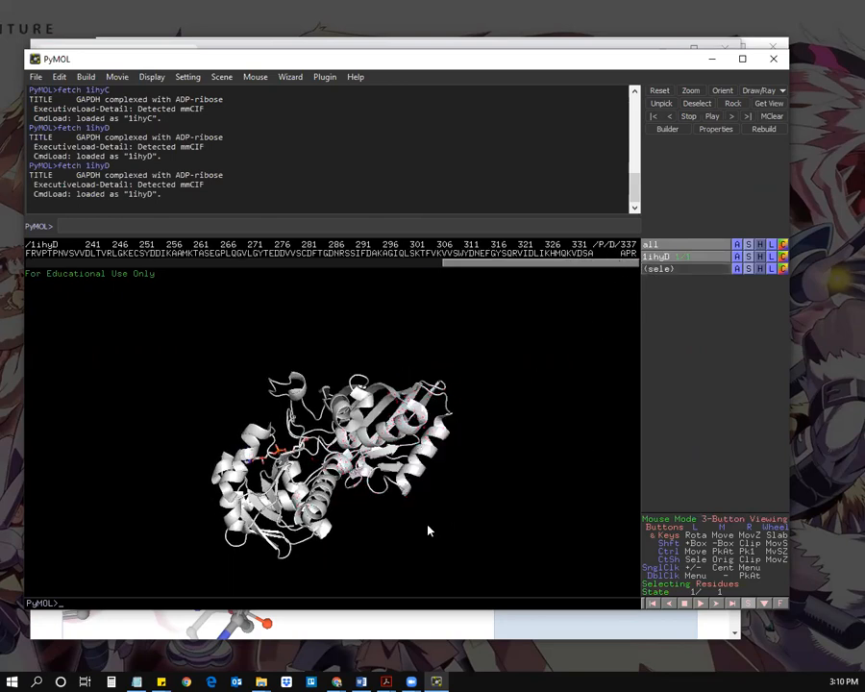
Step: Select the APR 337 ligand in the sequence, zoom in on it, and clear the selection
left_click_drag(326, 479, 371, 468)
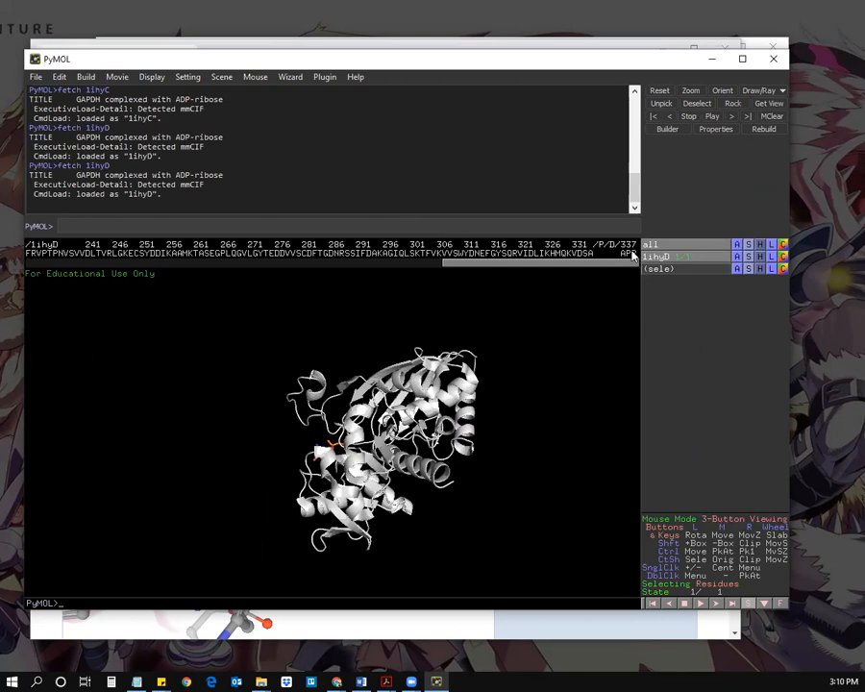
left_click(628, 254)
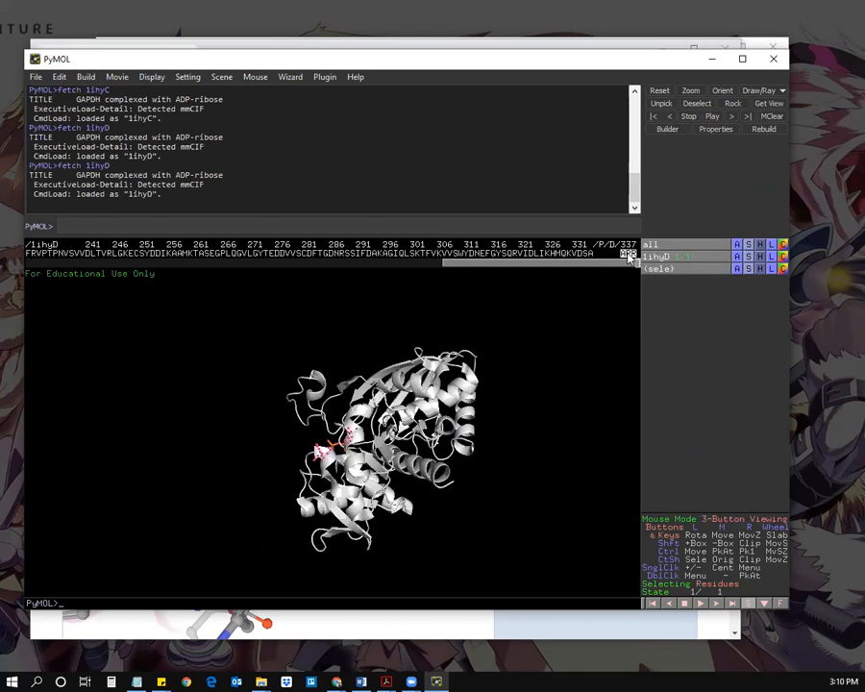
right_click(629, 255)
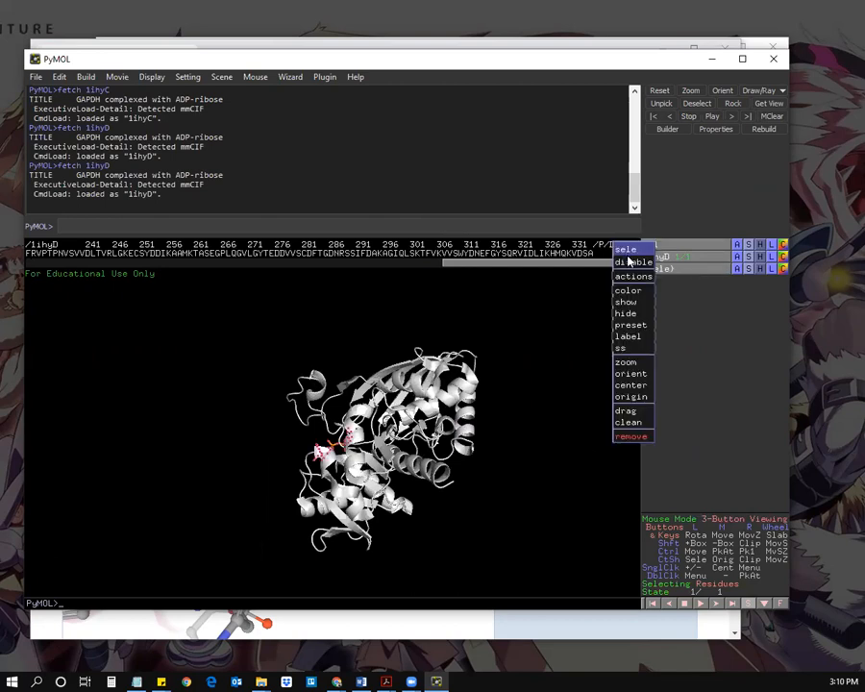
mouse_move(616, 357)
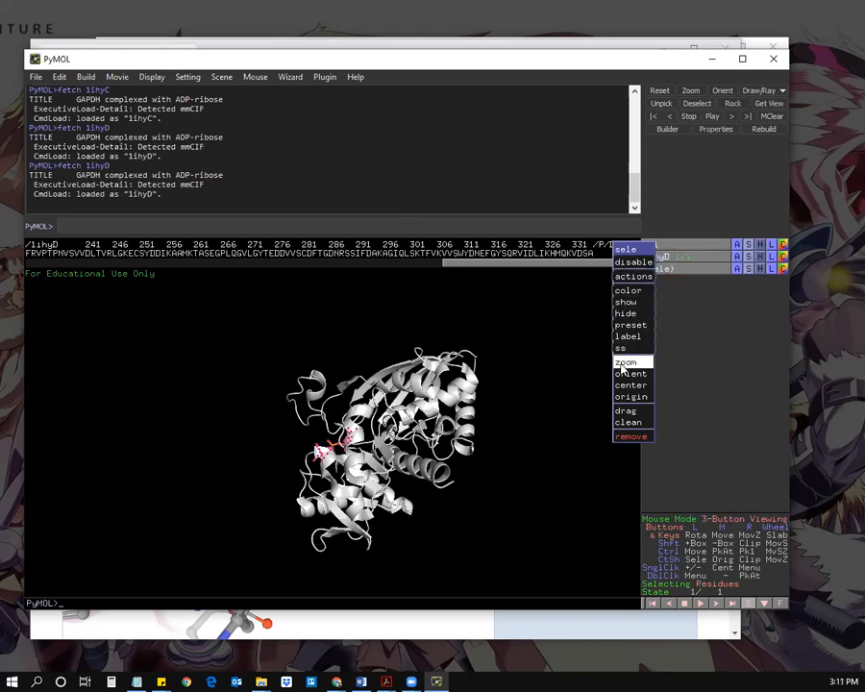
left_click(624, 363)
left_click_drag(261, 486, 268, 511)
left_click(317, 533)
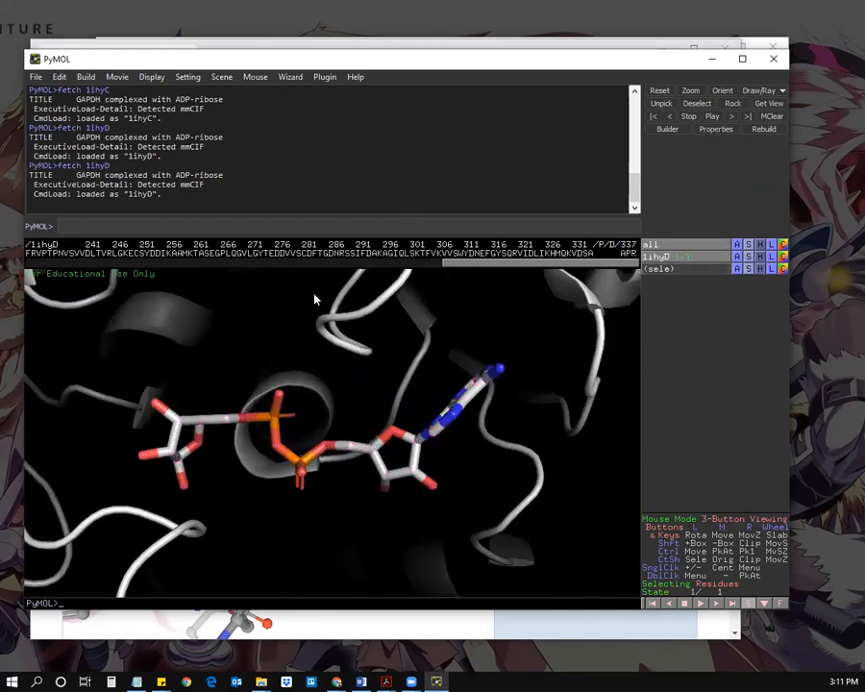
Step: Select aspartate 32 and several other residues in the early part of the sequence to locate them around the ligand
left_click_drag(464, 267, 70, 266)
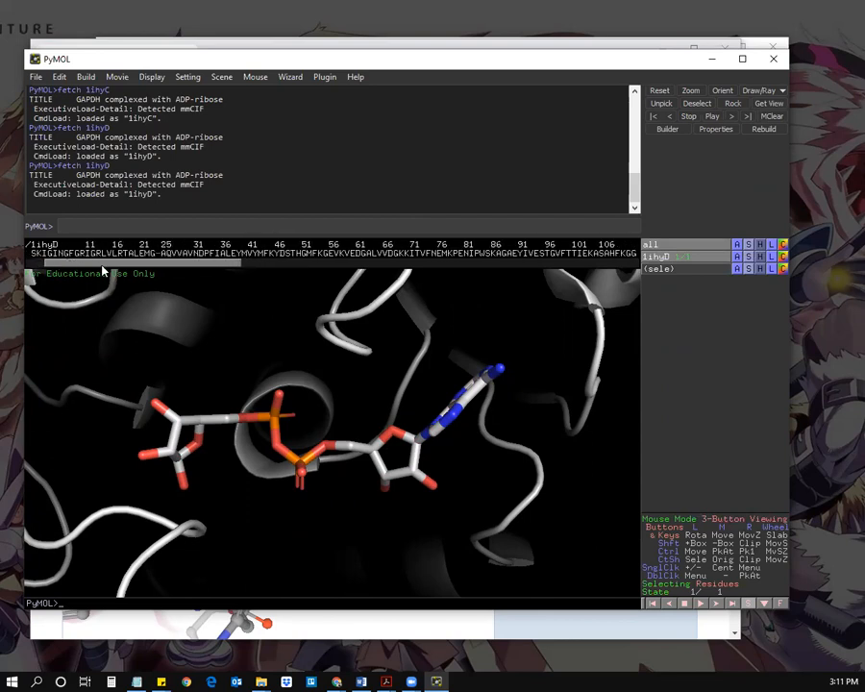
left_click(202, 254)
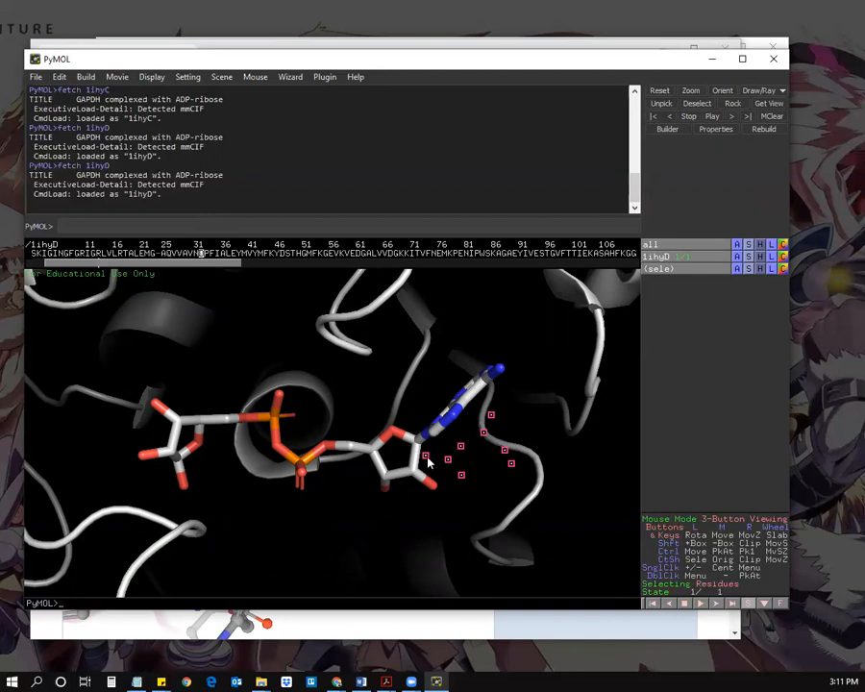
left_click(245, 253)
left_click(293, 253)
left_click(342, 254)
left_click(185, 254)
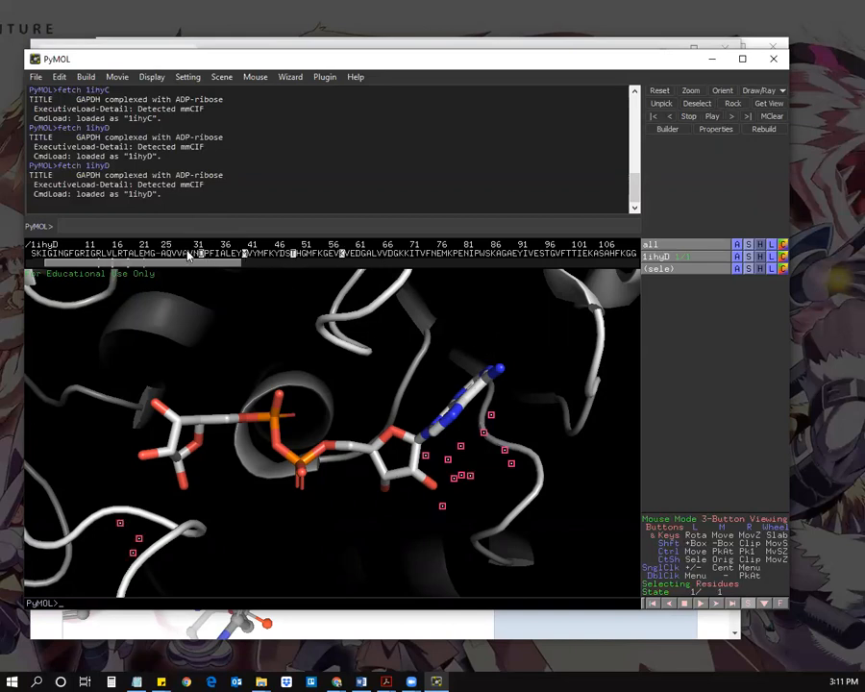
left_click(203, 254)
left_click(211, 254)
left_click(217, 254)
left_click(201, 254)
left_click(191, 253)
Step: Add APR 337, GLU 314, TYR 317 and VAL 98 to the selection from the 3D structure, and clear the whole selection
left_click(155, 403)
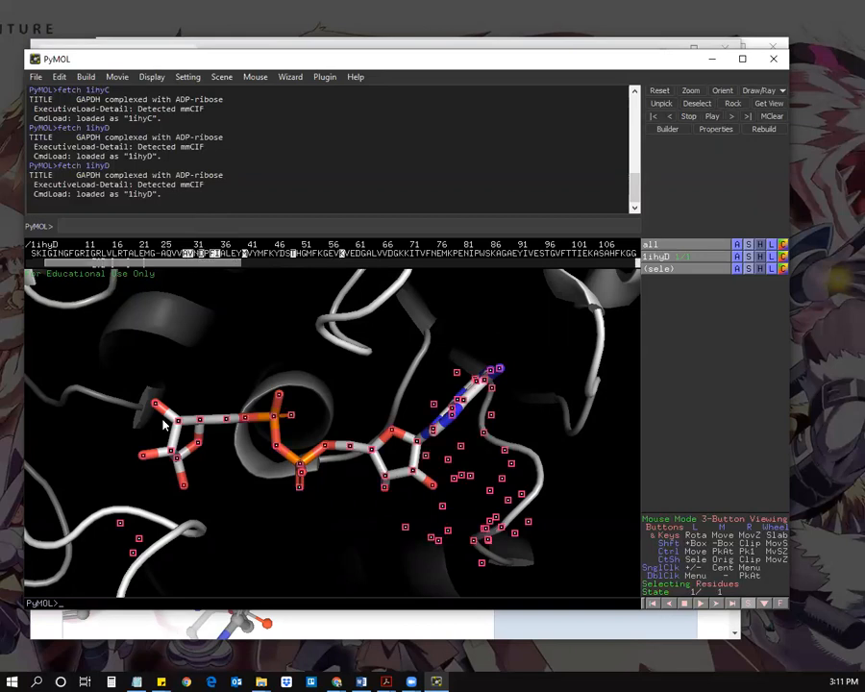
left_click(148, 392)
left_click(150, 313)
left_click(380, 300)
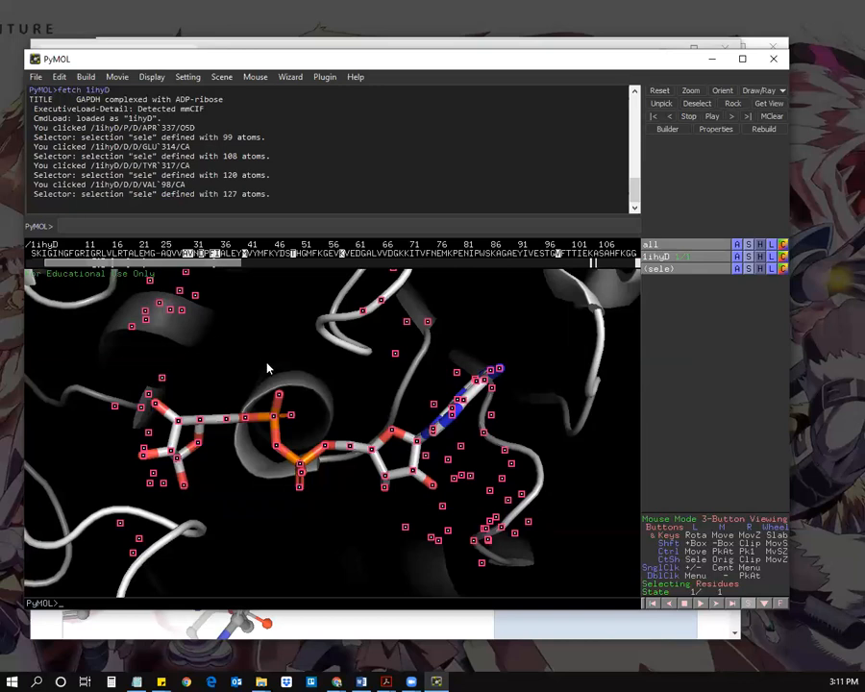
left_click(608, 538)
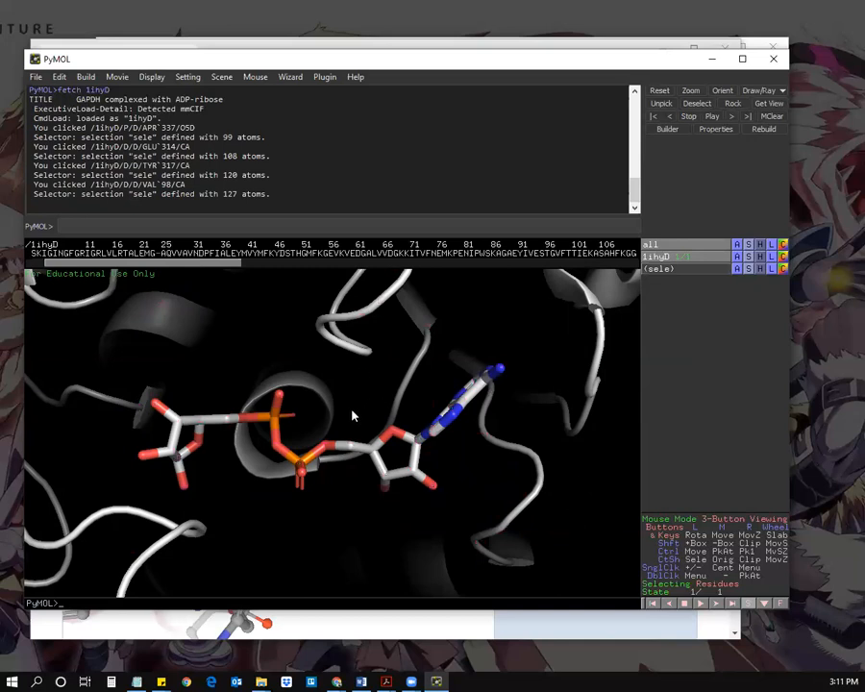
Step: Select only aspartate 32 in the sequence, show it as sticks, and color it by element with green carbons
left_click(201, 254)
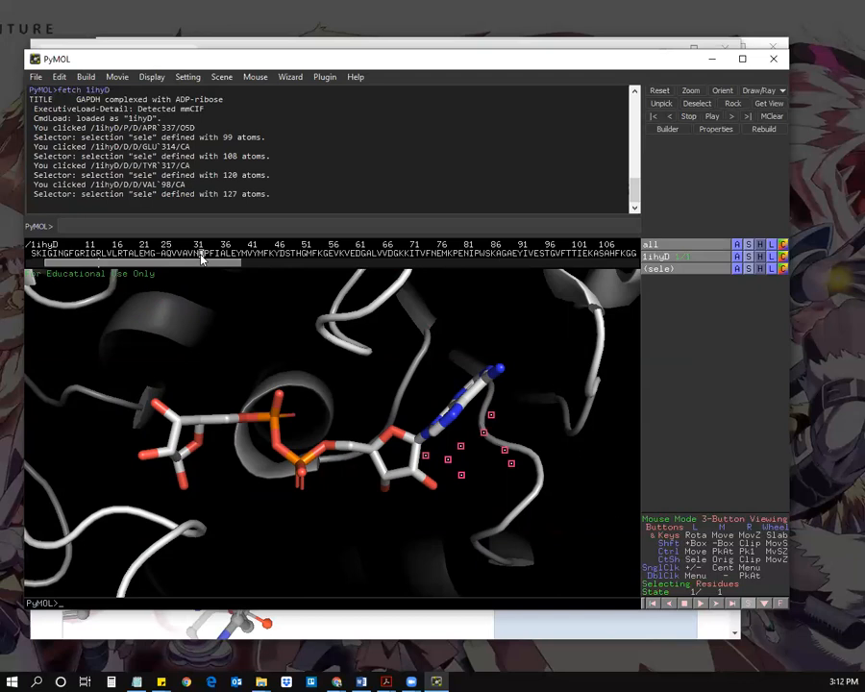
mouse_move(471, 464)
left_mouse_down()
mouse_move(421, 478)
mouse_move(480, 482)
left_mouse_up()
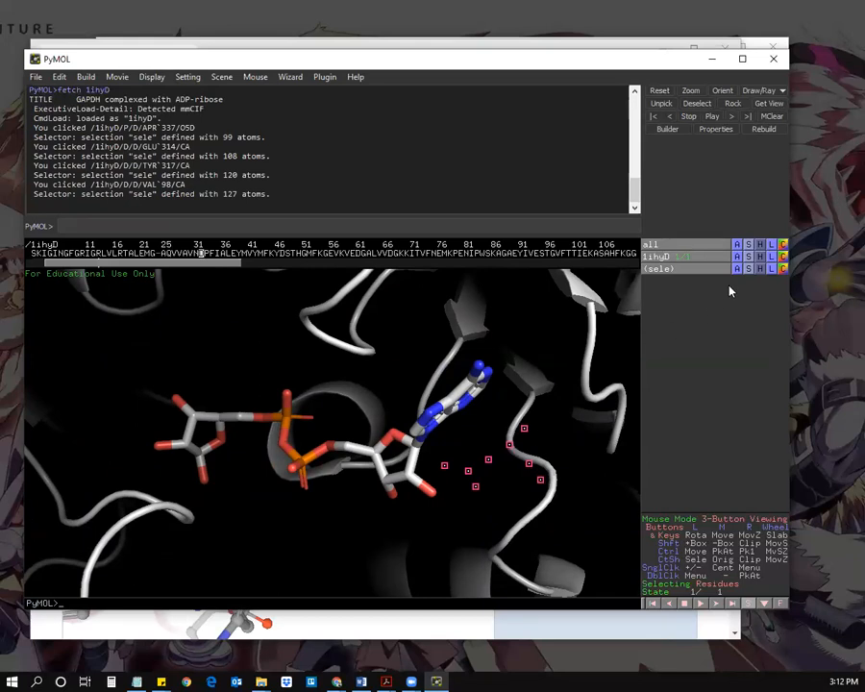
left_click(749, 270)
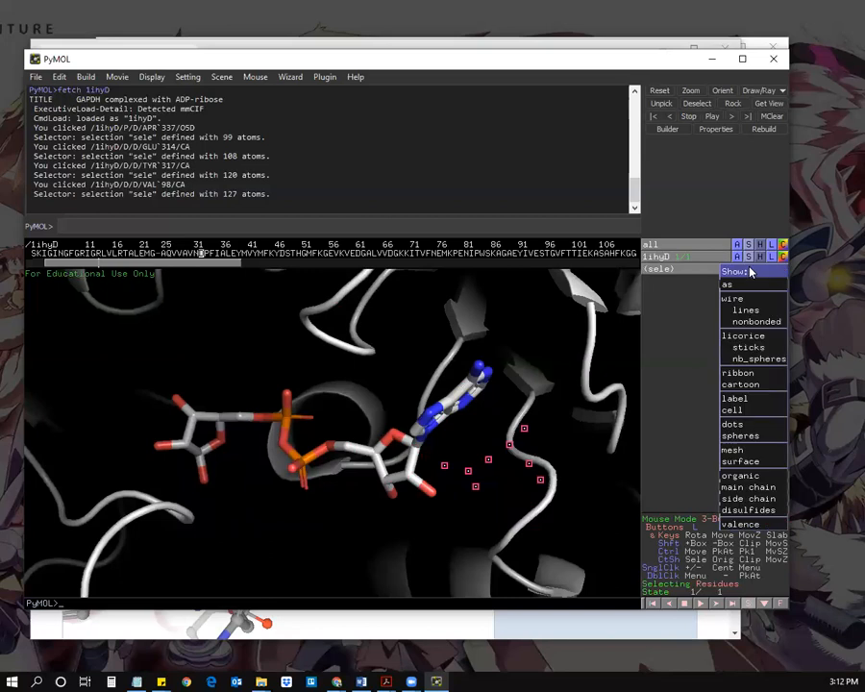
left_click(742, 350)
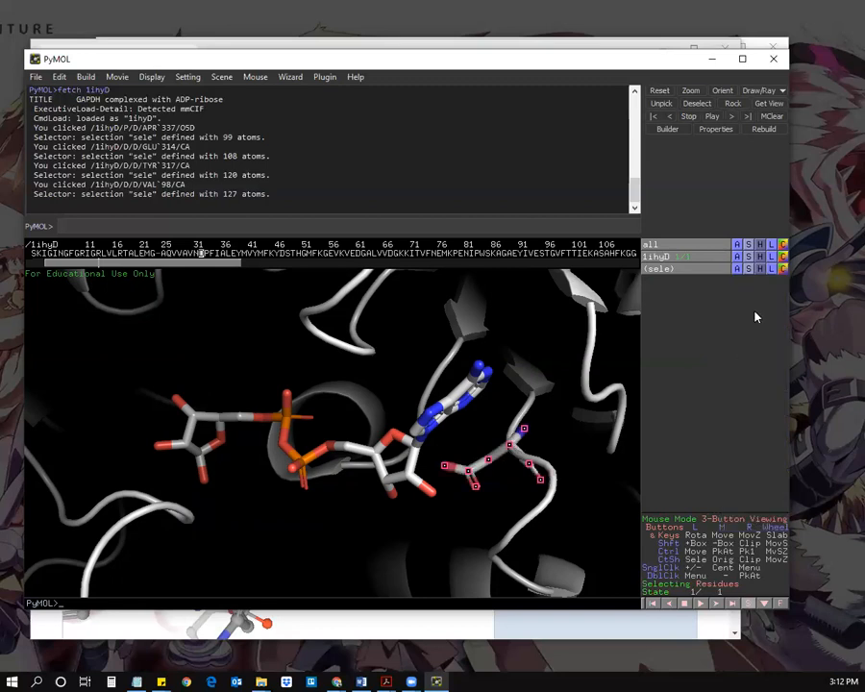
left_click(783, 269)
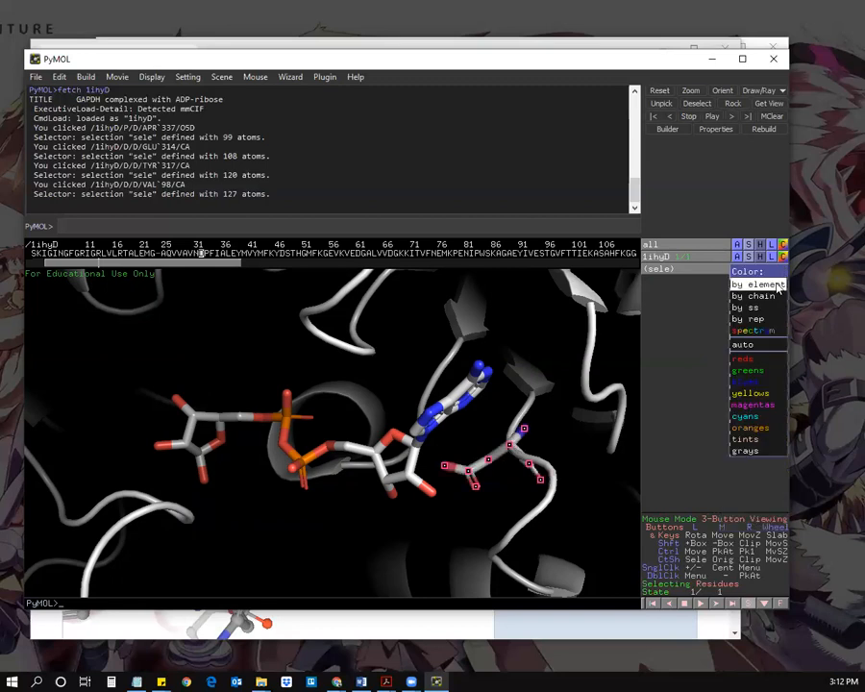
mouse_move(778, 287)
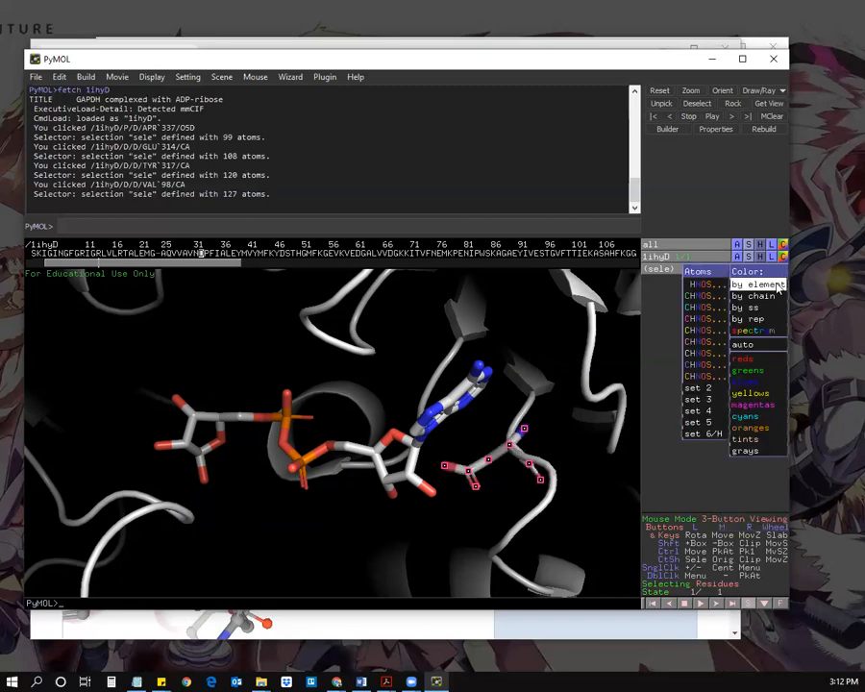
left_click(699, 296)
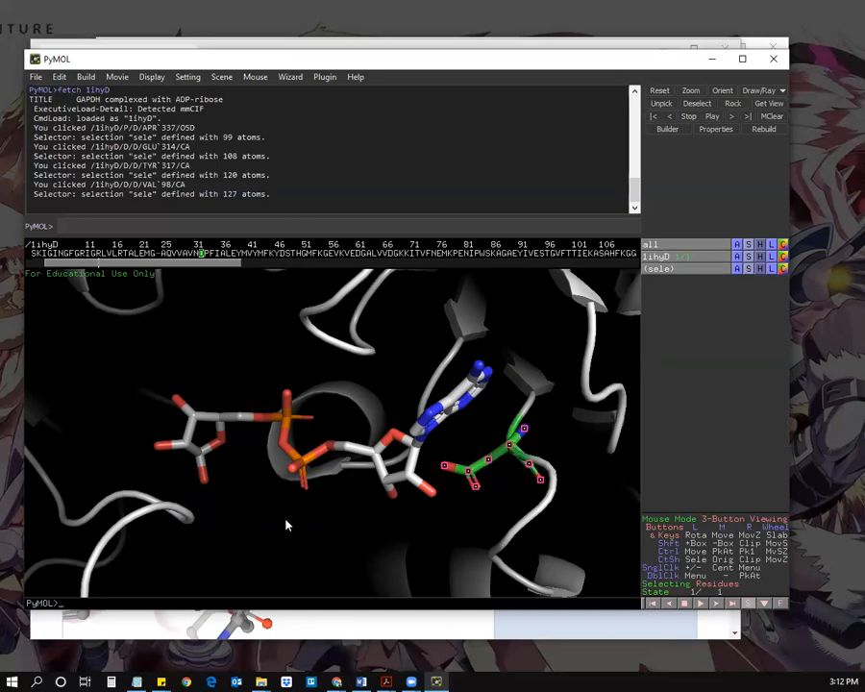
Step: Add hydrogens to the selected aspartate 32 and clear the selection
left_click_drag(288, 519, 279, 516)
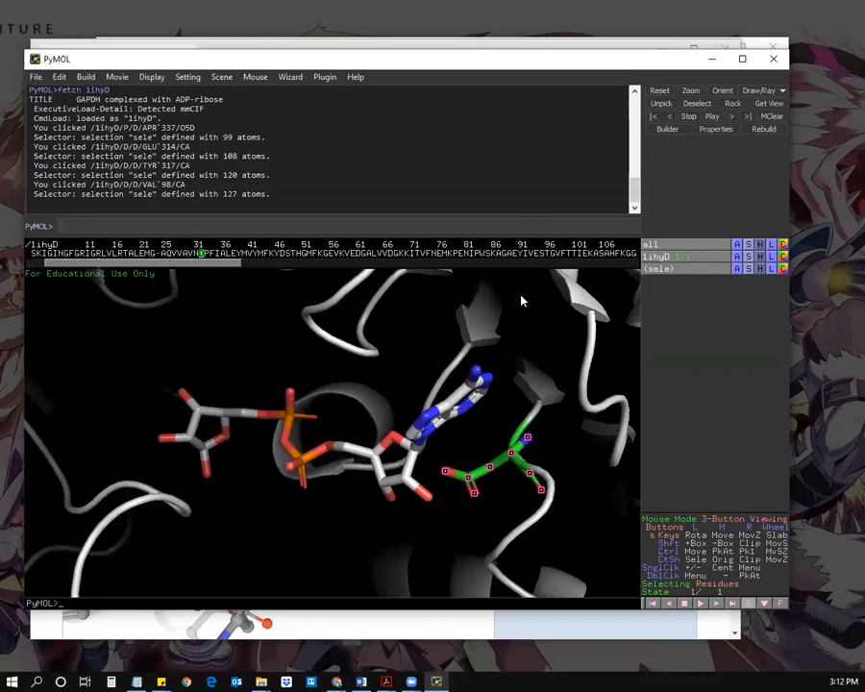
left_click_drag(370, 497, 202, 550)
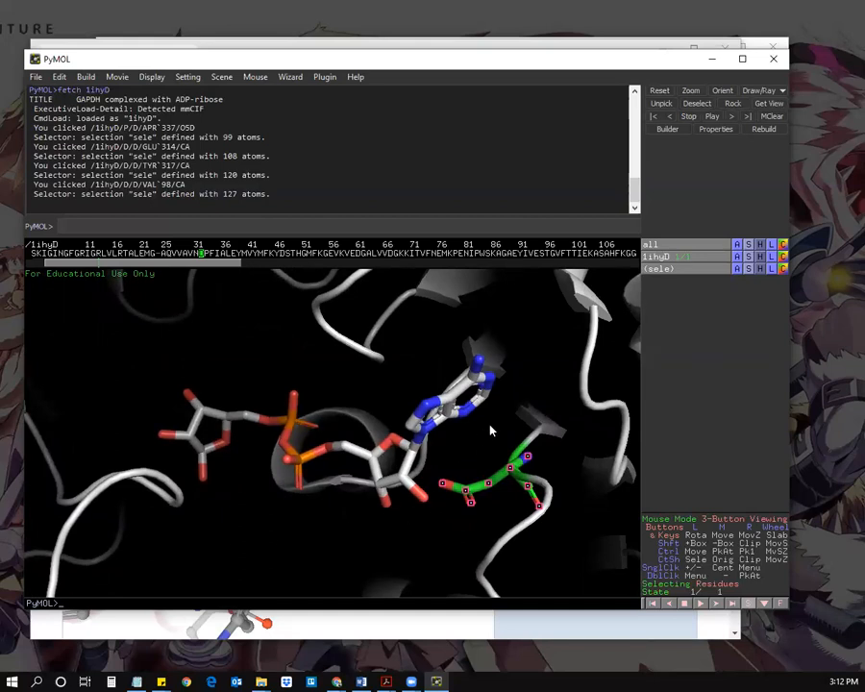
left_click_drag(495, 439, 472, 425)
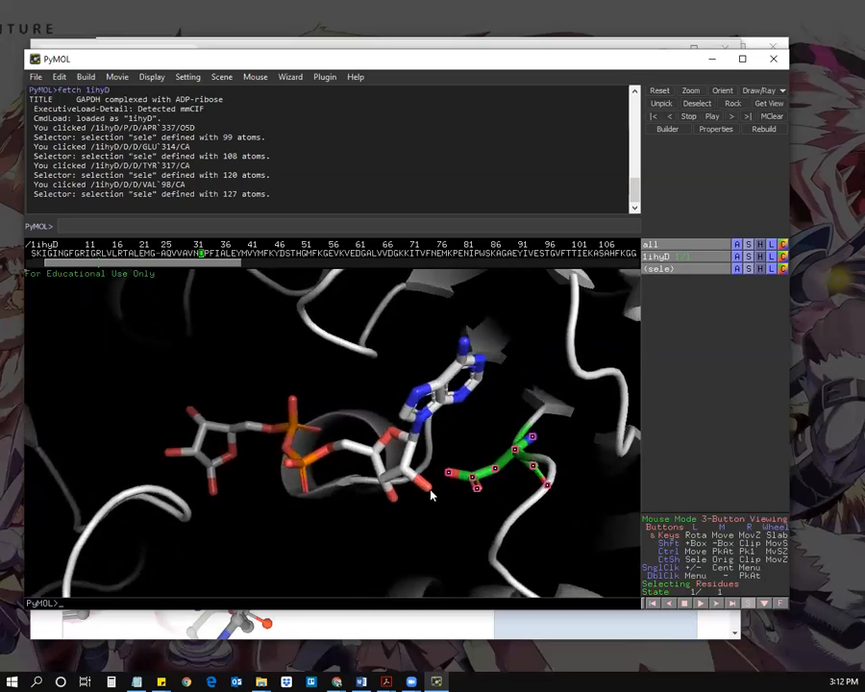
mouse_move(285, 541)
left_mouse_down()
mouse_move(282, 519)
mouse_move(277, 531)
left_mouse_up()
left_click_drag(452, 511, 300, 465)
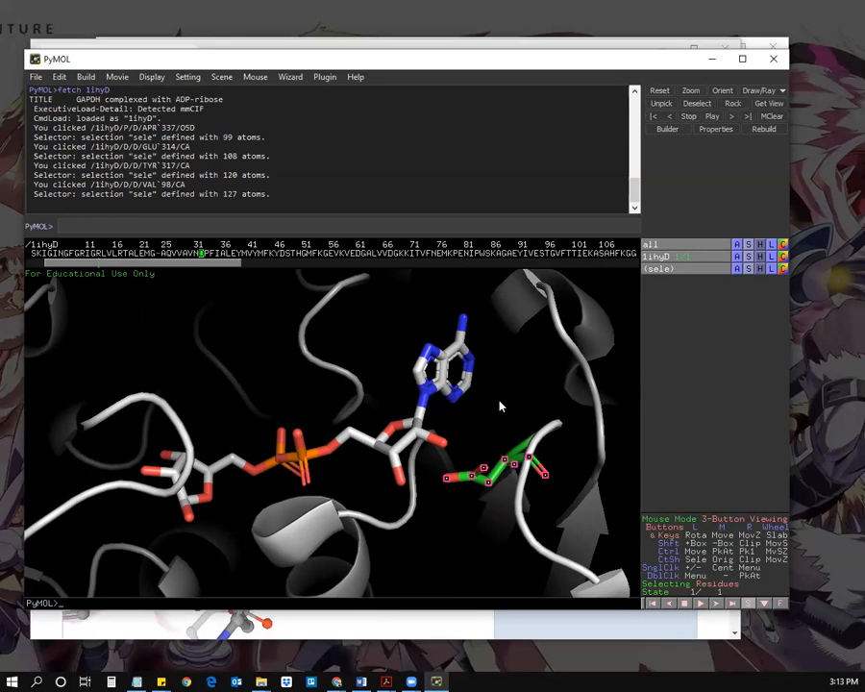
left_click_drag(487, 453, 424, 501)
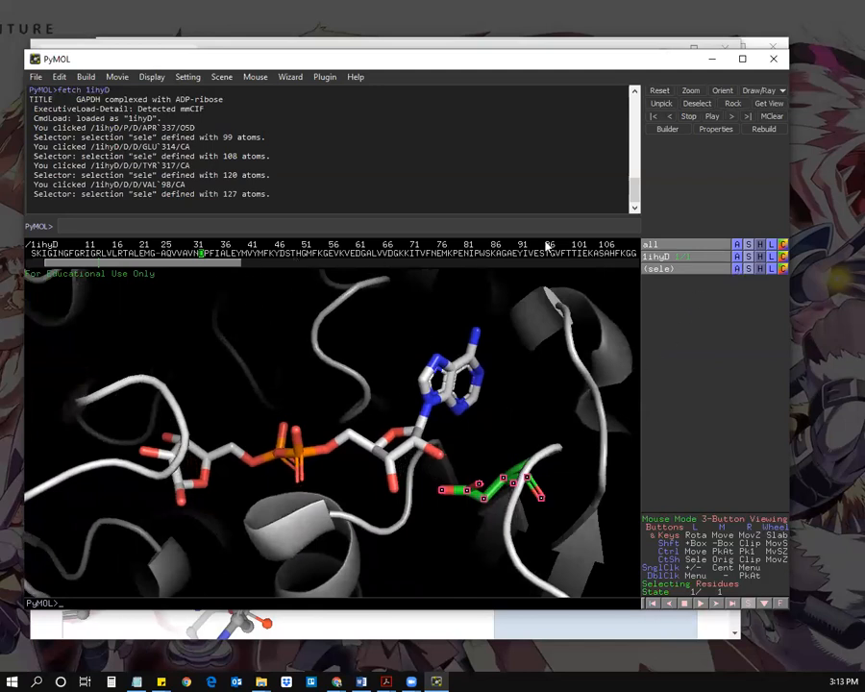
left_click(736, 270)
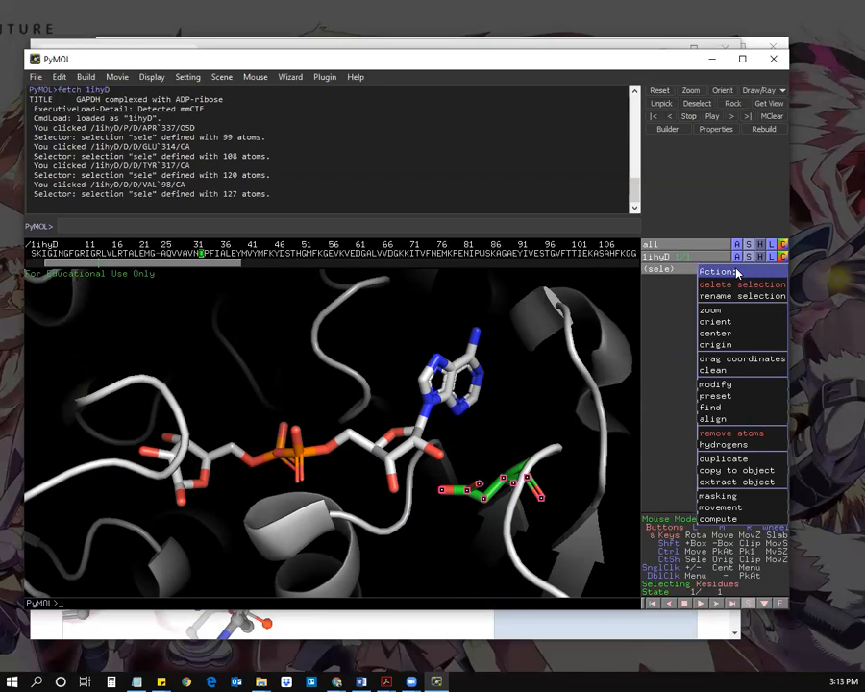
mouse_move(723, 445)
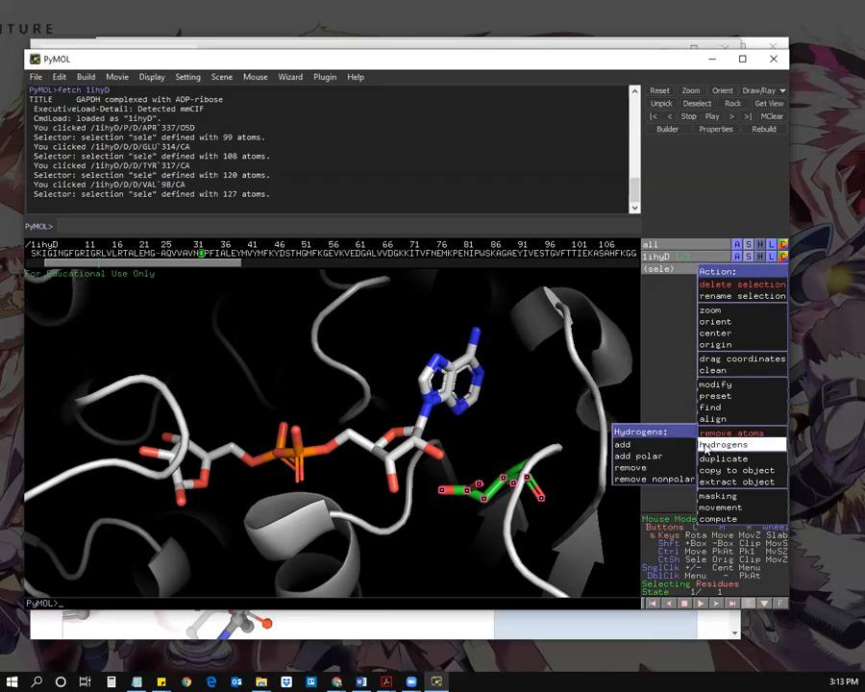
left_click(619, 446)
left_click_drag(367, 515, 289, 495)
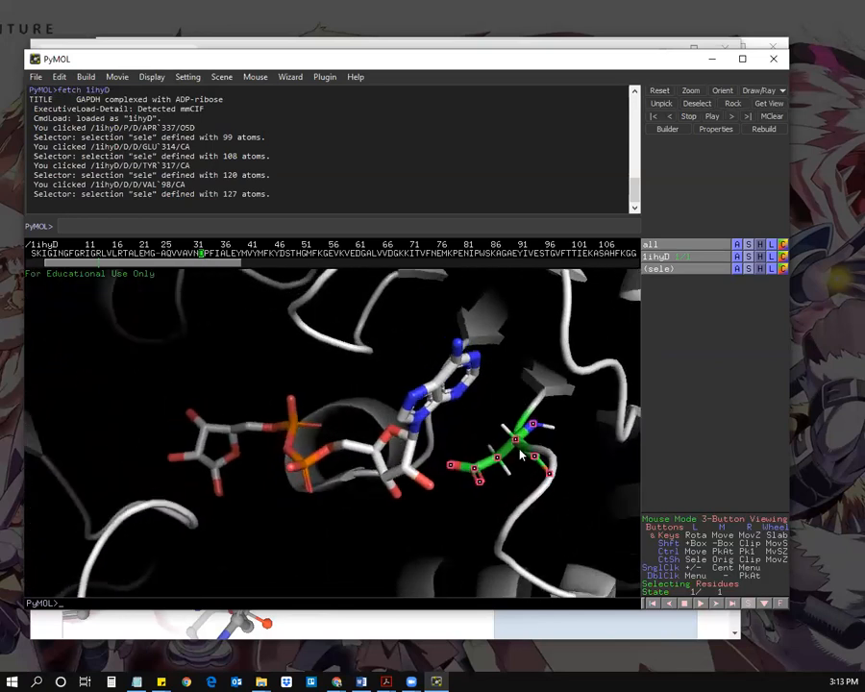
right_click_drag(502, 434, 501, 456)
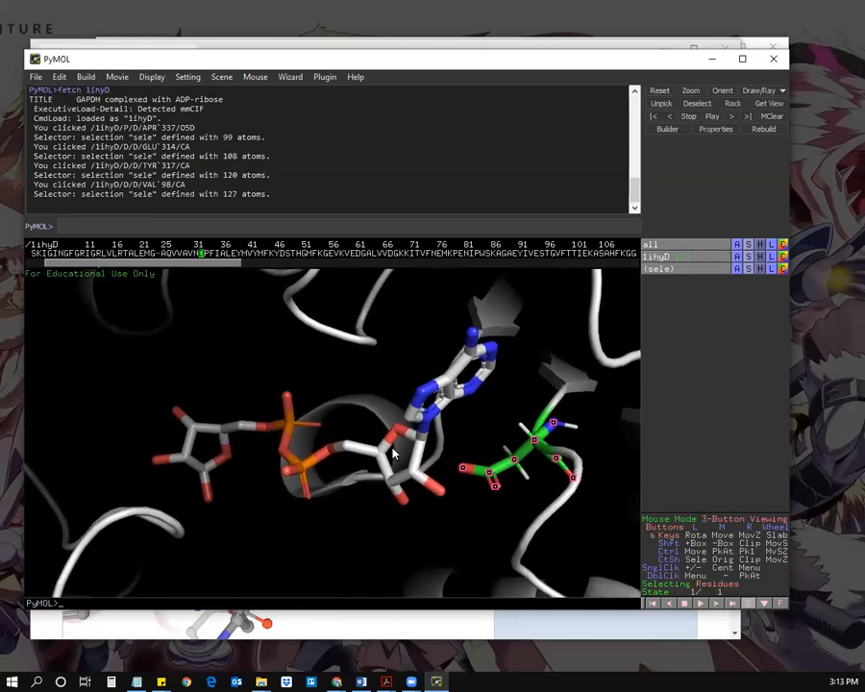
left_click(336, 314)
Step: Select the APR 337 ligand at the end of the sequence and add hydrogens to it
left_click_drag(228, 267, 633, 268)
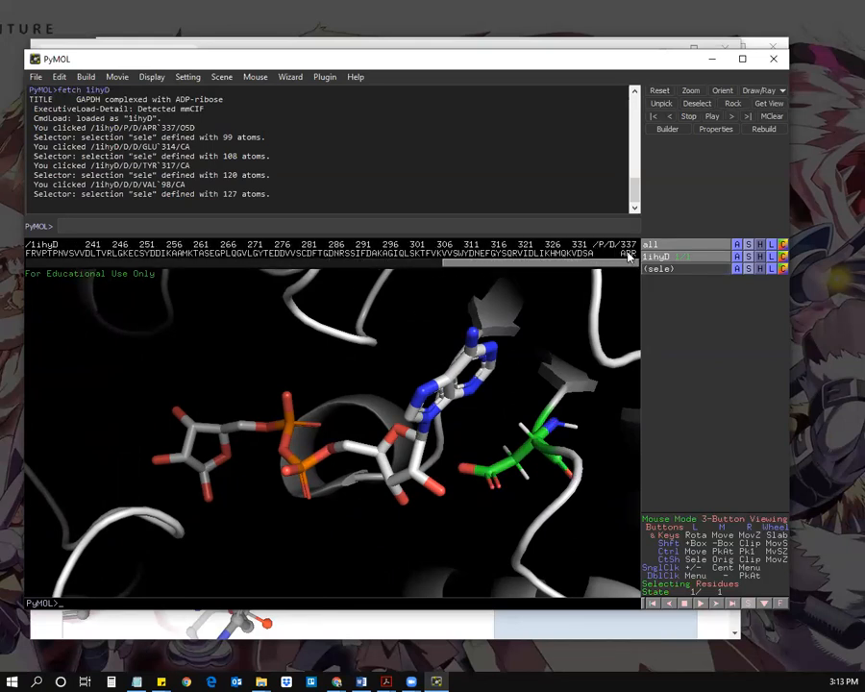
left_click(628, 254)
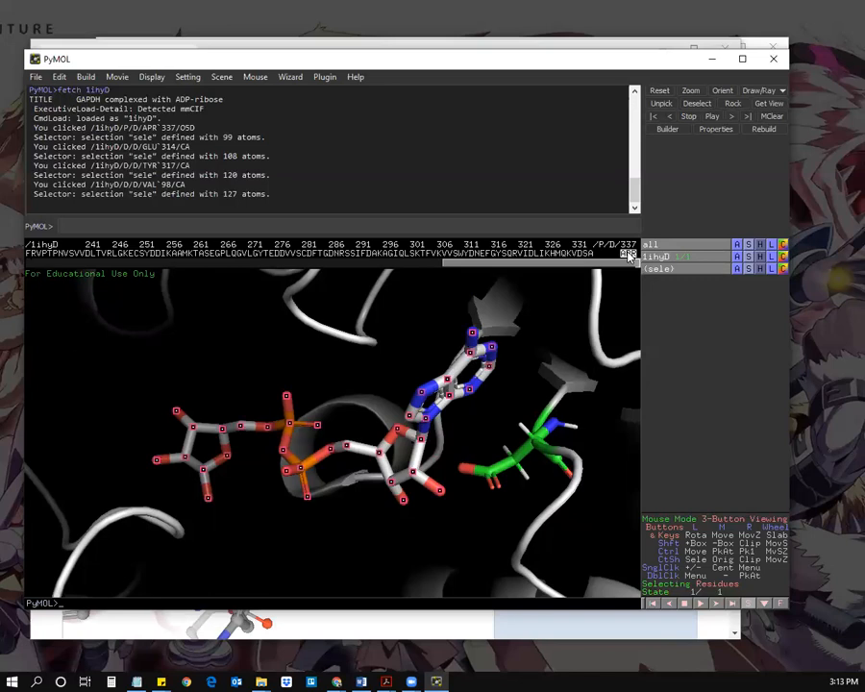
left_click(738, 271)
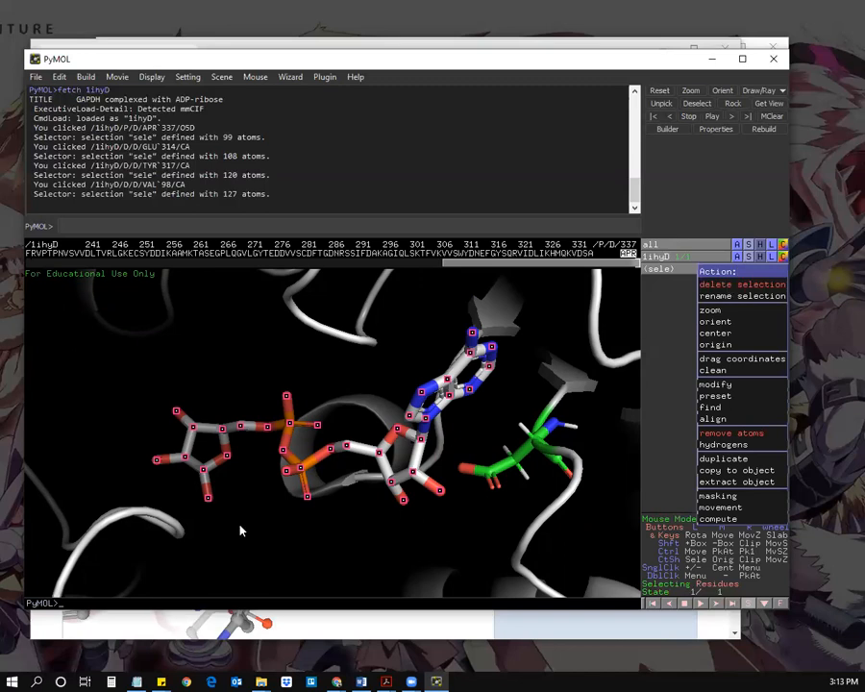
mouse_move(737, 446)
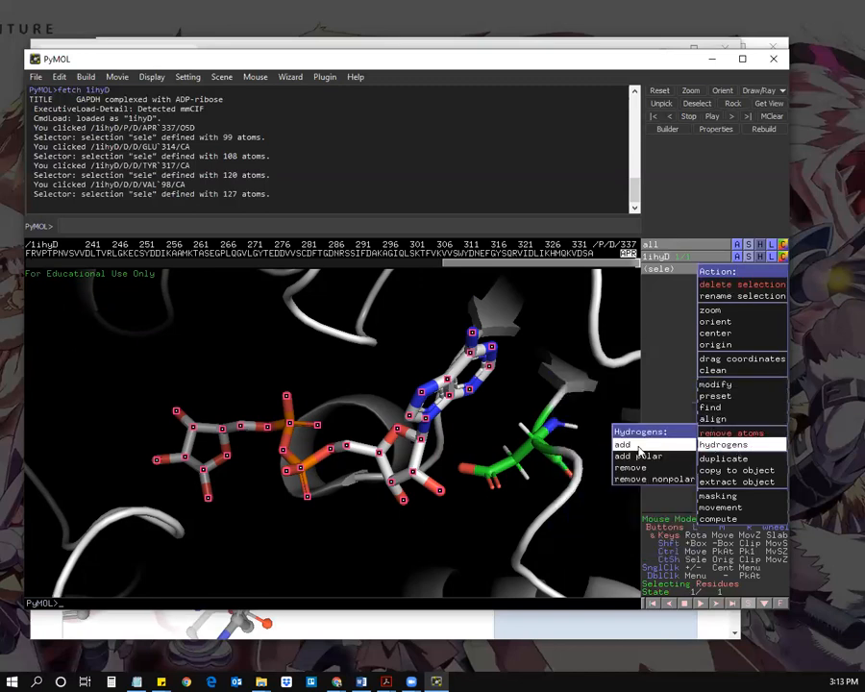
left_click(638, 448)
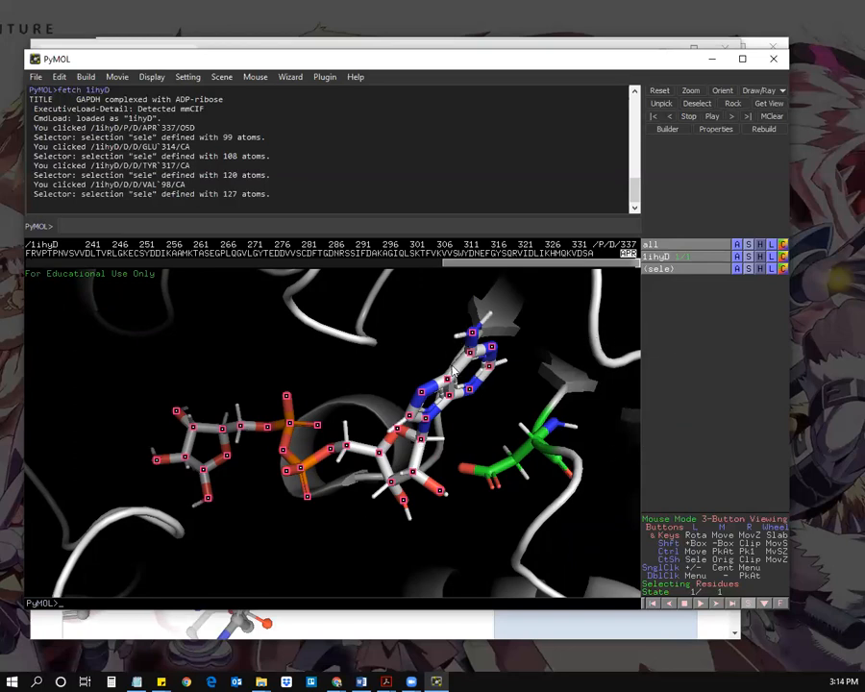
Step: Color the selected APR 337 ligand by element with green carbons
left_click(784, 270)
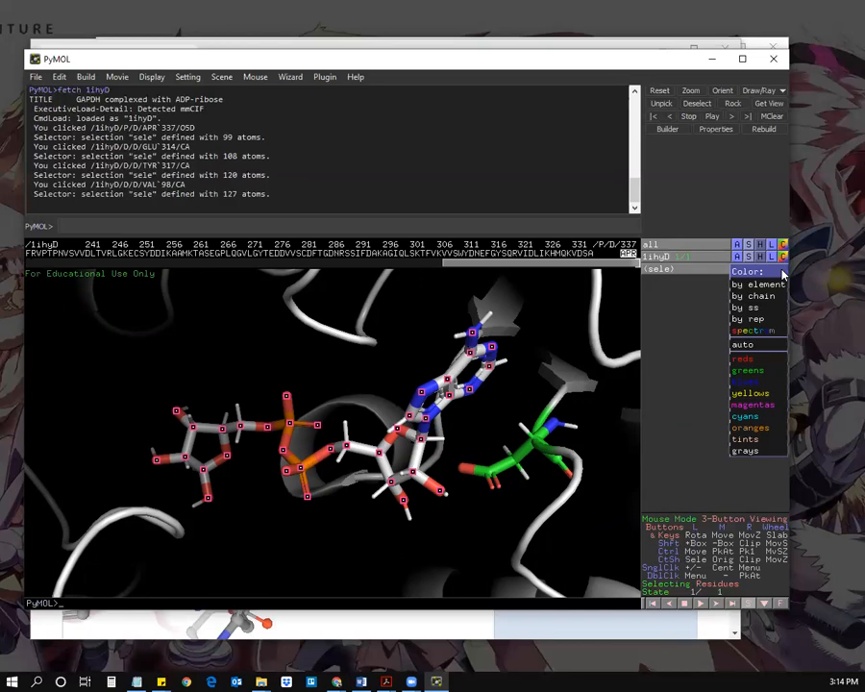
mouse_move(781, 284)
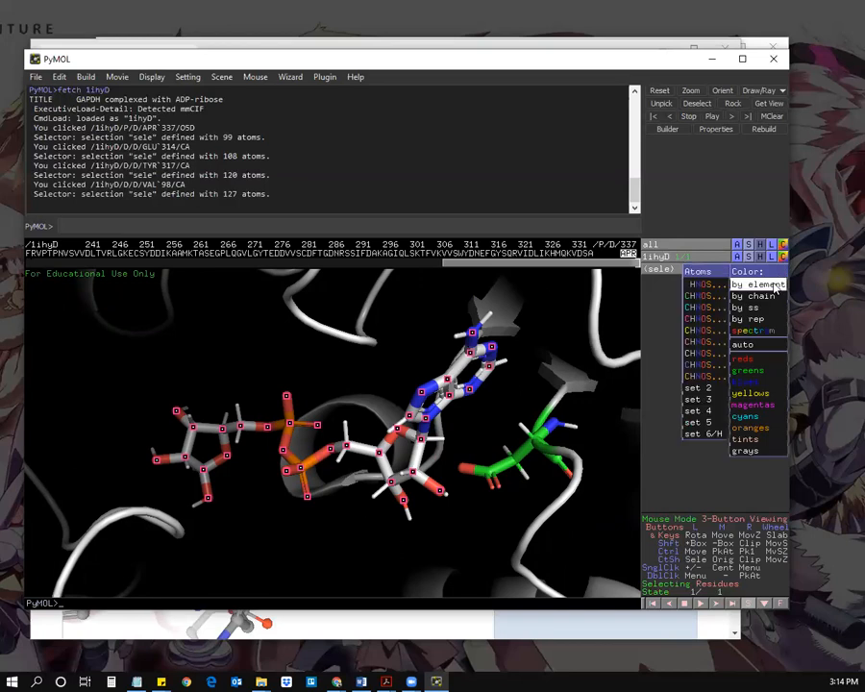
left_click(696, 297)
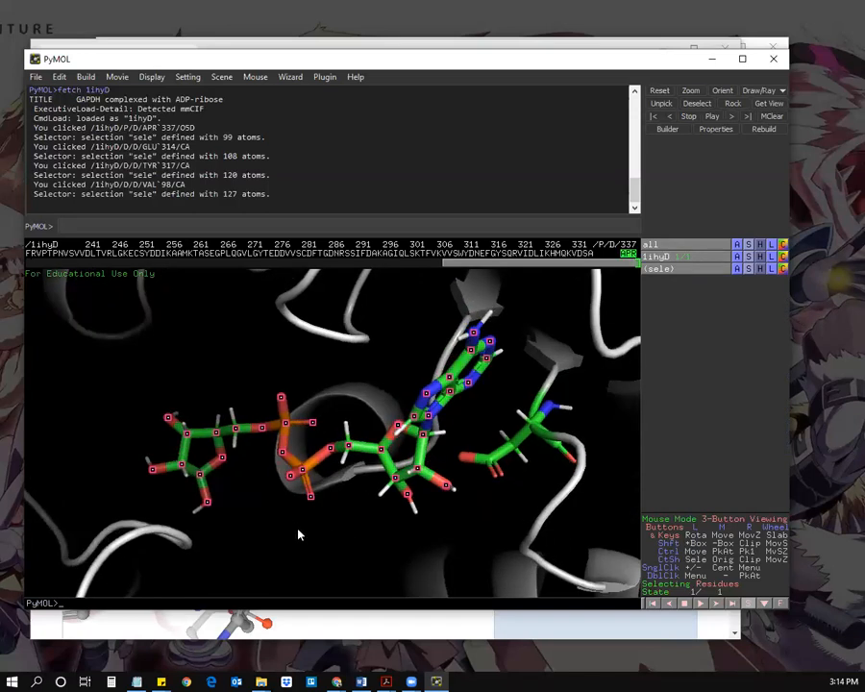
Step: Examine from several angles how the APR 337 ligand faces aspartate 32, and clear the ligand selection
left_click_drag(471, 452, 471, 390)
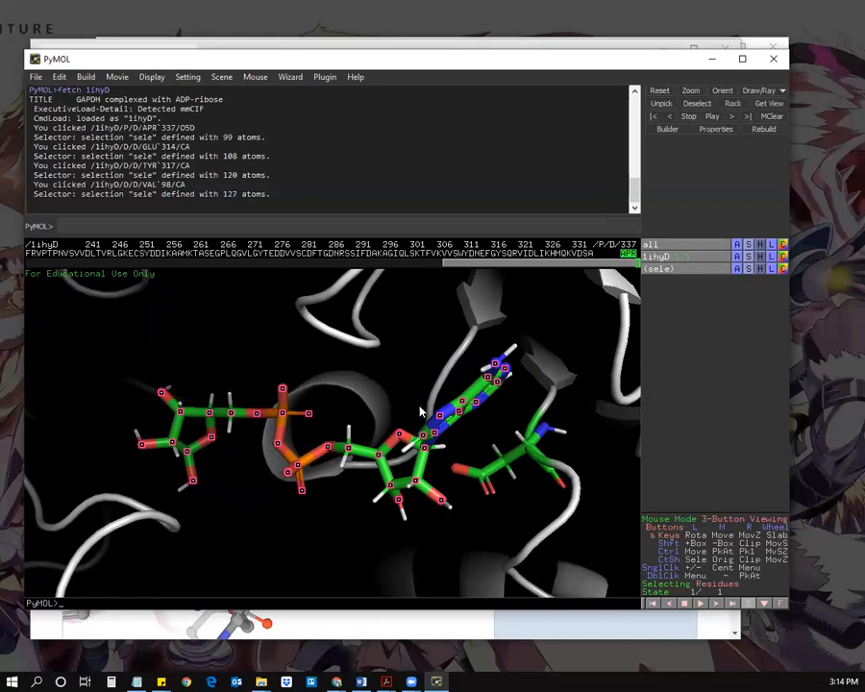
left_click_drag(488, 521, 256, 510)
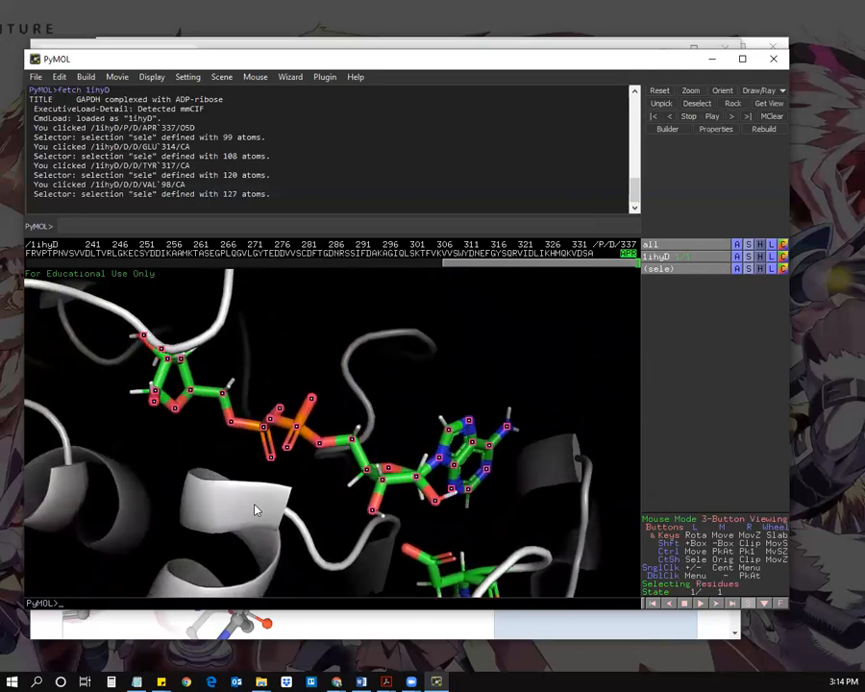
left_click_drag(515, 505, 290, 509)
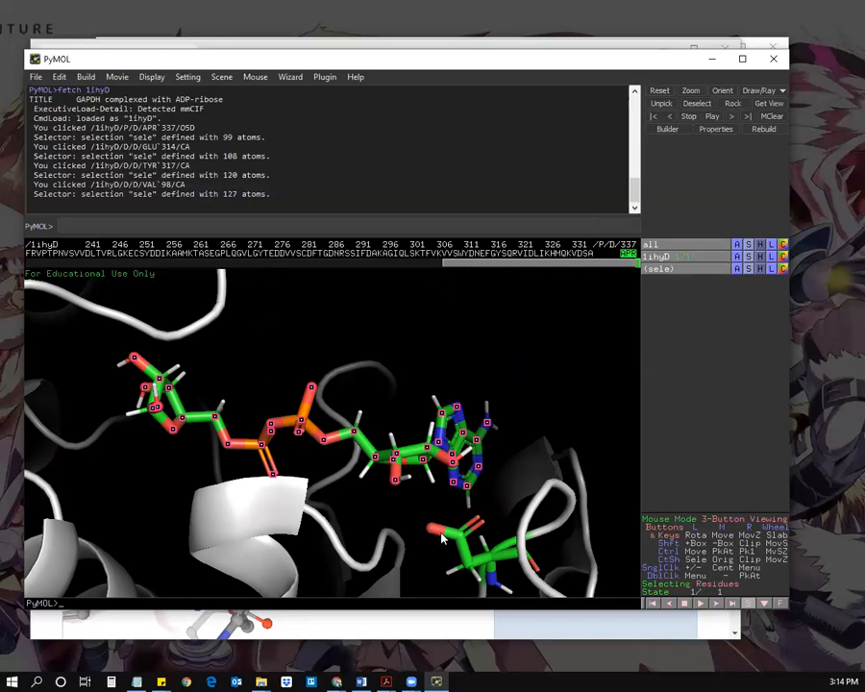
left_click_drag(309, 547, 309, 555)
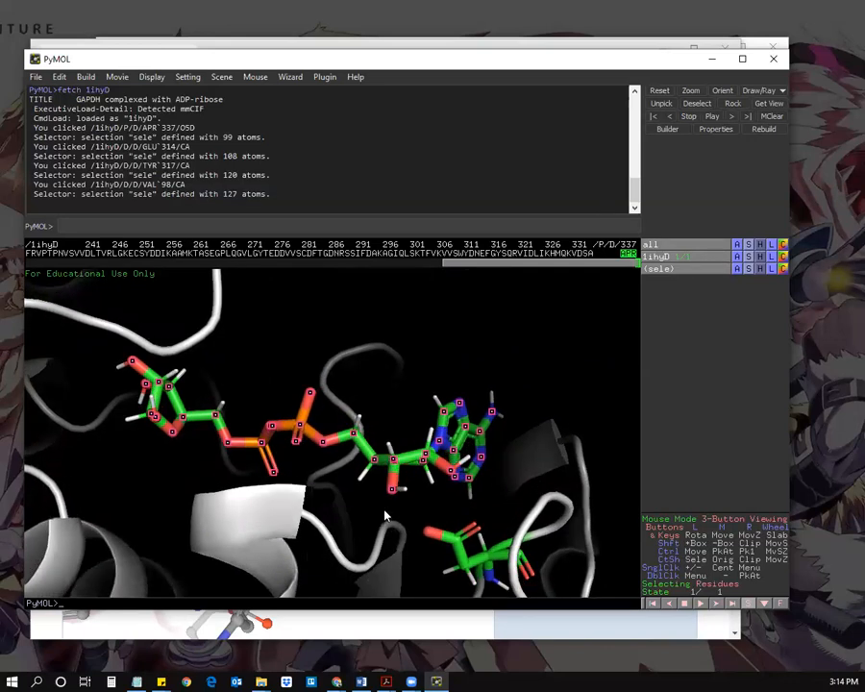
left_click_drag(385, 516, 404, 525)
left_click_drag(466, 517, 419, 462)
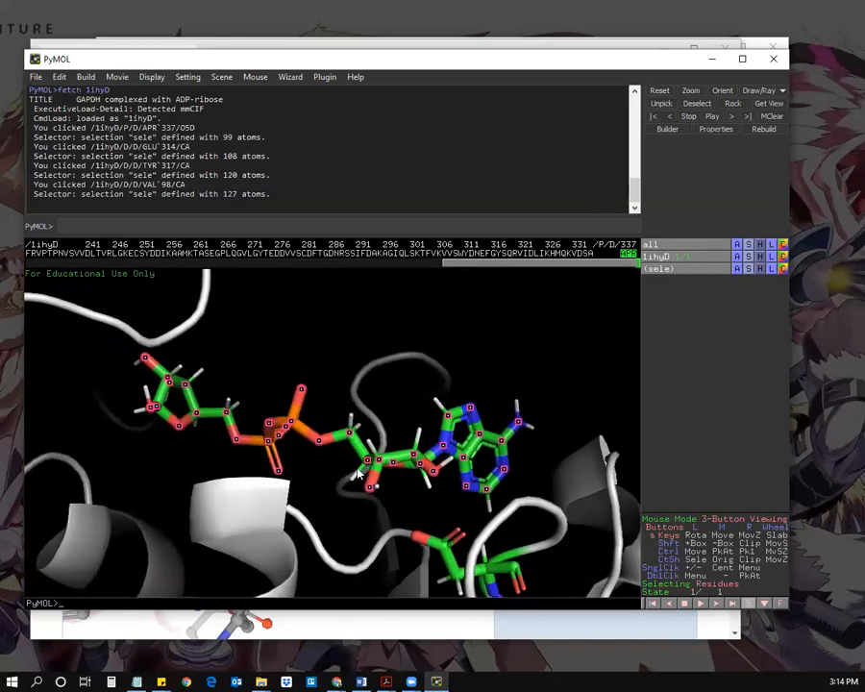
left_click_drag(357, 473, 419, 469)
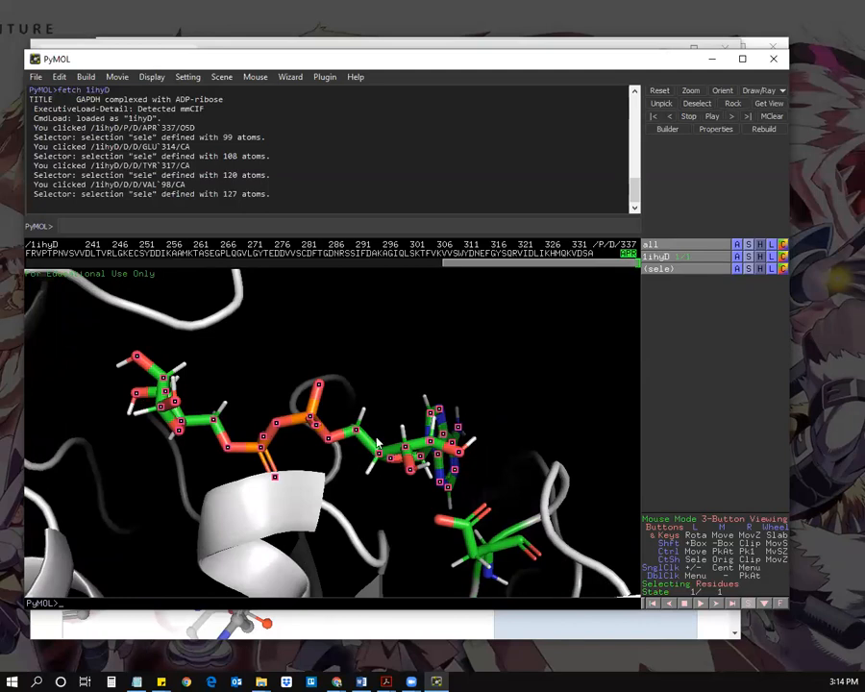
left_click_drag(412, 528, 296, 529)
left_click(346, 510)
mouse_move(346, 509)
left_mouse_down()
mouse_move(342, 527)
mouse_move(340, 517)
left_mouse_up()
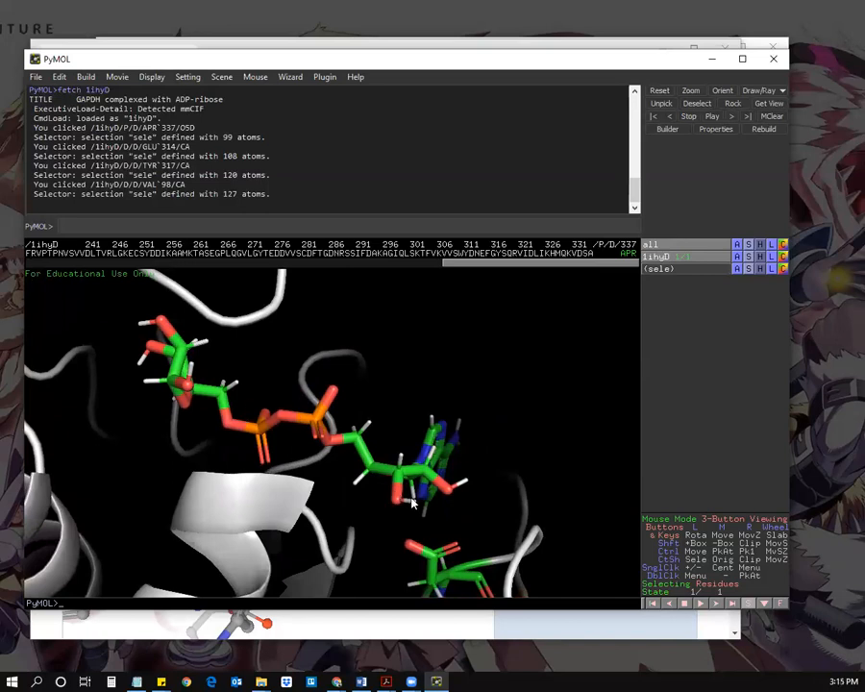
left_click_drag(368, 524, 295, 542)
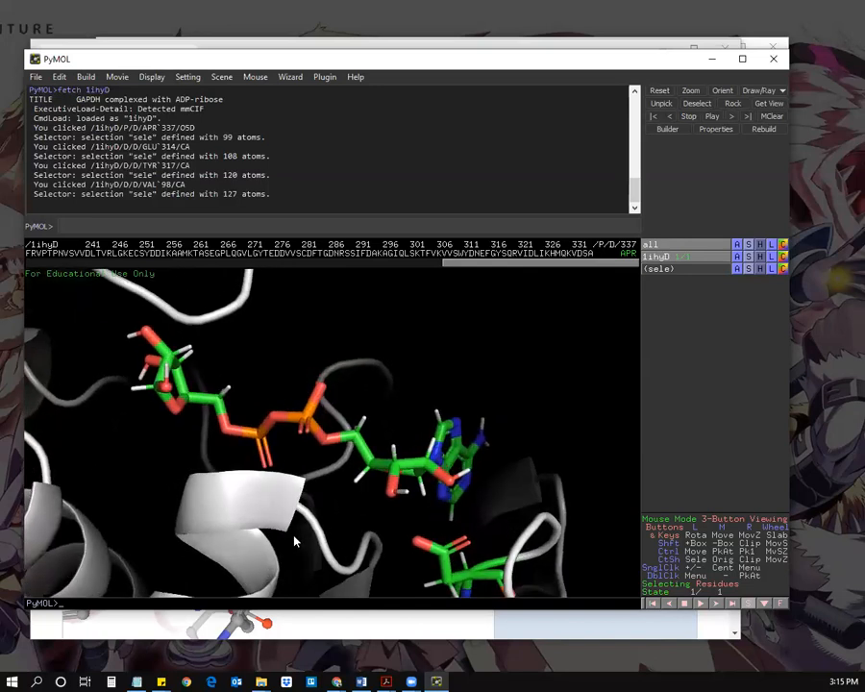
Step: Measure the distance from hydroxyl hydrogen H05 of APR 337 to oxygen OD2 of ASP 32 with the Measurement wizard
left_click(288, 79)
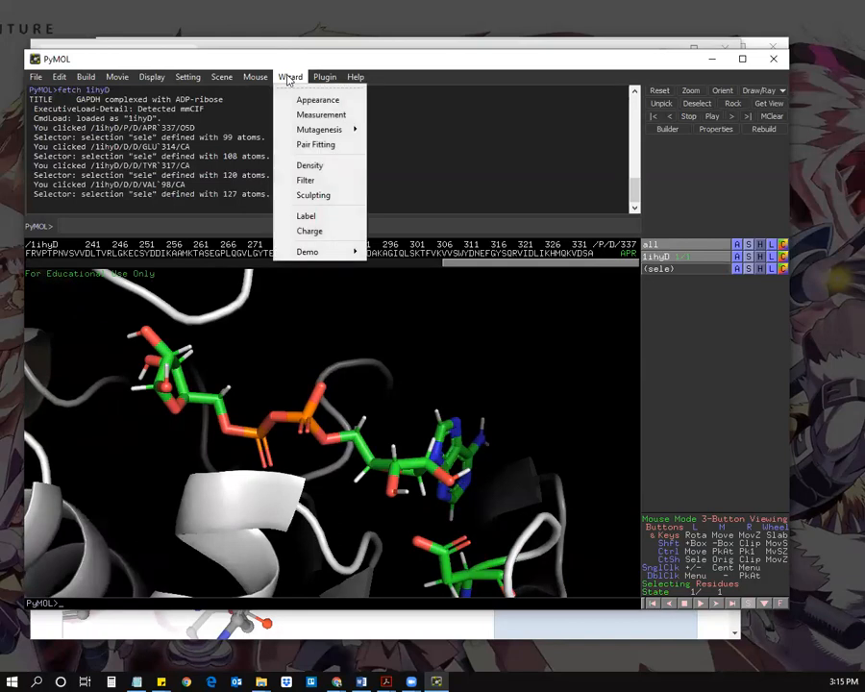
left_click(317, 116)
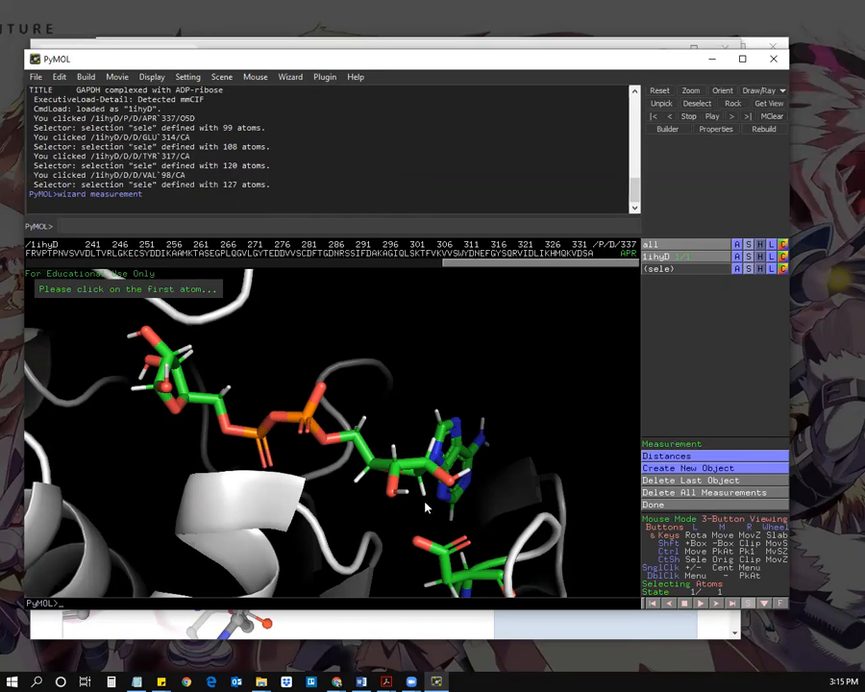
right_click_drag(422, 504, 408, 557)
left_click_drag(372, 524, 329, 544)
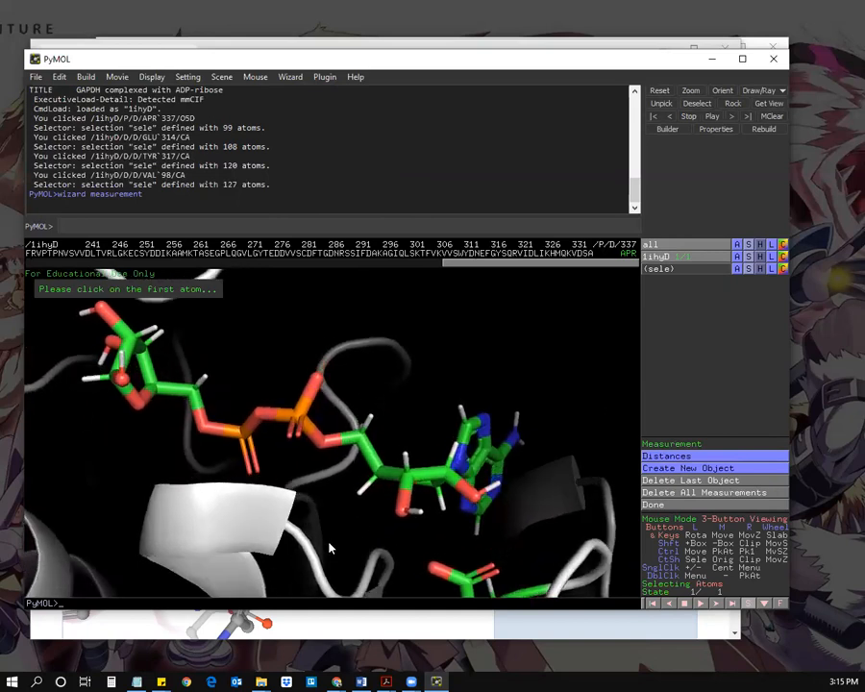
left_click(420, 515)
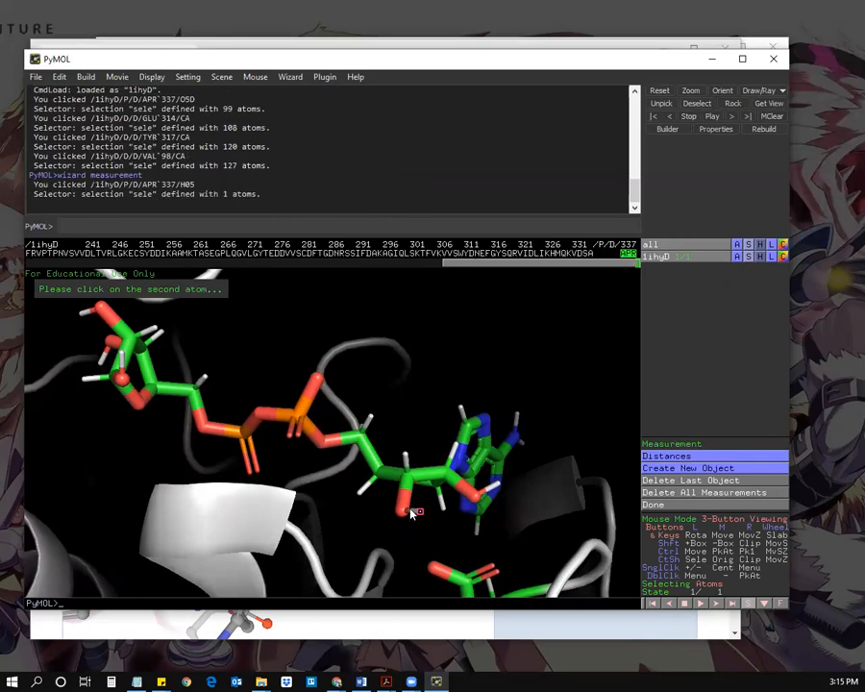
left_click(432, 572)
left_click_drag(363, 550, 369, 530)
left_click_drag(478, 536, 362, 517)
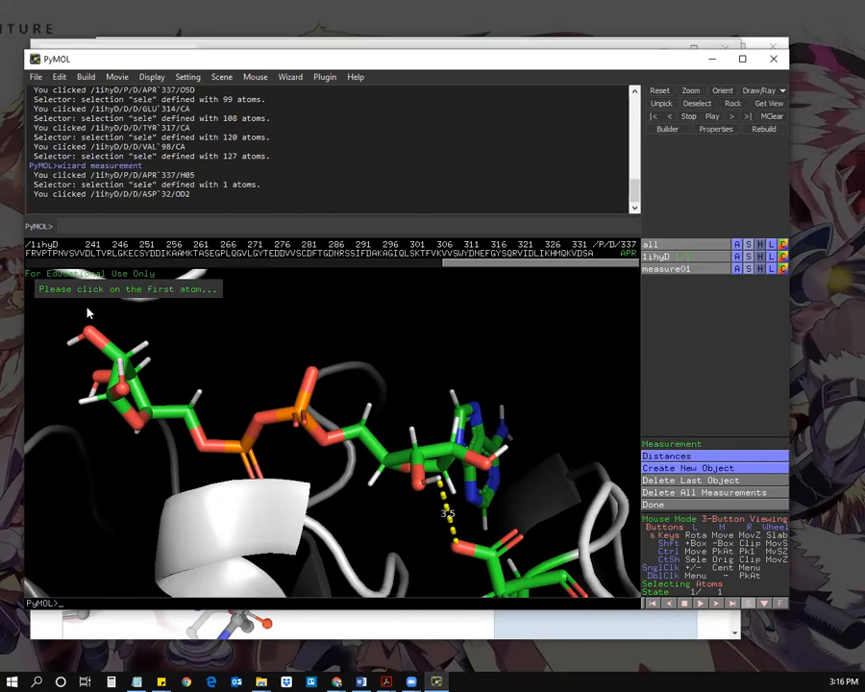
Step: Measure distances between APR 337 atom pairs H12–O1A, H17–H01, H03–H04, H21–H10 and H20–H07
left_click(145, 342)
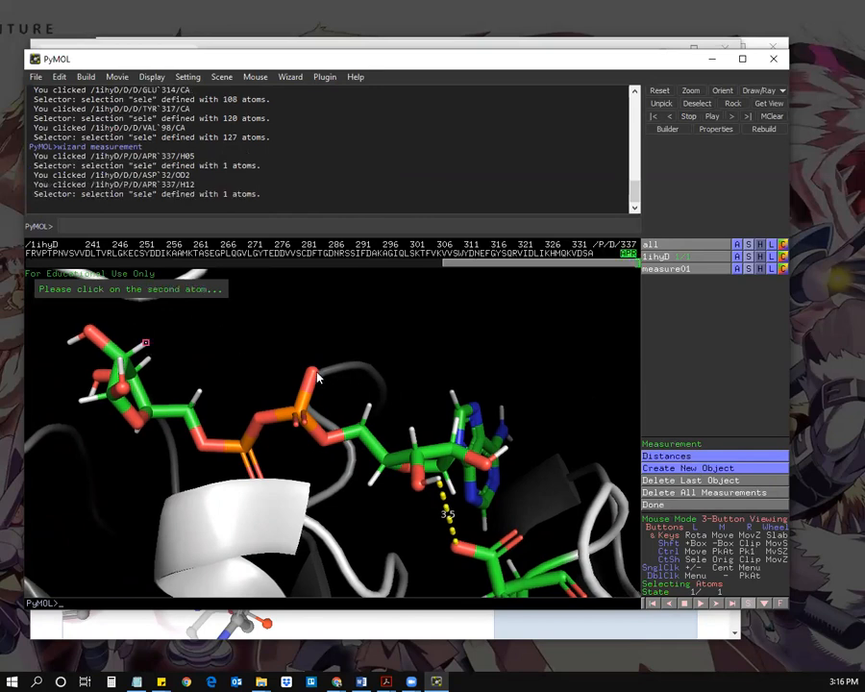
left_click(310, 371)
left_click(199, 392)
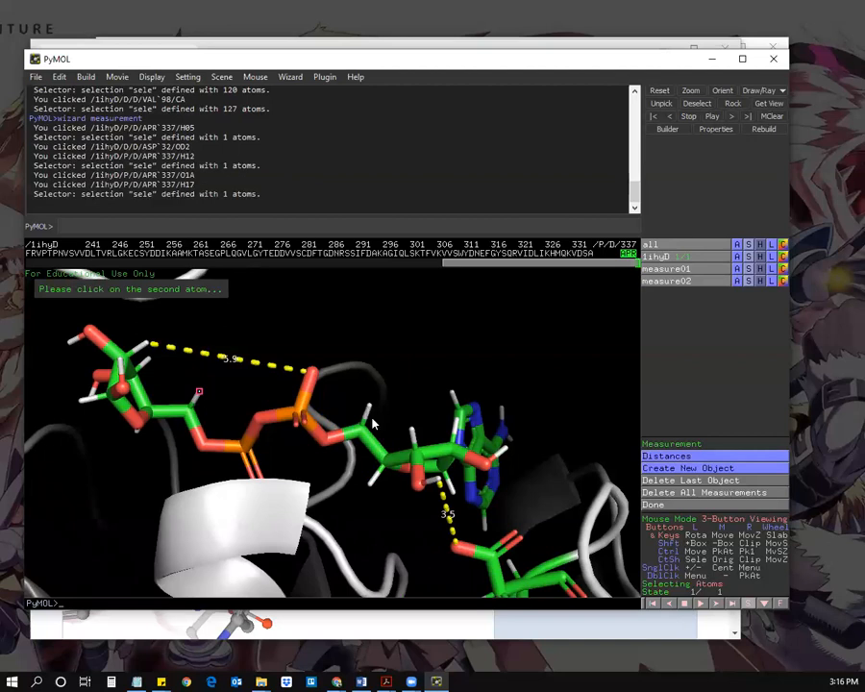
left_click(367, 404)
left_click(370, 483)
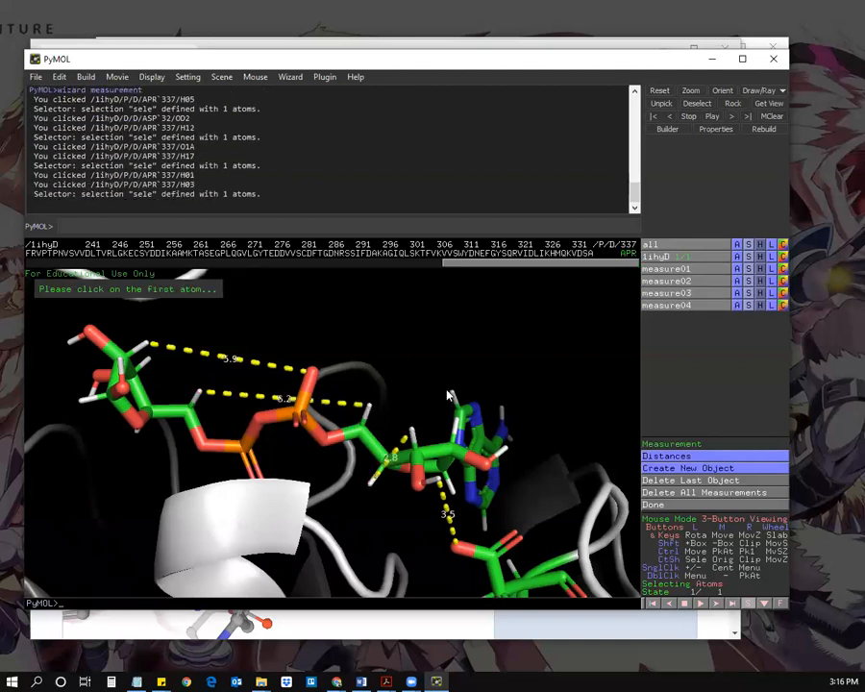
left_click(410, 435)
left_click(452, 392)
left_click(120, 361)
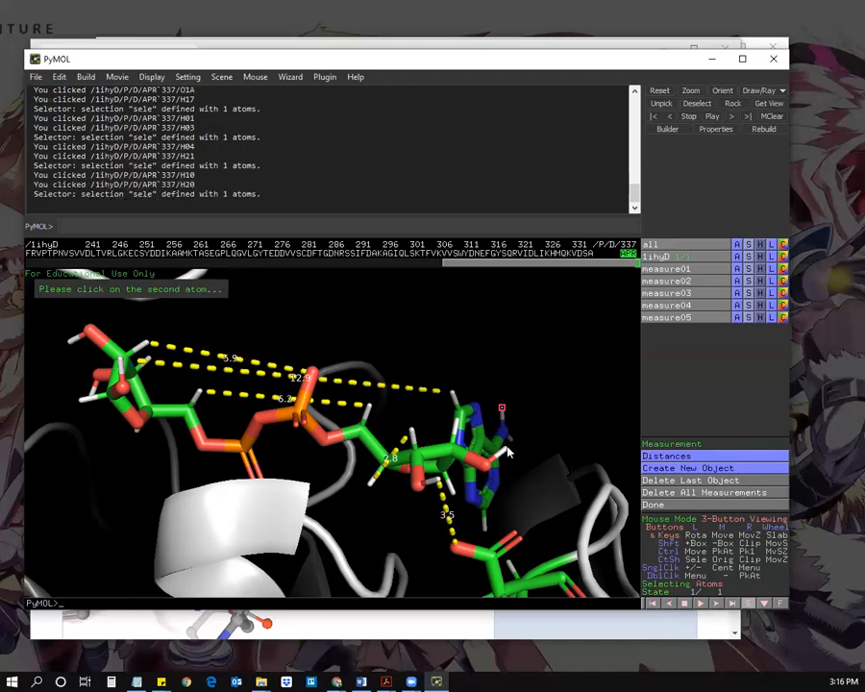
left_click(507, 447)
left_click_drag(311, 440, 309, 463)
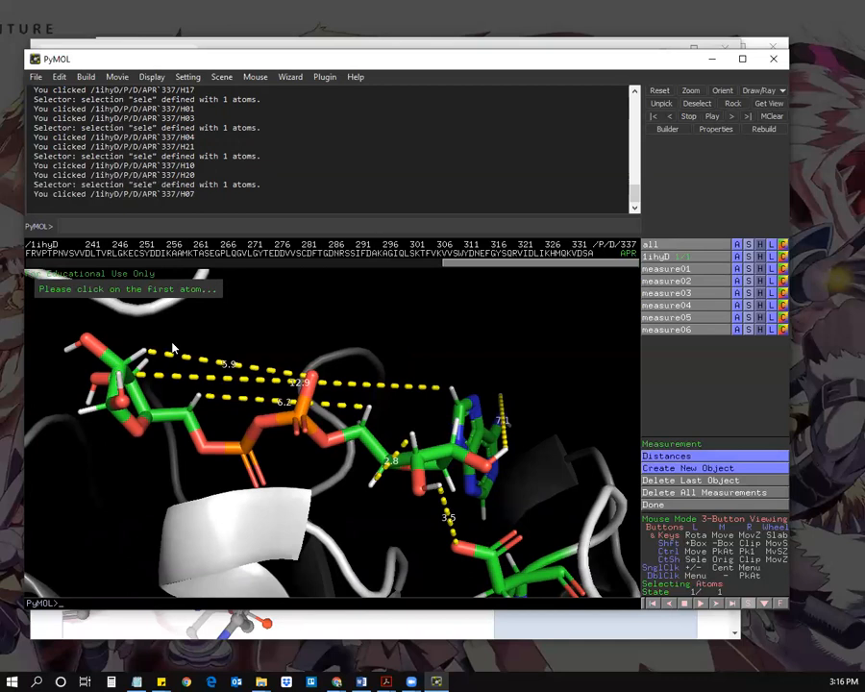
Step: Close the Measurement wizard and delete the measurement objects measure02 through measure06
left_click(660, 505)
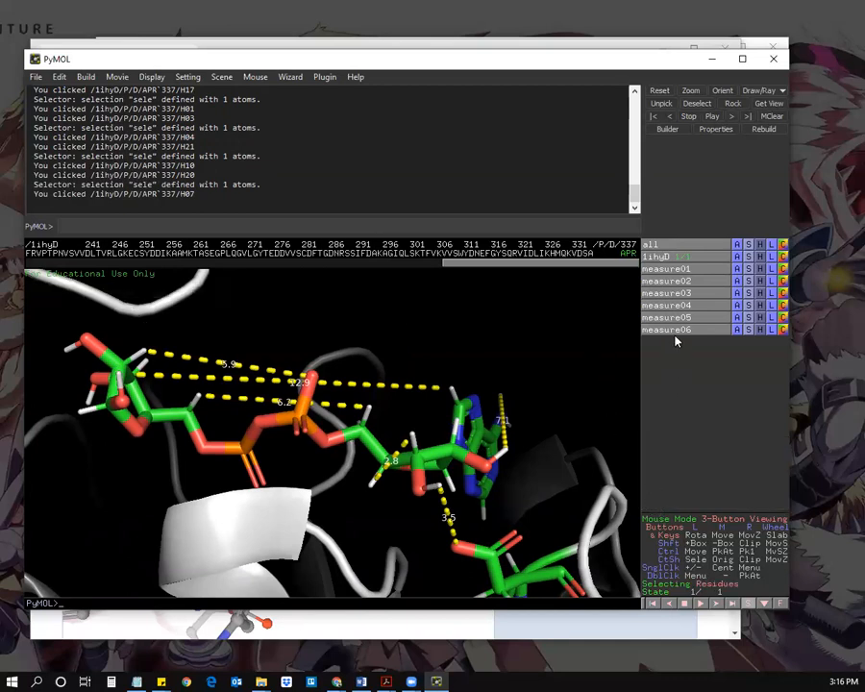
left_click(738, 284)
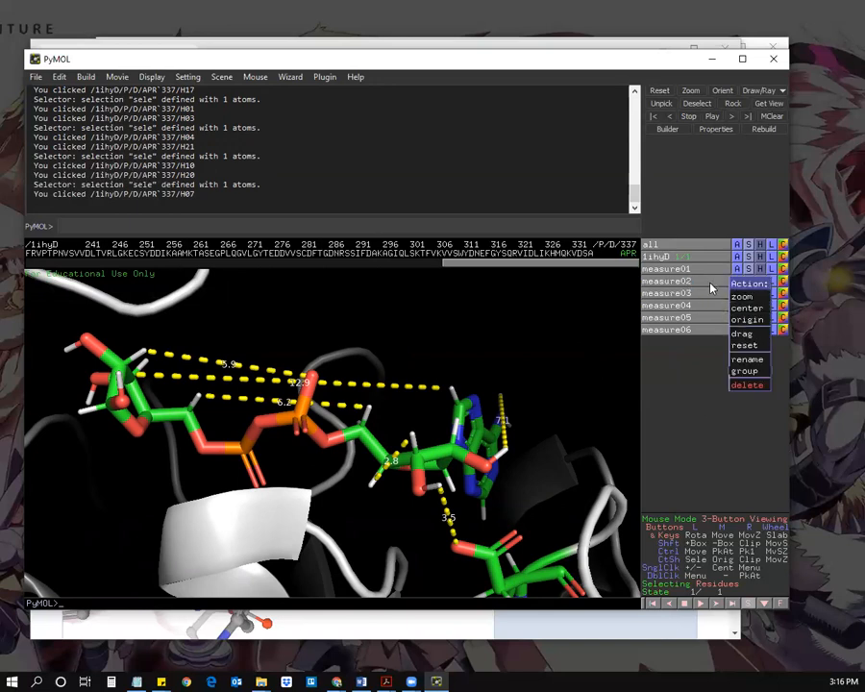
left_click(696, 330)
left_click(738, 282)
left_click(746, 383)
left_click(736, 281)
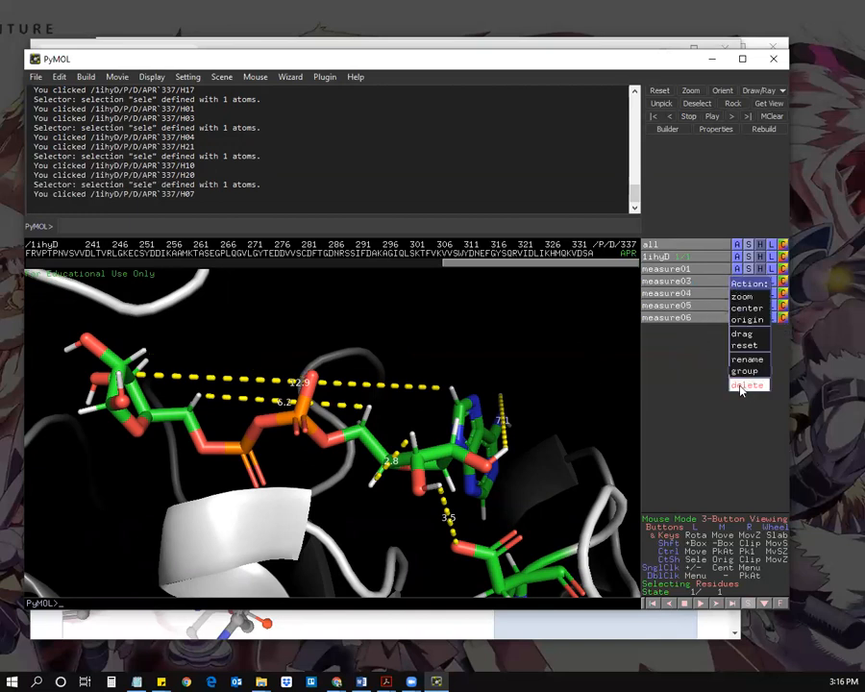
left_click(746, 381)
left_click(735, 281)
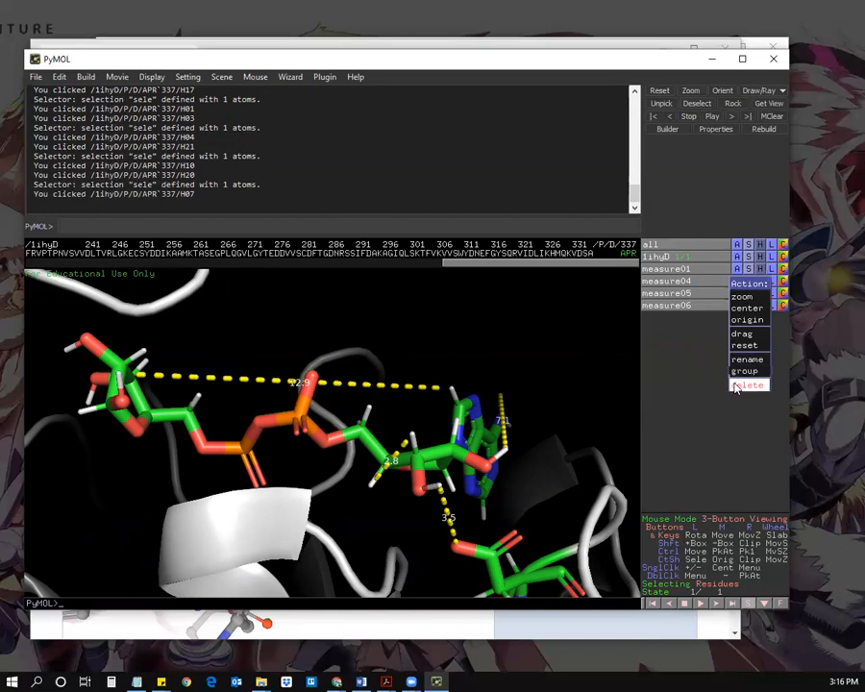
left_click(746, 382)
left_click(735, 281)
left_click(746, 382)
left_click(737, 281)
left_click(747, 384)
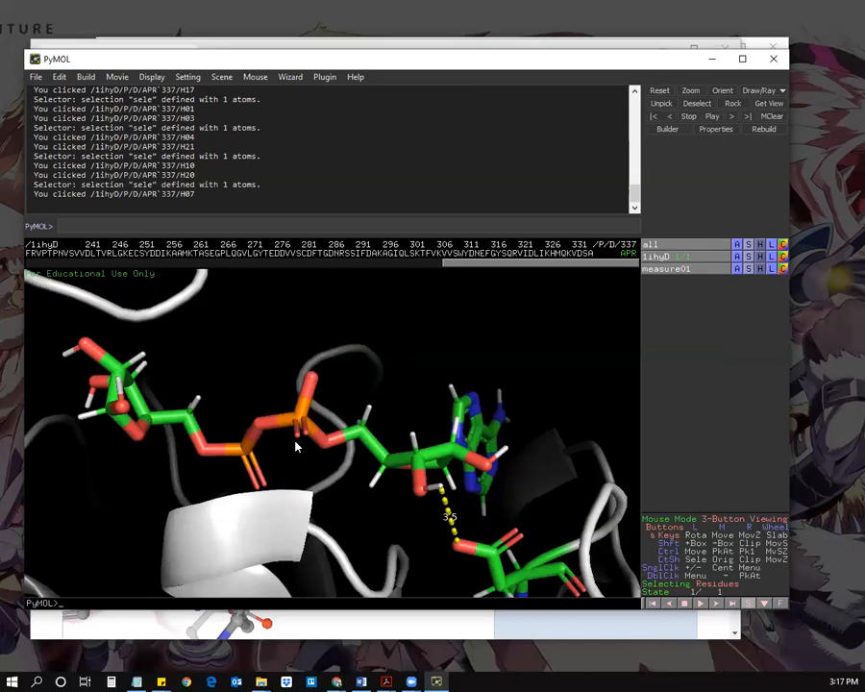
left_click_drag(234, 442, 164, 444)
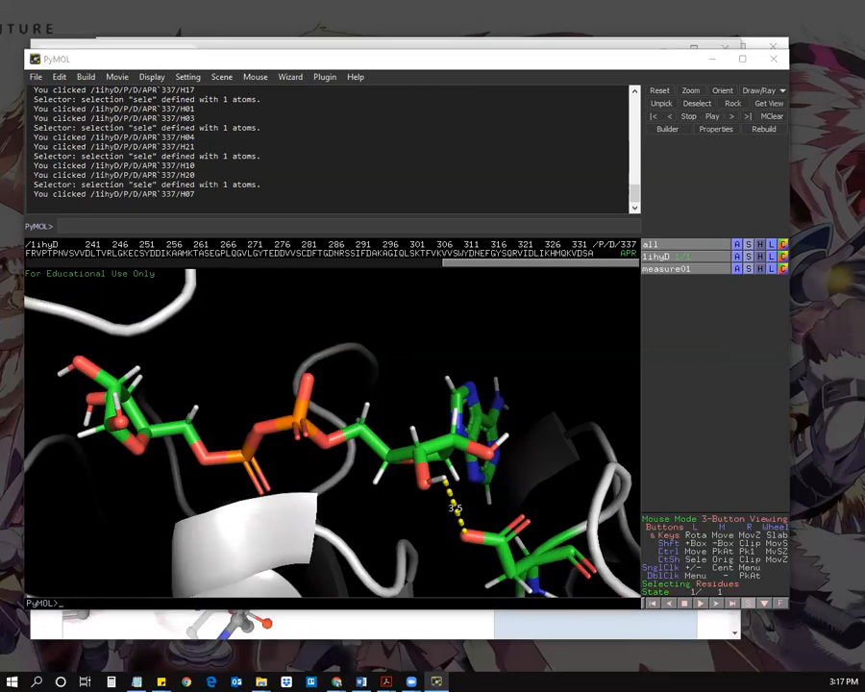
Step: Switch to the Chapter 11C write-up template in Word and read prompt 6 on changing the hydrogen bond distance by mutation
key("alt+Tab")
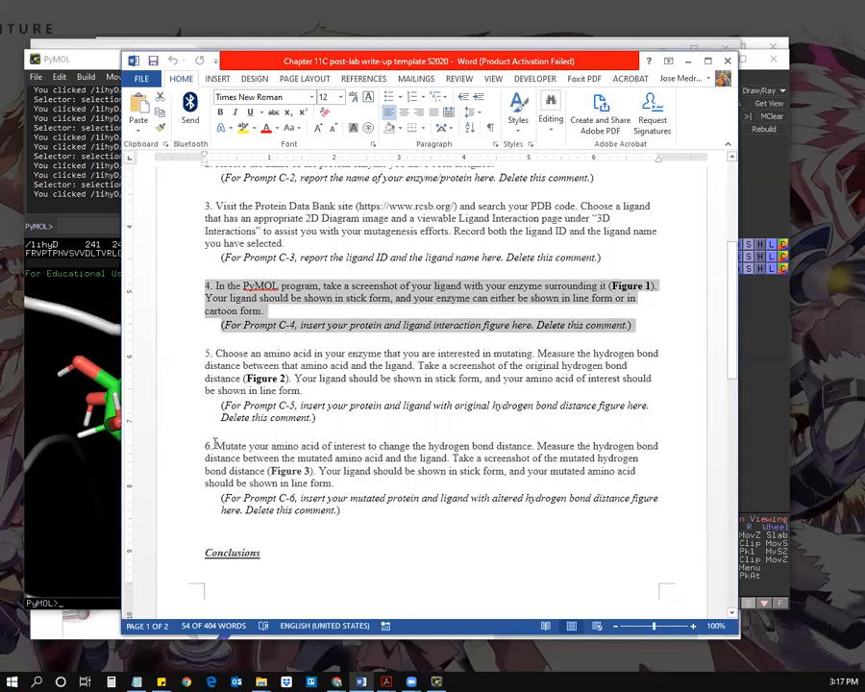
double_click(392, 447)
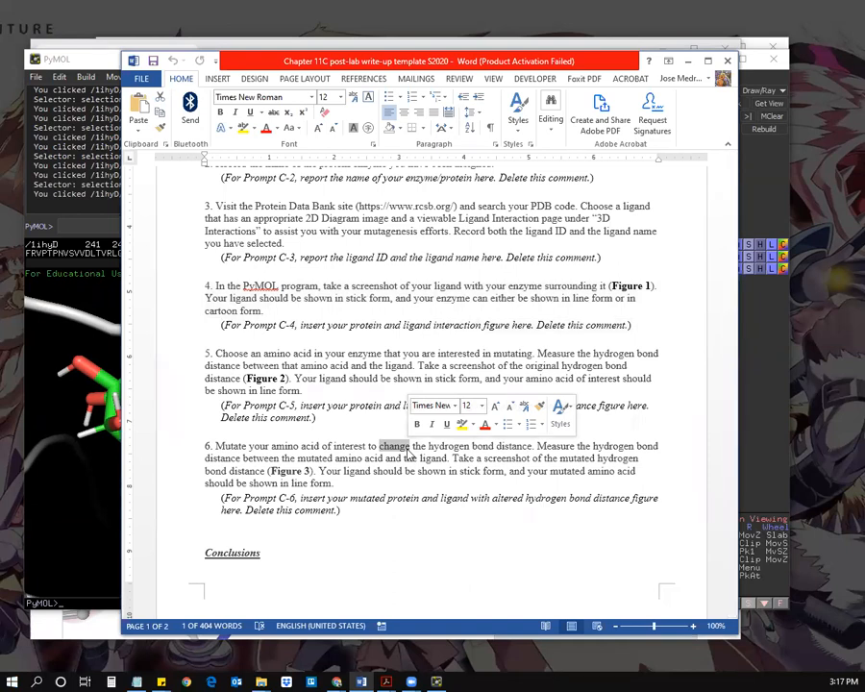
left_click(411, 446)
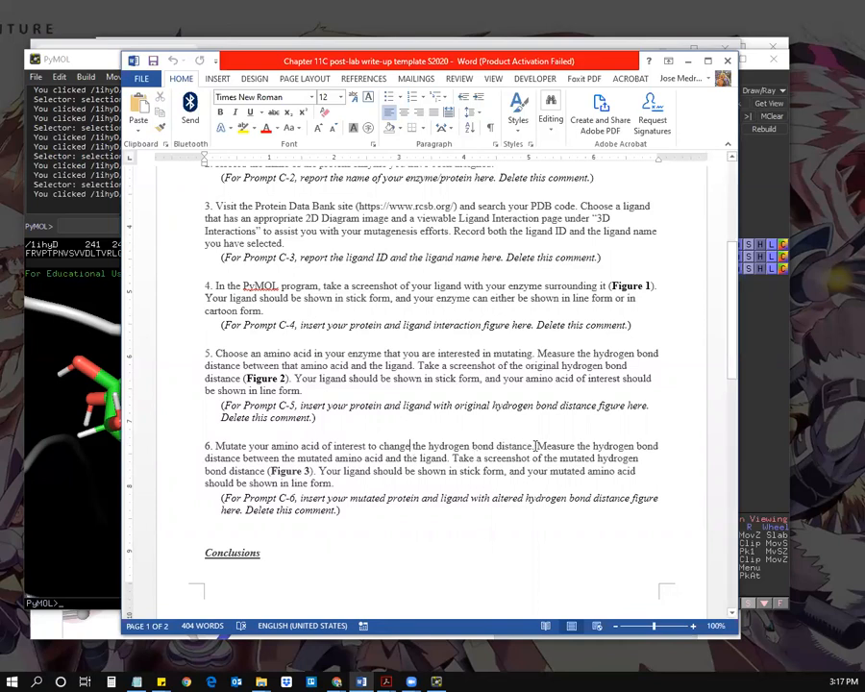
left_click_drag(383, 446, 422, 447)
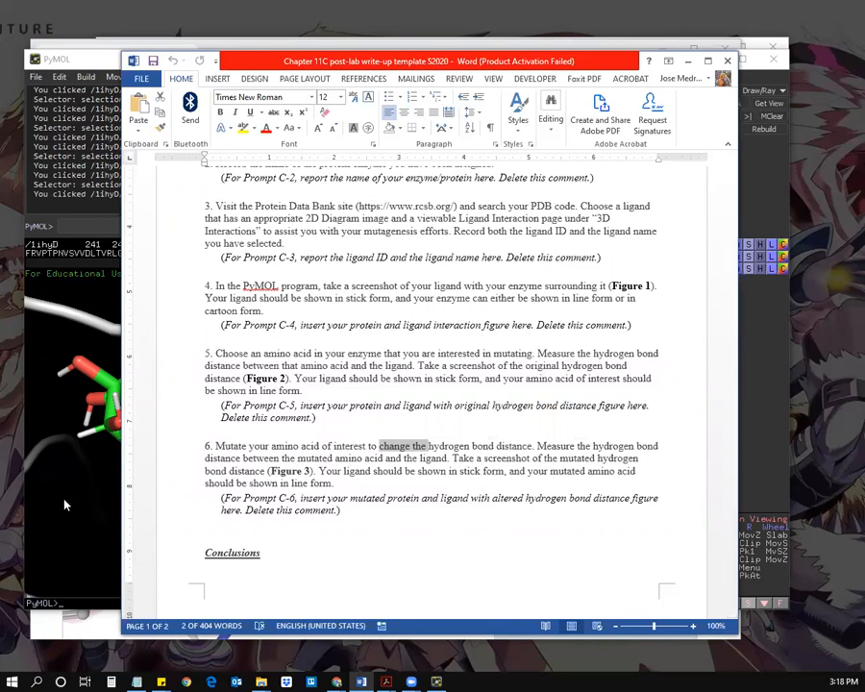
Step: Switch back to PyMOL and hide the measure01 distance between the APR ligand and ASP 32
left_click(44, 350)
left_click_drag(303, 513, 303, 535)
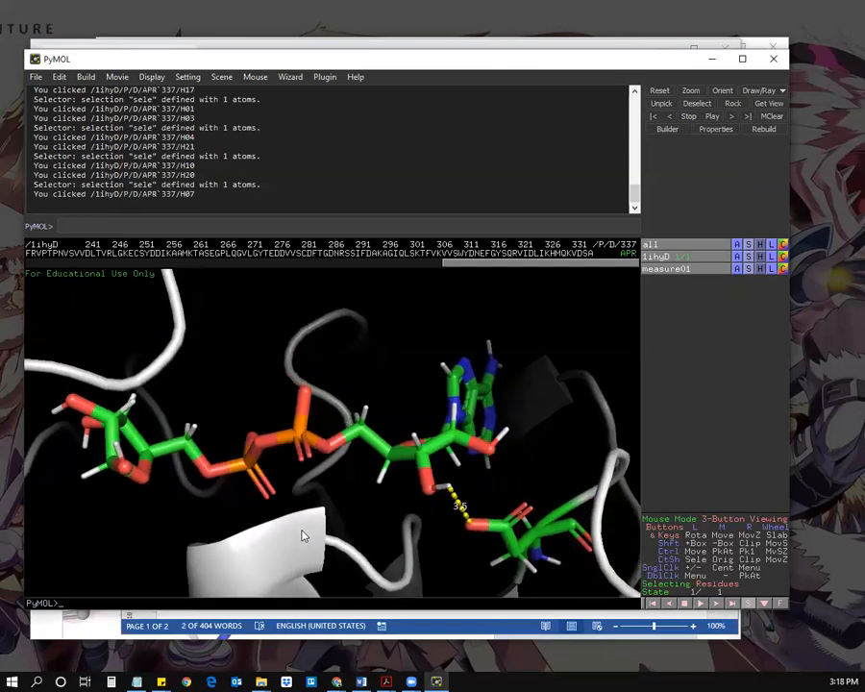
left_click_drag(475, 527, 517, 526)
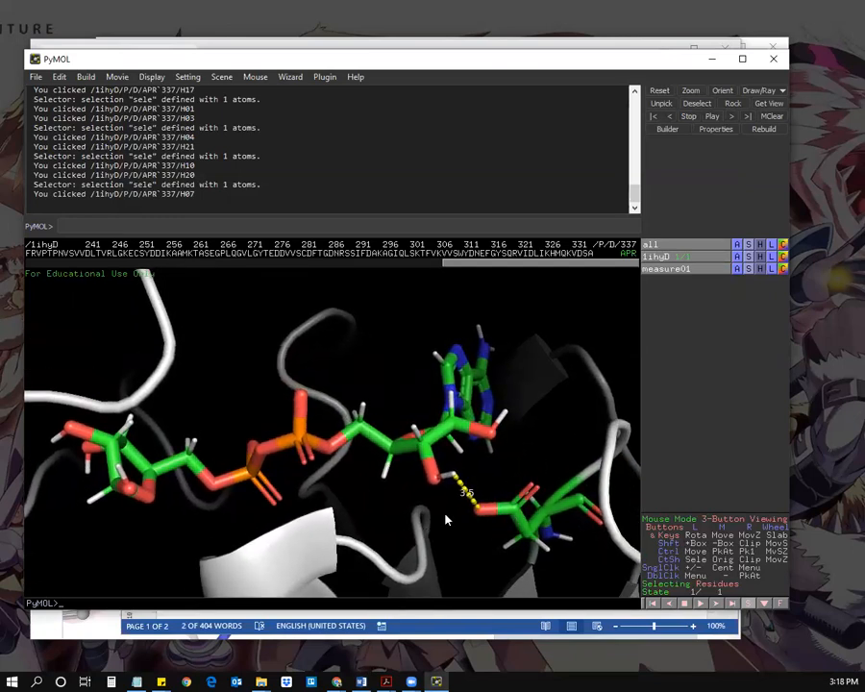
left_click(663, 270)
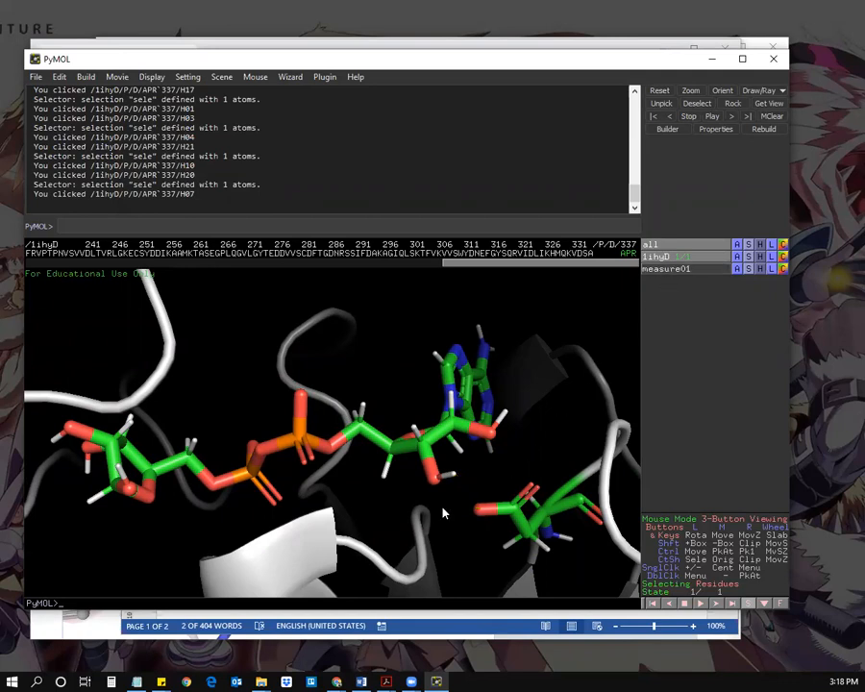
left_click_drag(444, 512, 441, 512)
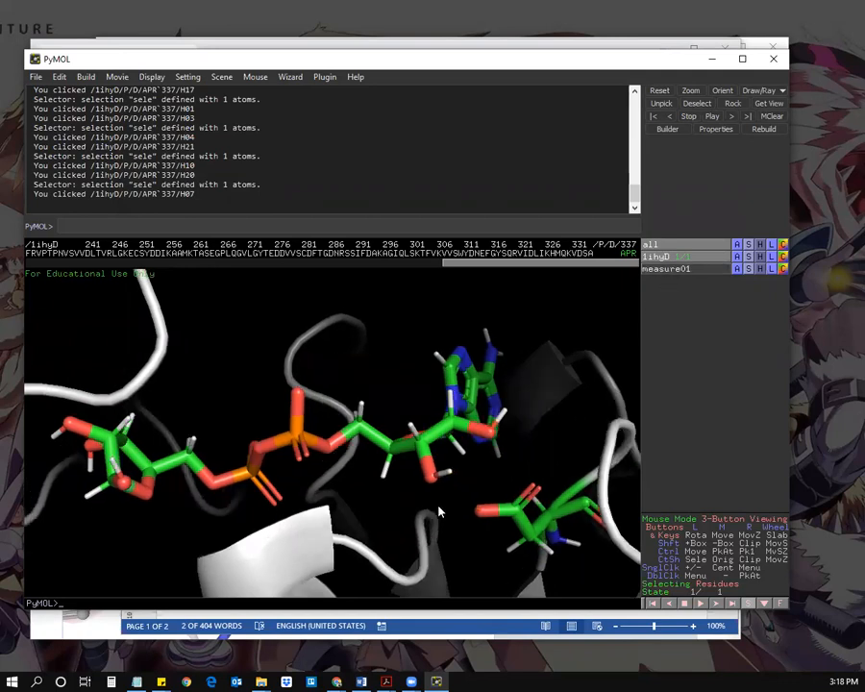
Step: Start the protein Mutagenesis wizard and pick ASP 32 as the residue to mutate
left_click(290, 77)
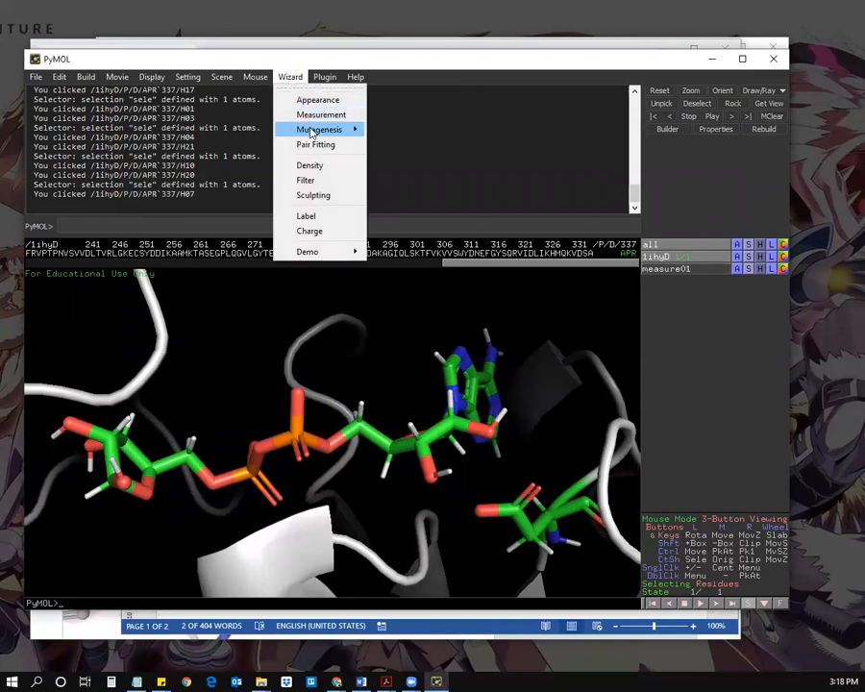
mouse_move(316, 129)
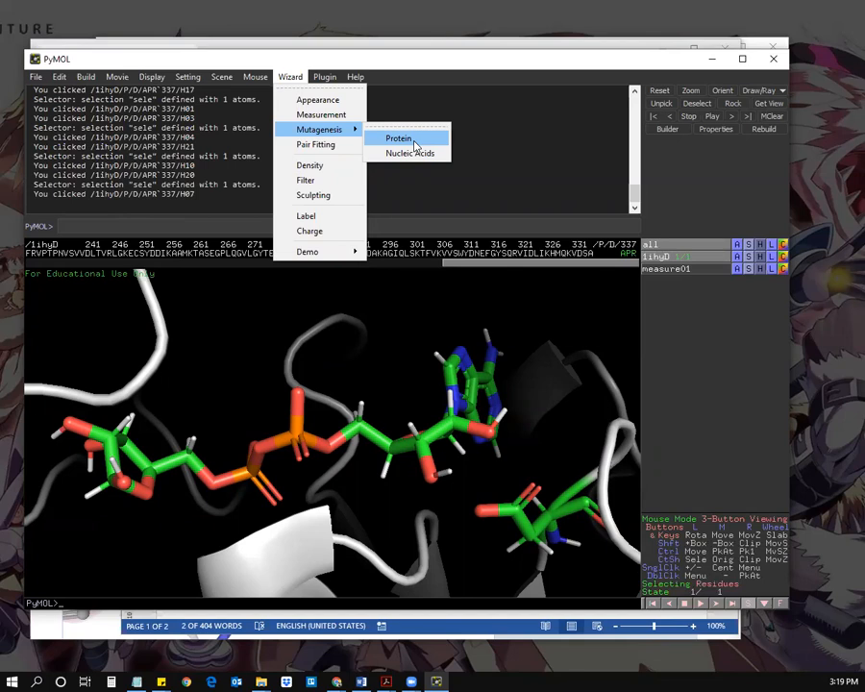
left_click(434, 139)
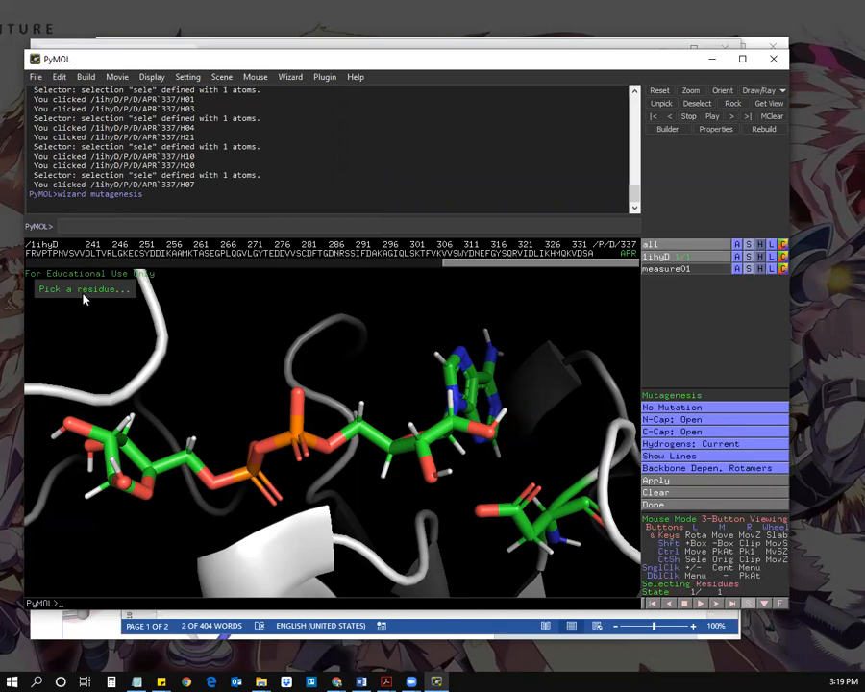
left_click(517, 512)
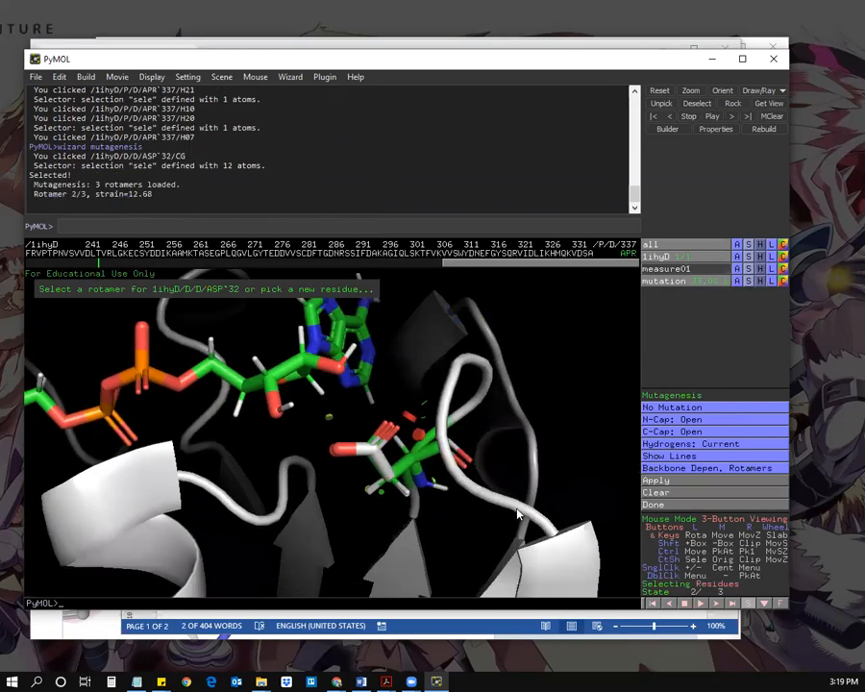
scroll(281, 468, "up", 3)
scroll(286, 470, "up", 2)
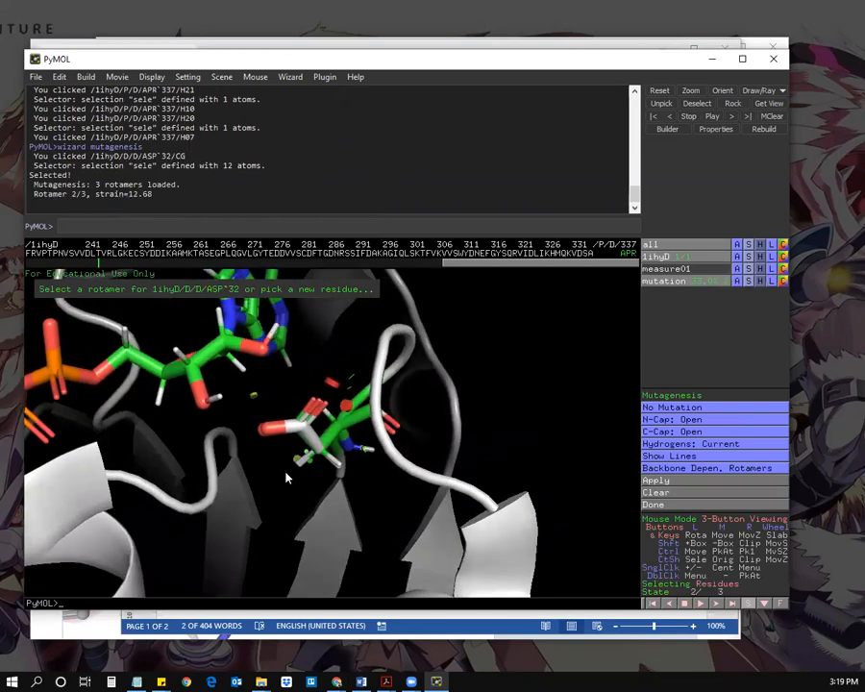
left_click_drag(319, 366, 334, 376)
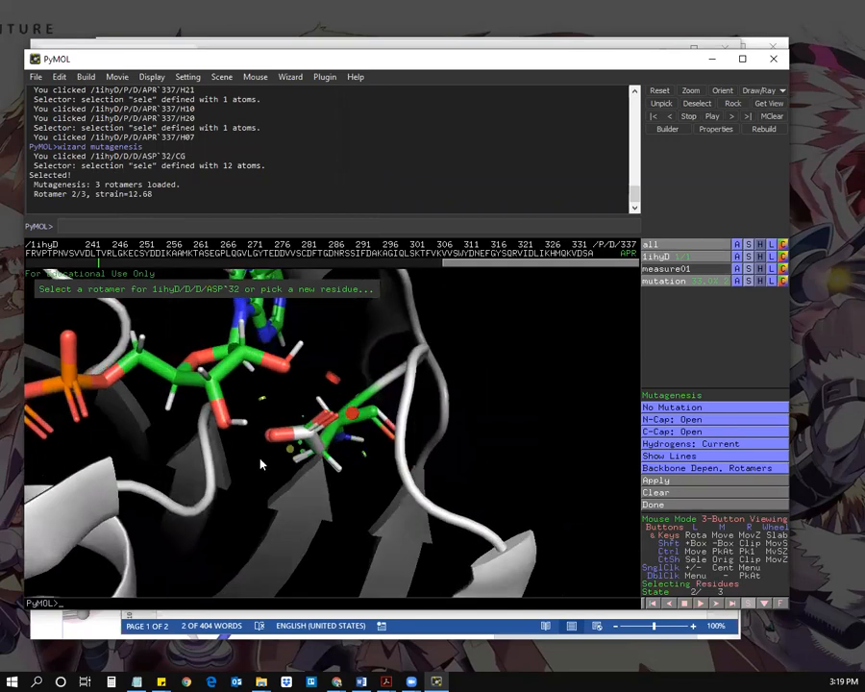
left_click_drag(260, 465, 264, 447)
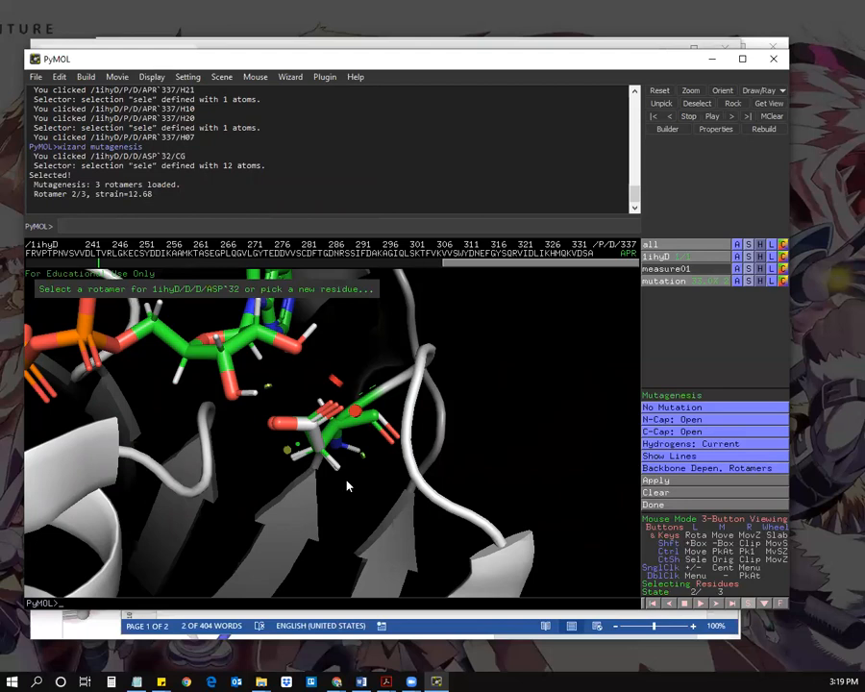
left_click_drag(348, 486, 357, 433)
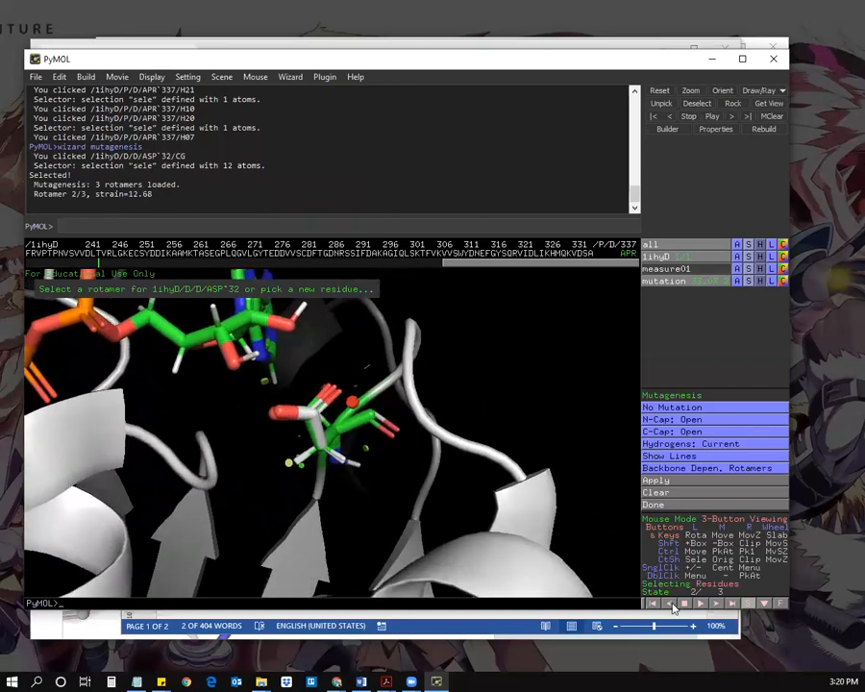
Step: Play and step through the three ASP 32 rotamers, and go back to rotamer 2
left_click(672, 604)
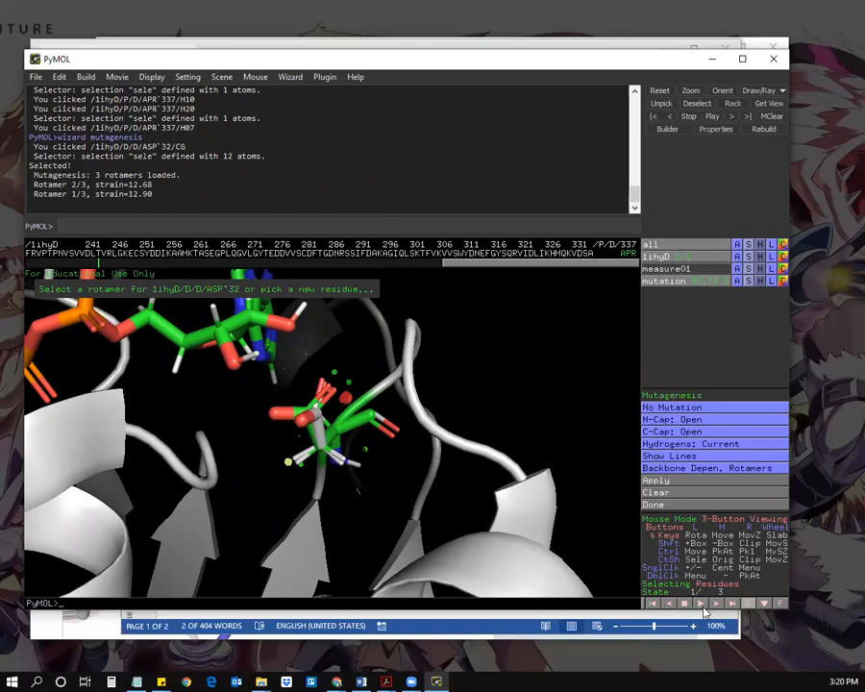
left_click(701, 603)
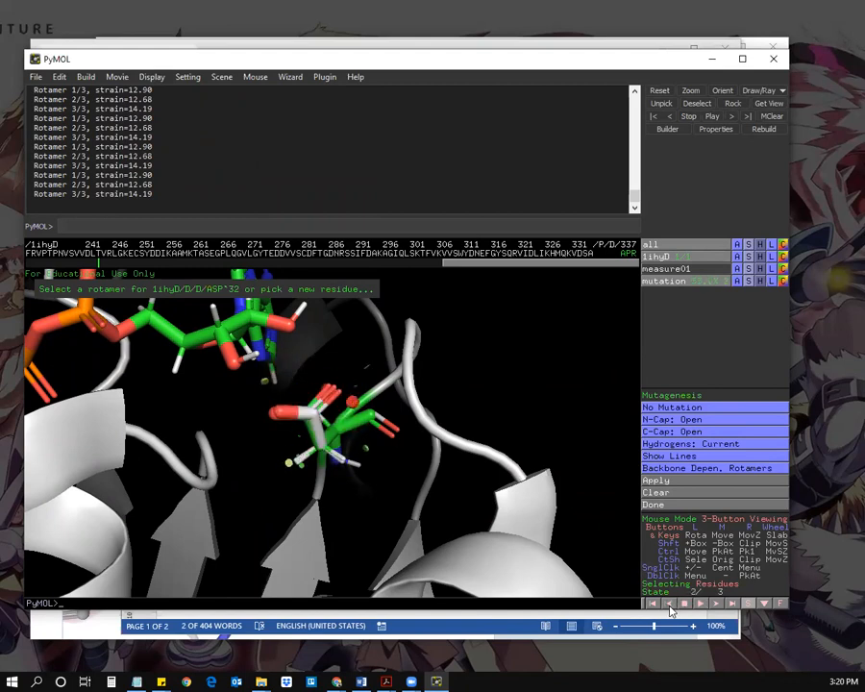
left_click(716, 605)
left_click(716, 605)
left_click(717, 605)
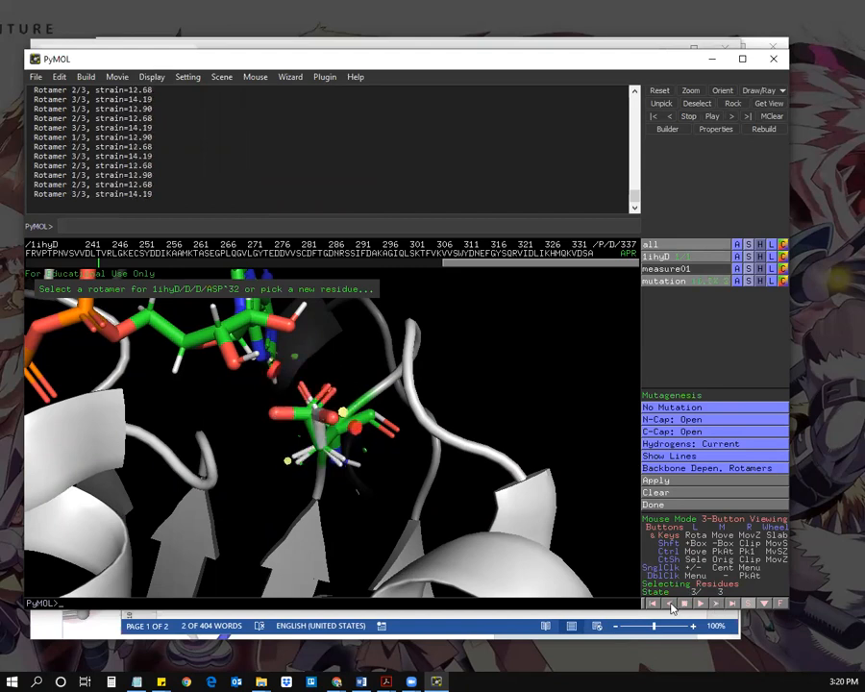
left_click(670, 605)
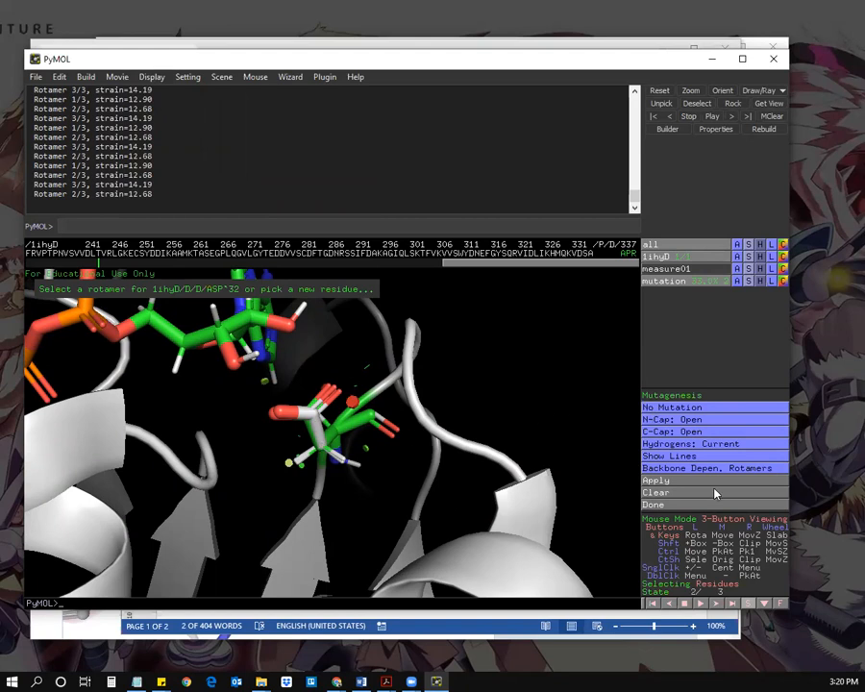
Step: Choose No change as the mutant residue for ASP 32
left_click(670, 407)
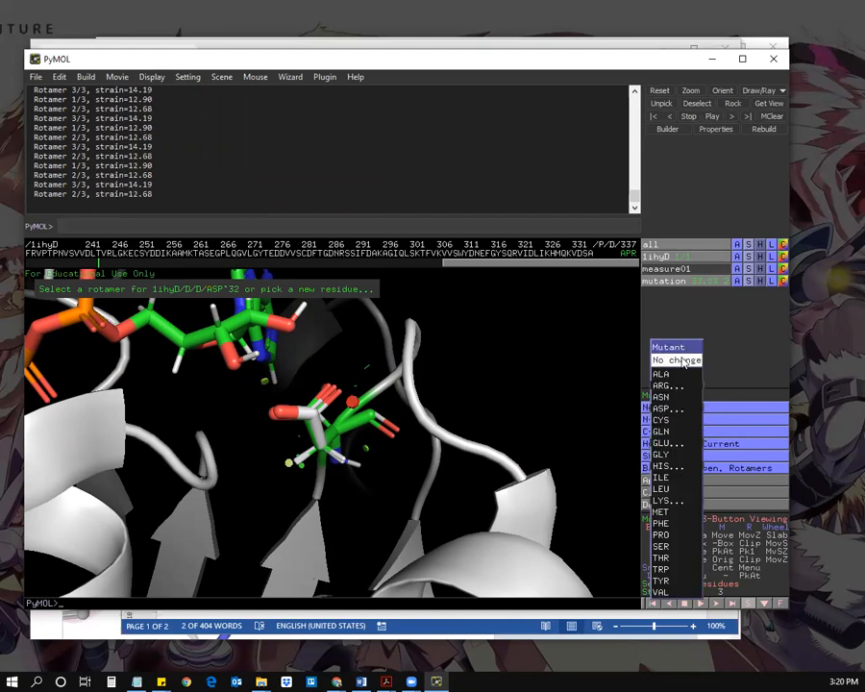
left_click(685, 362)
left_click(669, 401)
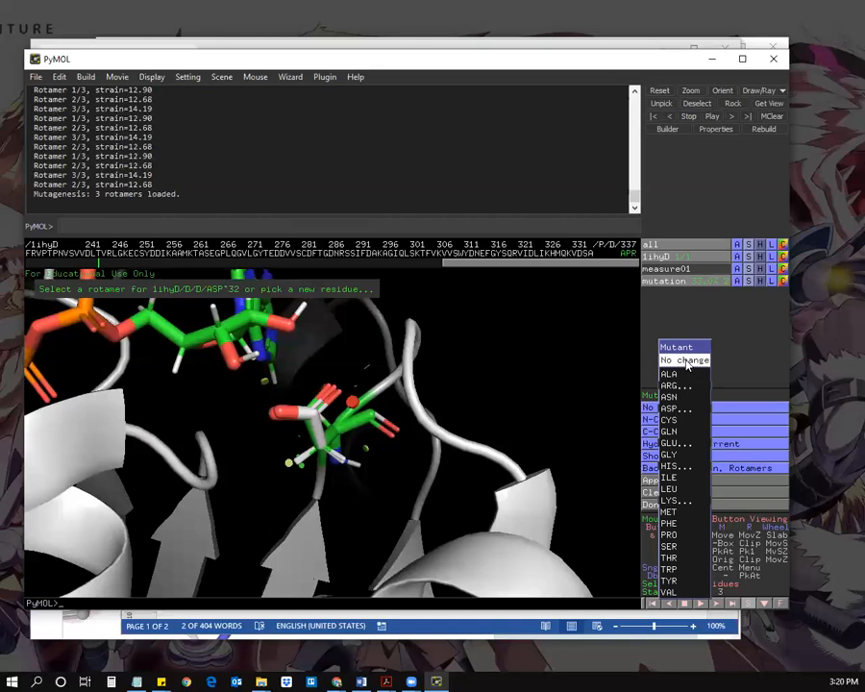
left_click(686, 362)
left_click_drag(265, 460, 257, 466)
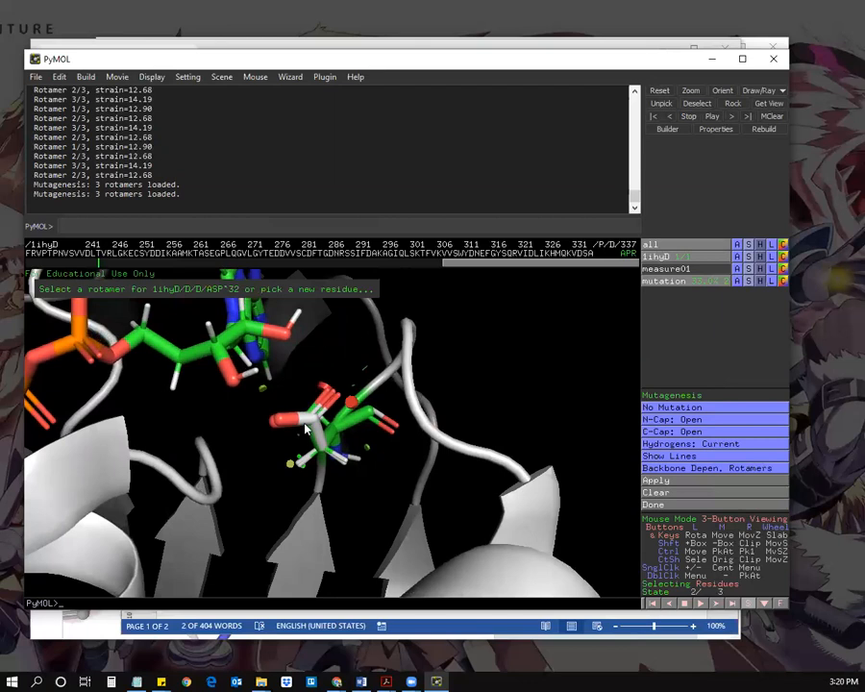
Step: Set the mutation of ASP 32 to GLU and inspect the proposed rotamer from several angles
left_click(675, 409)
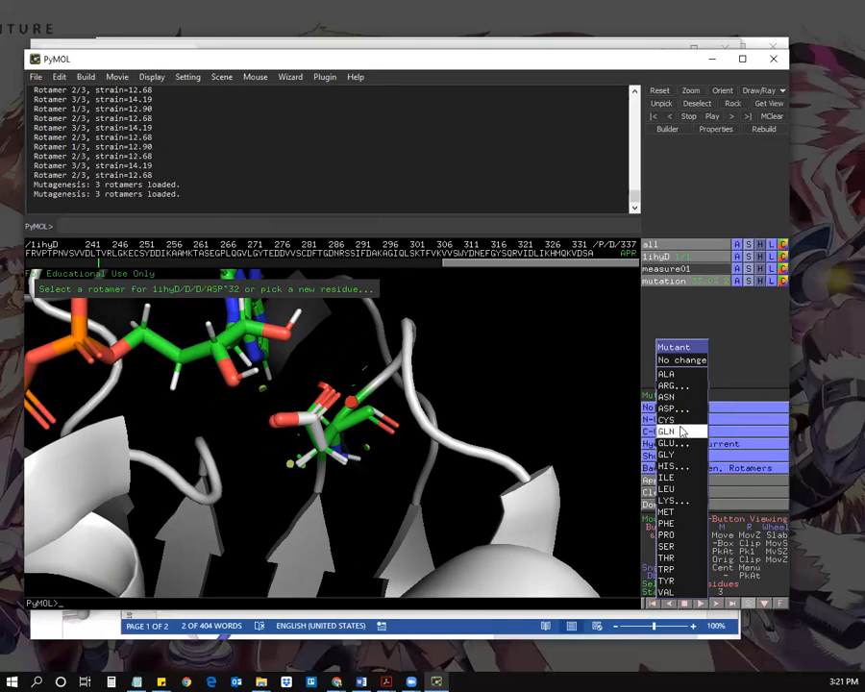
mouse_move(685, 447)
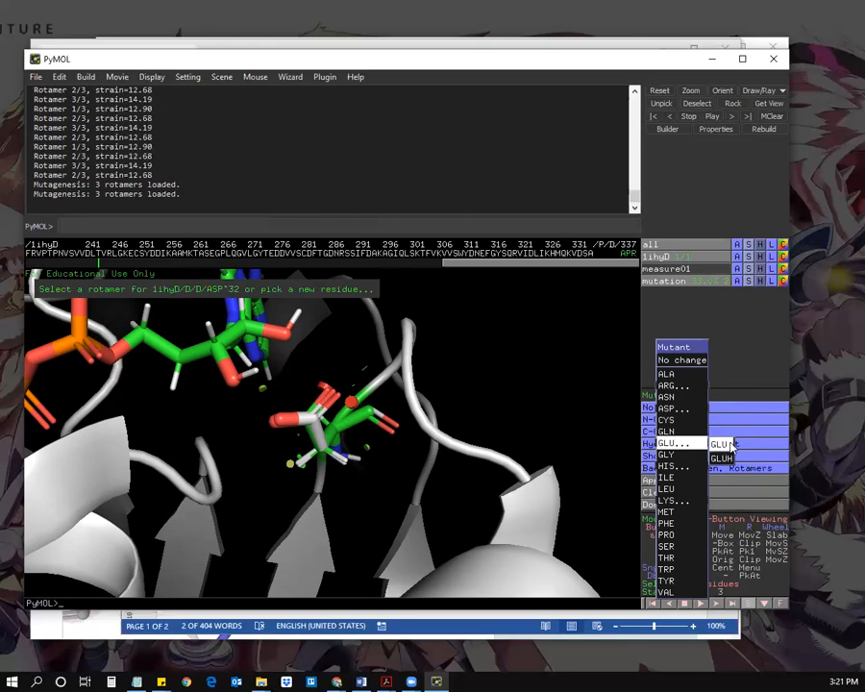
left_click(722, 445)
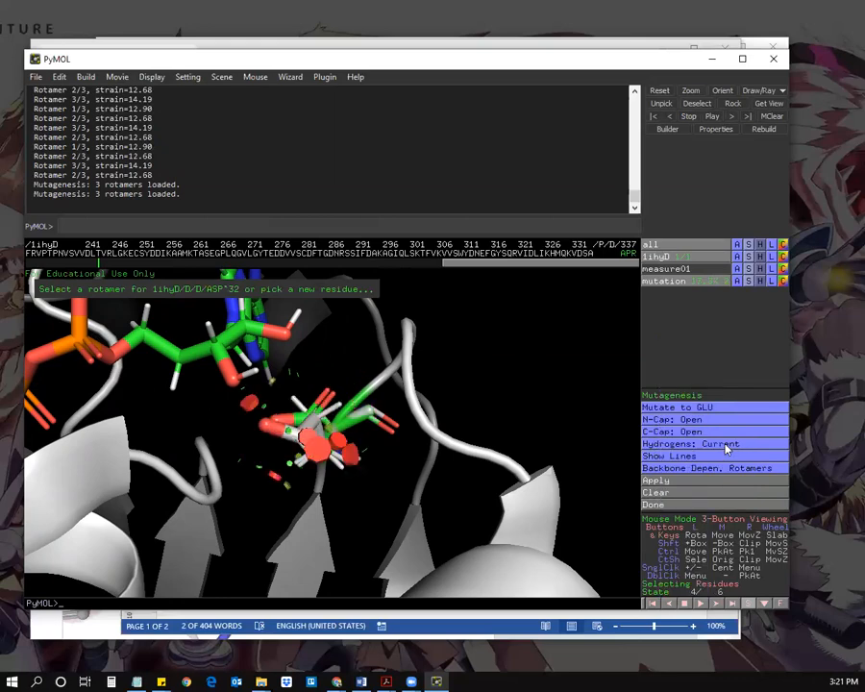
left_click_drag(412, 481, 280, 520)
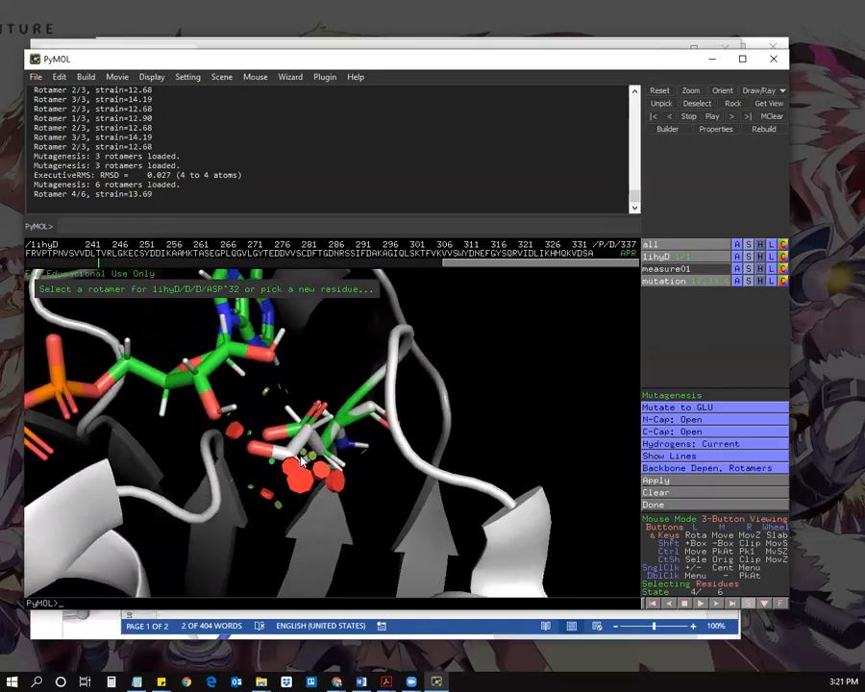
left_click_drag(299, 465, 282, 483)
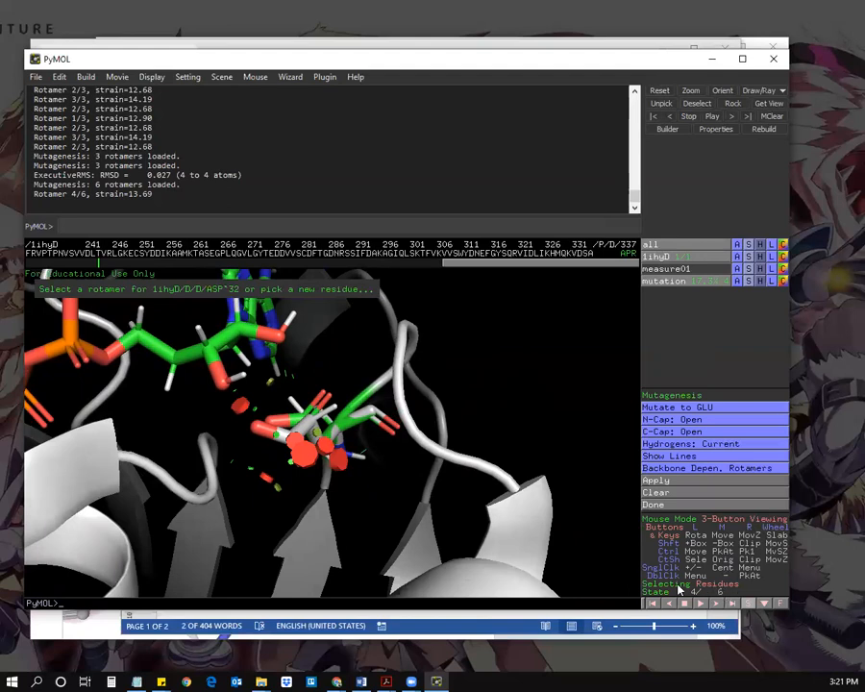
left_click_drag(264, 460, 367, 398)
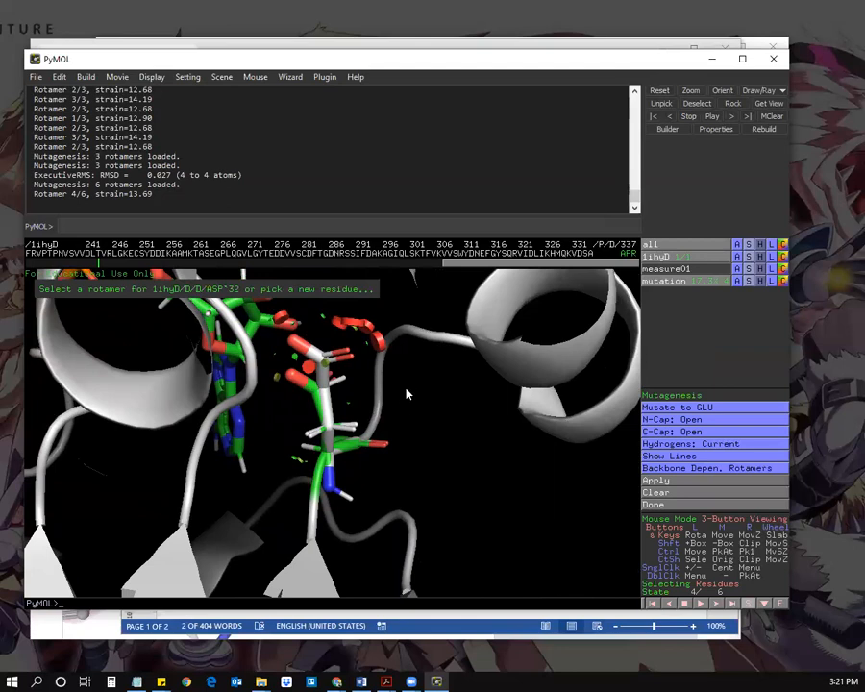
Step: Step through the proposed GLU 32 rotamers between 2 and 5 to compare their clashes, and return to rotamer 4
left_click_drag(406, 396, 291, 464)
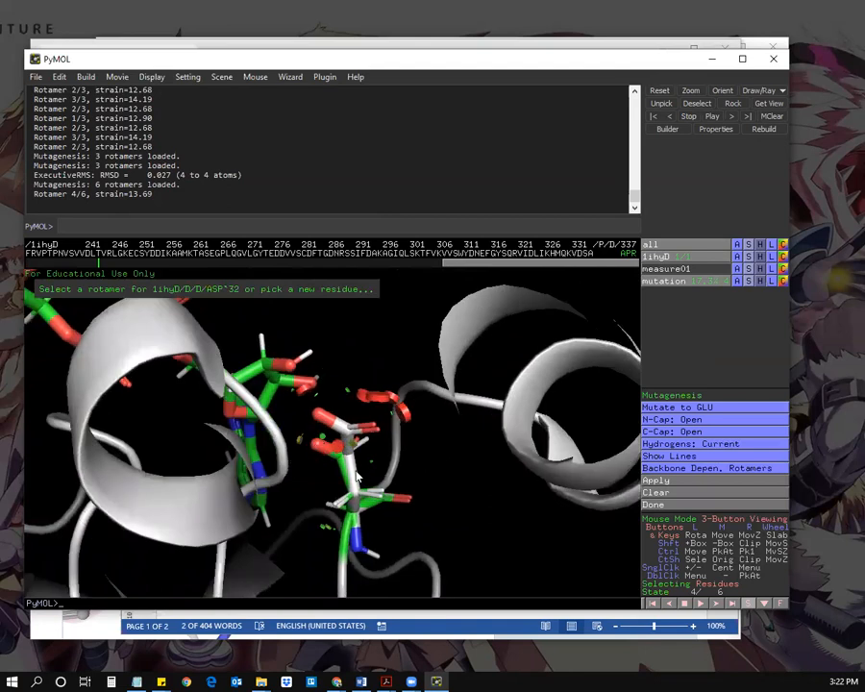
left_click_drag(319, 416, 301, 358)
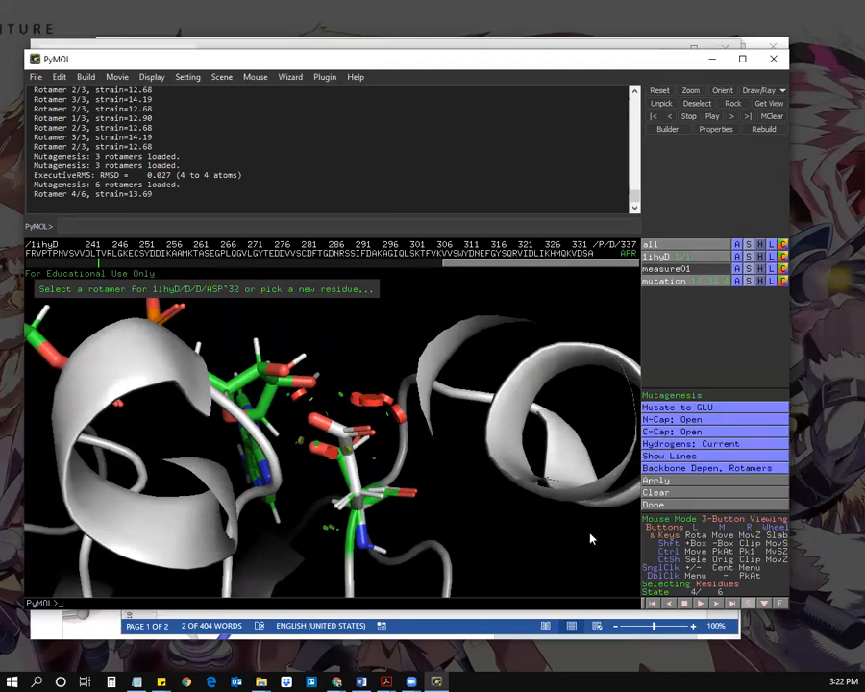
left_click(715, 606)
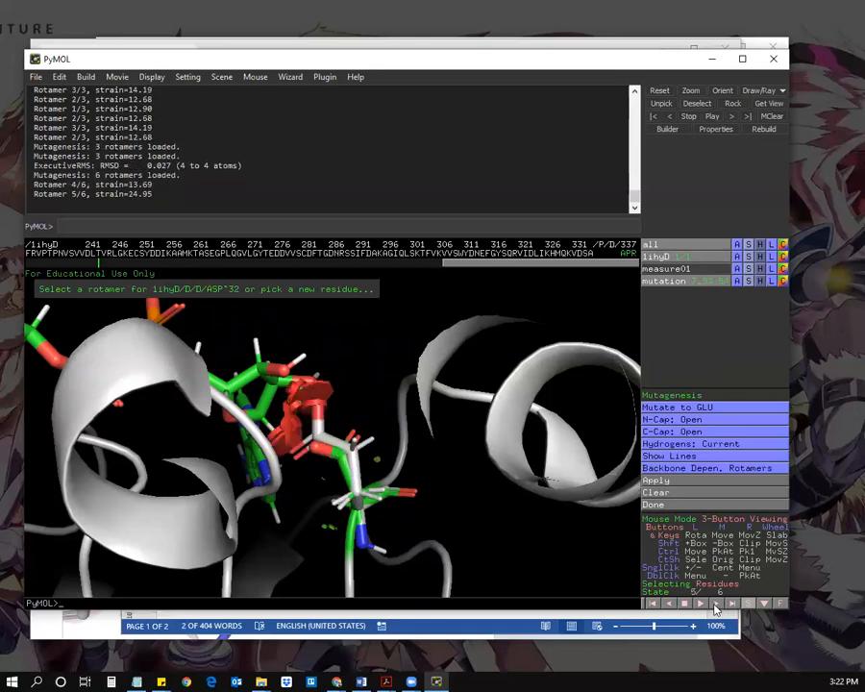
left_click(670, 605)
left_click(670, 605)
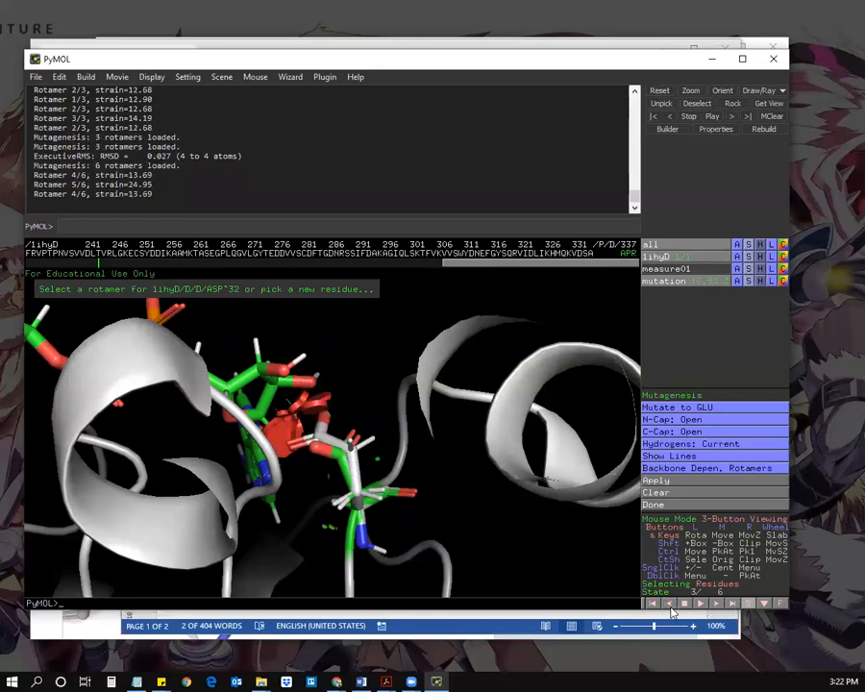
left_click(670, 605)
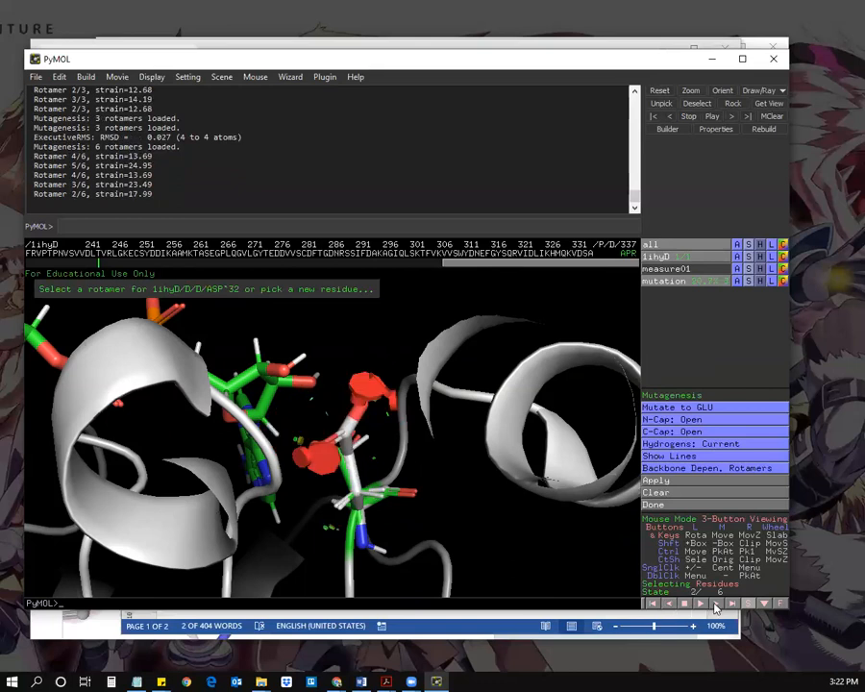
left_click(715, 606)
left_click(715, 606)
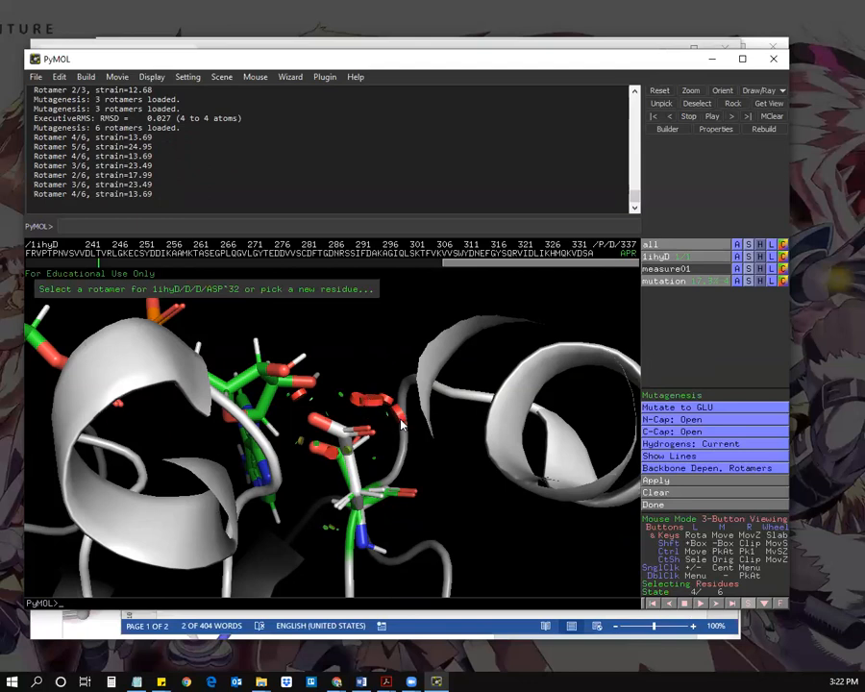
Step: Apply the ASP 32 to GLU mutation with rotamer 4 and finish the Mutagenesis wizard
left_click_drag(402, 424, 332, 399)
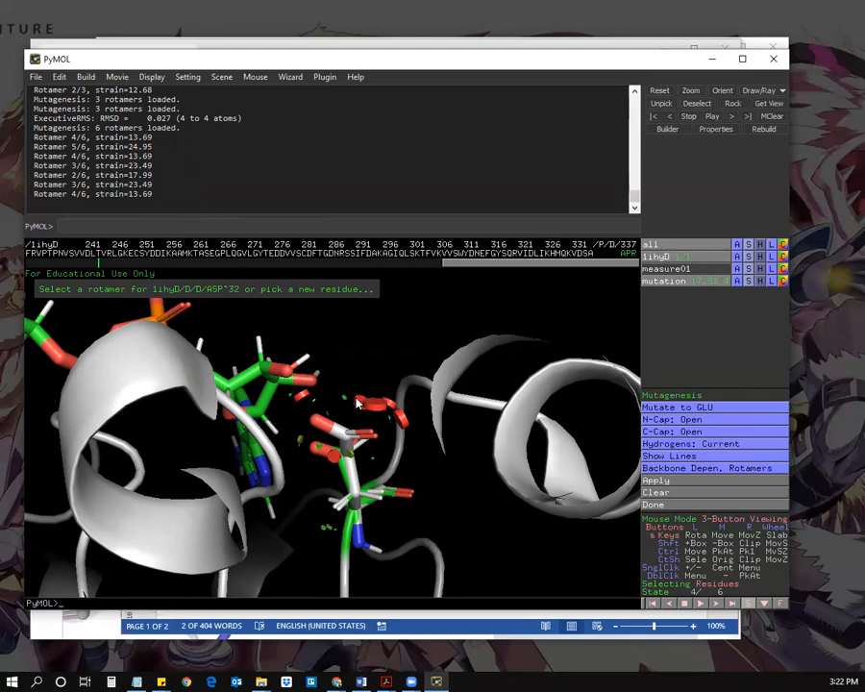
left_click_drag(345, 397, 499, 481)
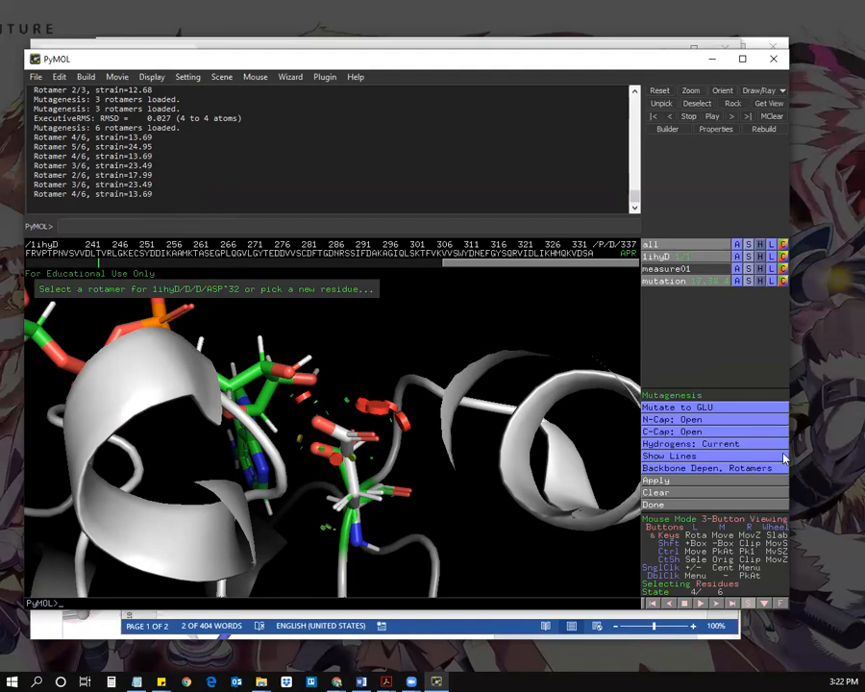
left_click(657, 480)
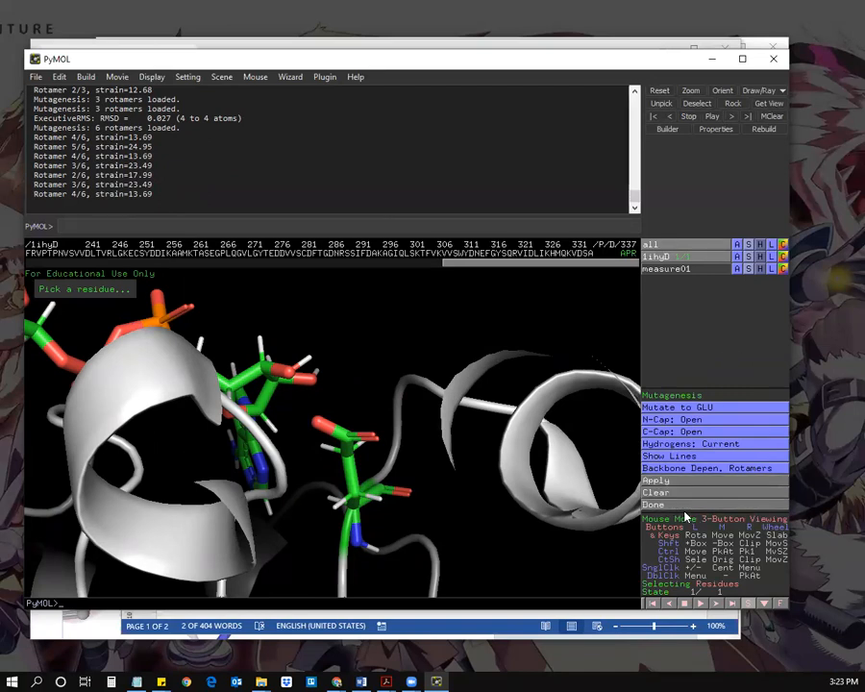
left_click(703, 508)
Step: Measure the distance from hydrogen H05 of ligand APR 337 to oxygen OE2 of the mutated GLU 32
left_click_drag(378, 424, 336, 434)
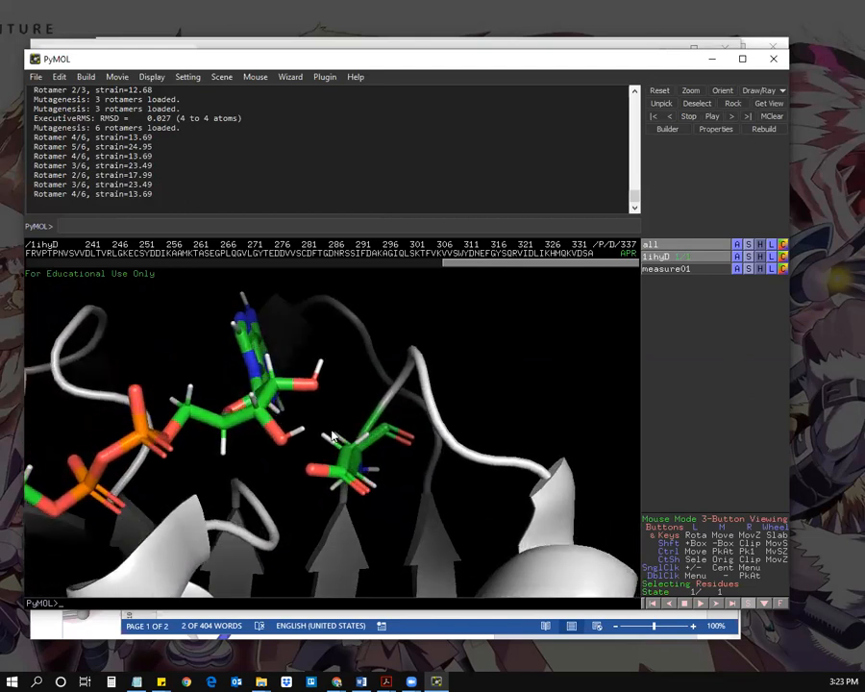
left_click(292, 81)
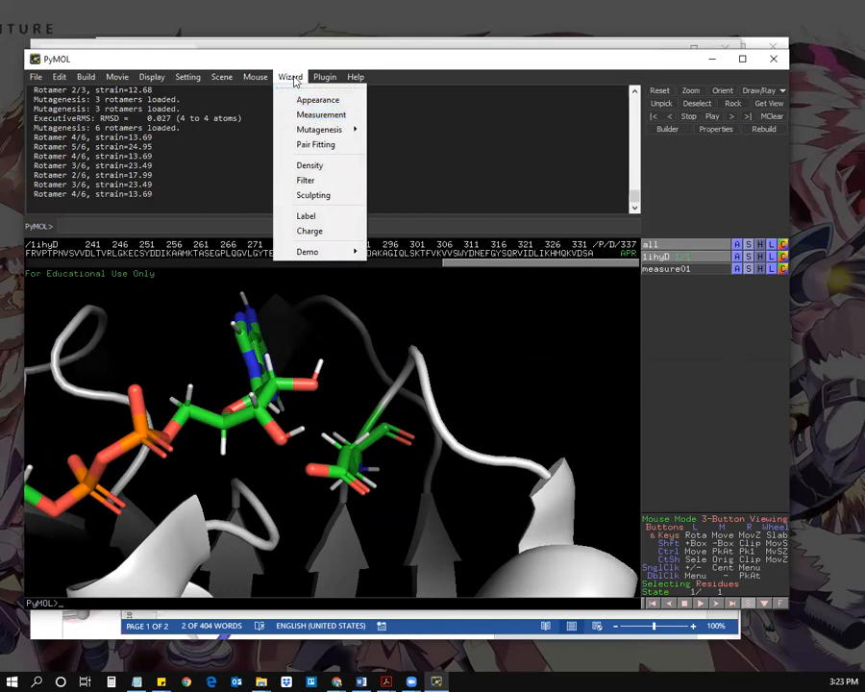
left_click(318, 116)
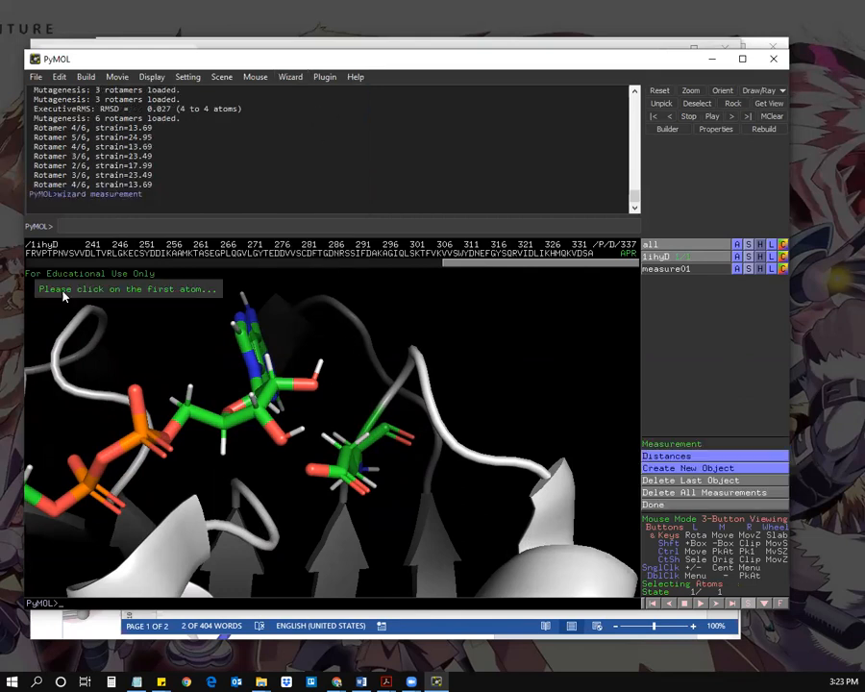
left_click(301, 428)
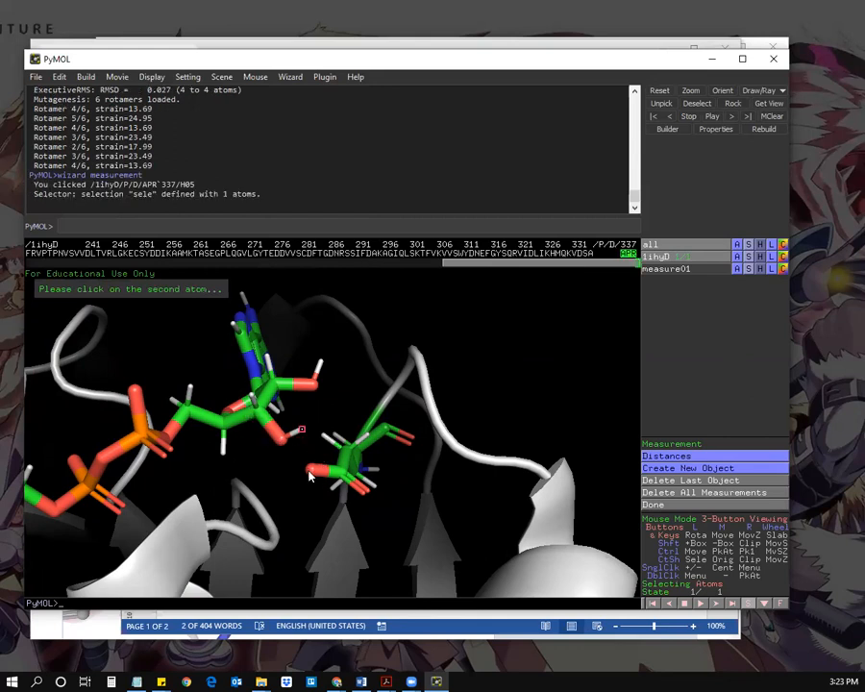
left_click(309, 474)
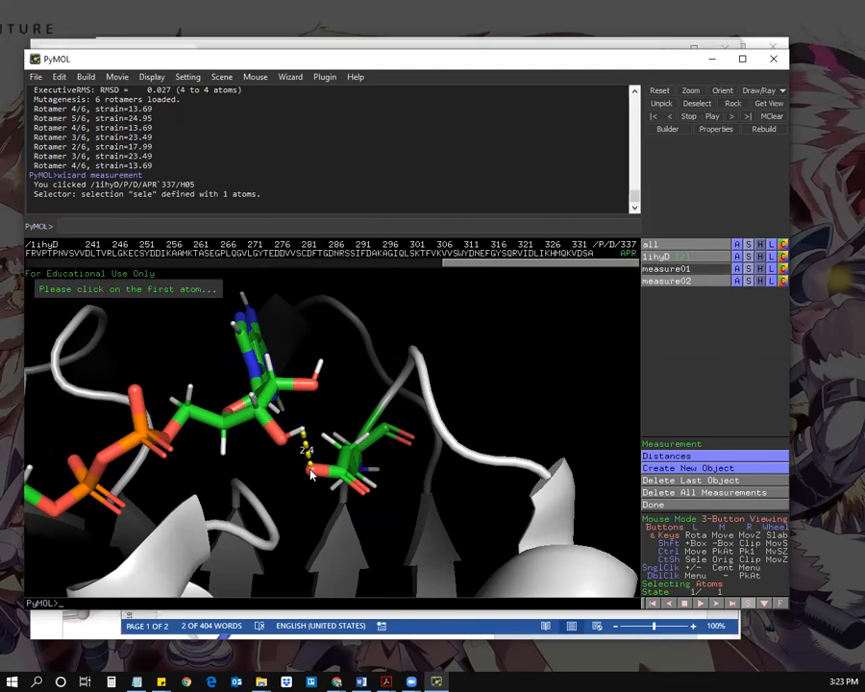
Step: Compare the new distance with measure01 by showing it, hide measure01 again, and finish the Measurement wizard
left_click_drag(309, 473, 340, 453)
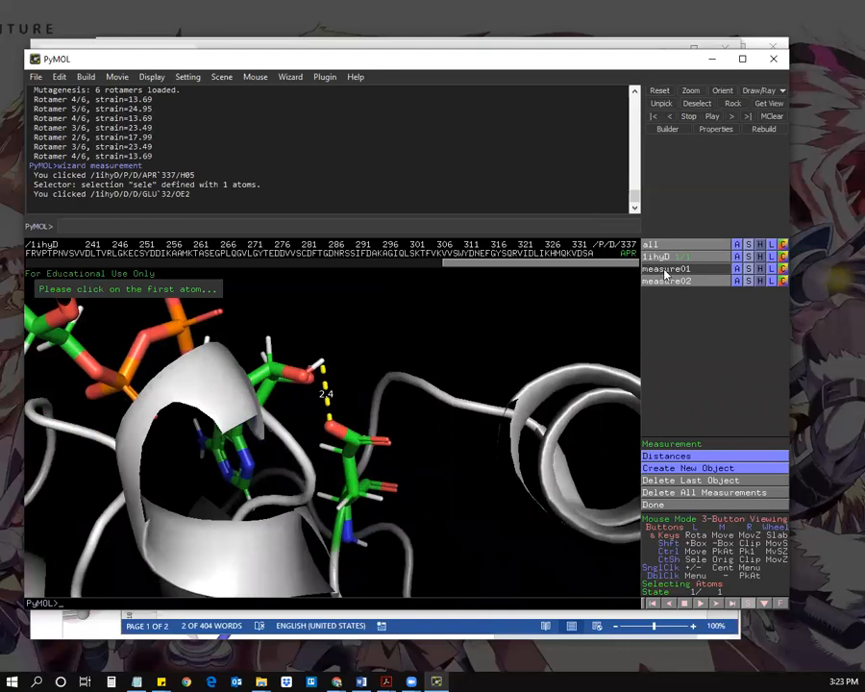
left_click_drag(216, 303, 317, 443)
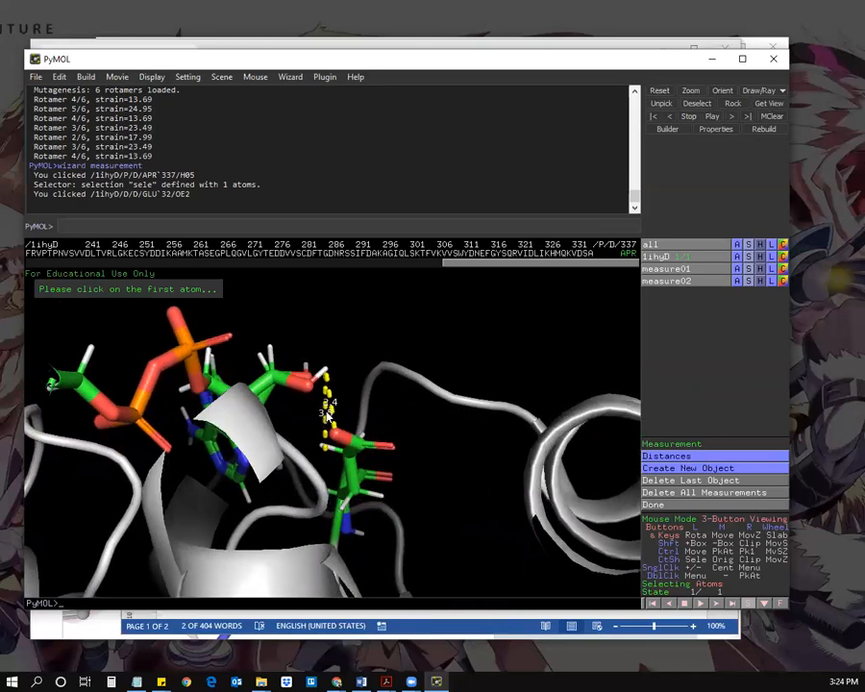
left_click(716, 273)
left_click_drag(448, 440, 373, 490)
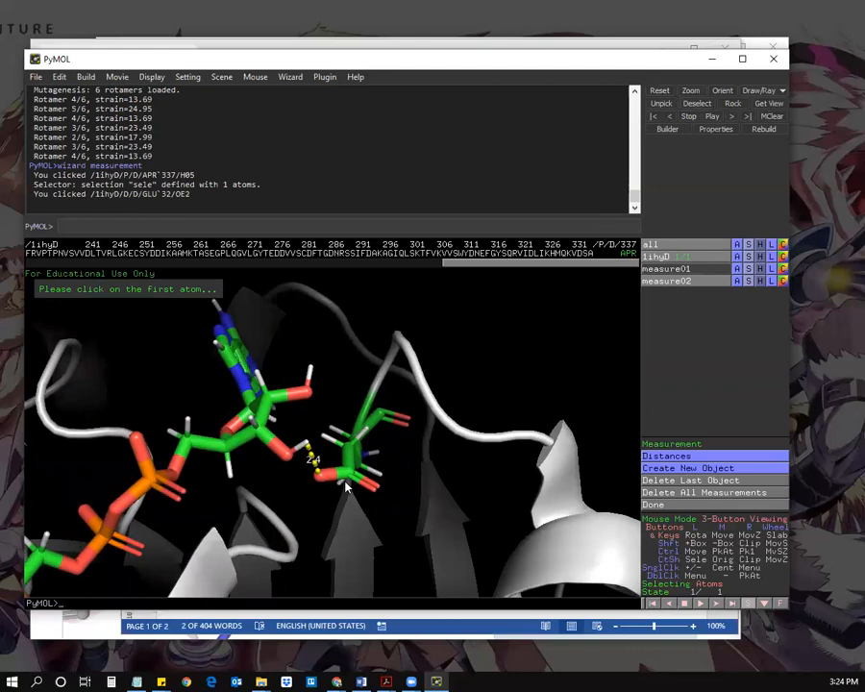
left_click_drag(331, 474, 302, 460)
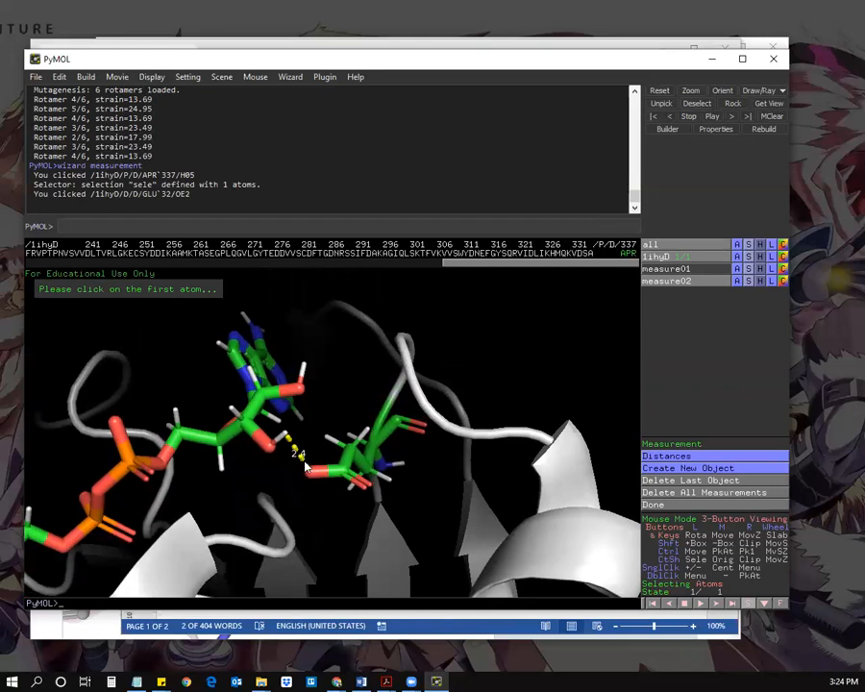
left_click(663, 506)
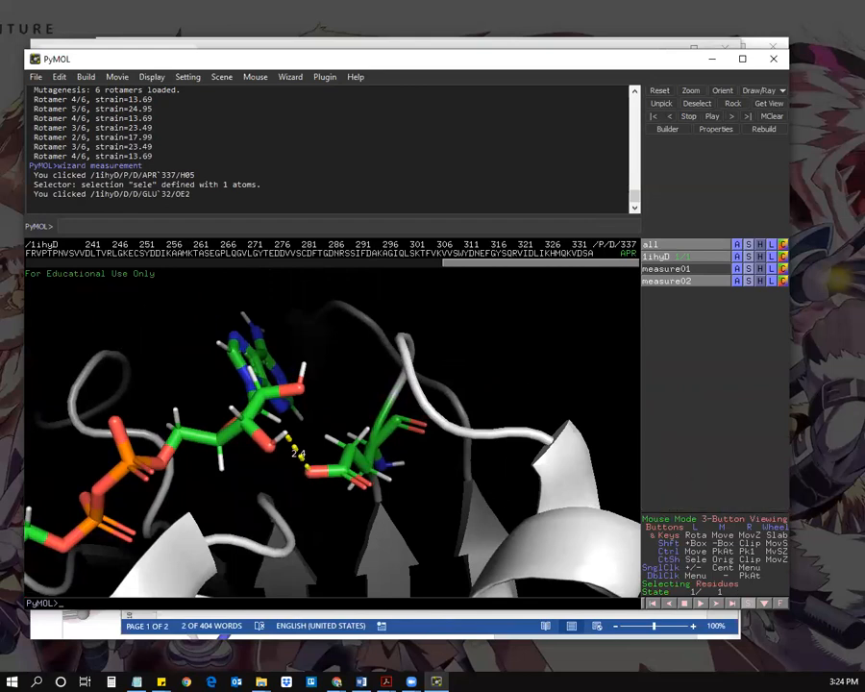
Step: Switch to the Chapter 11C post-lab write-up template in Word and read prompt 6 and the Conclusions instructions, highlighting the conclusion text
left_click(362, 681)
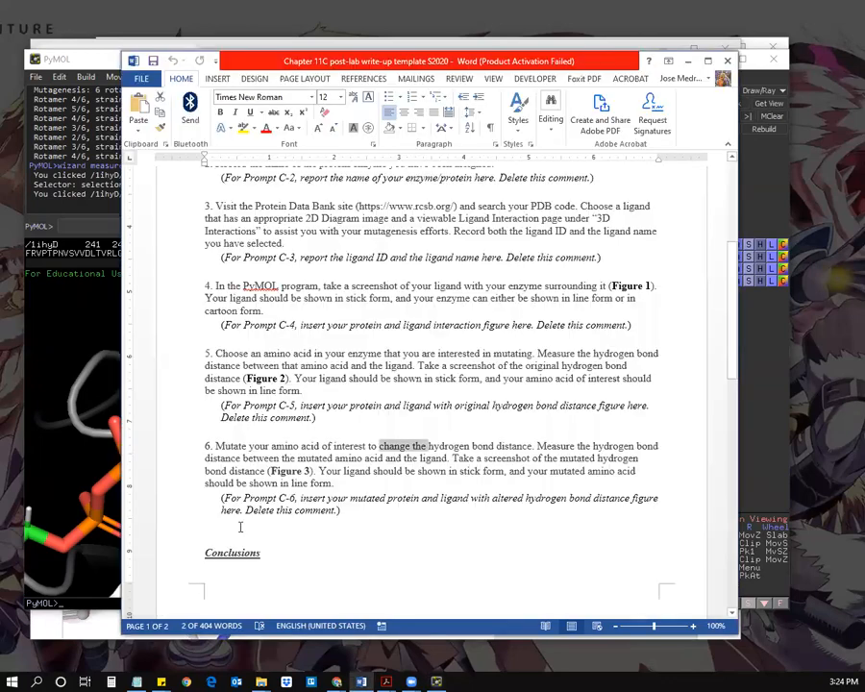
scroll(380, 488, "down", 1)
scroll(319, 448, "down", 1)
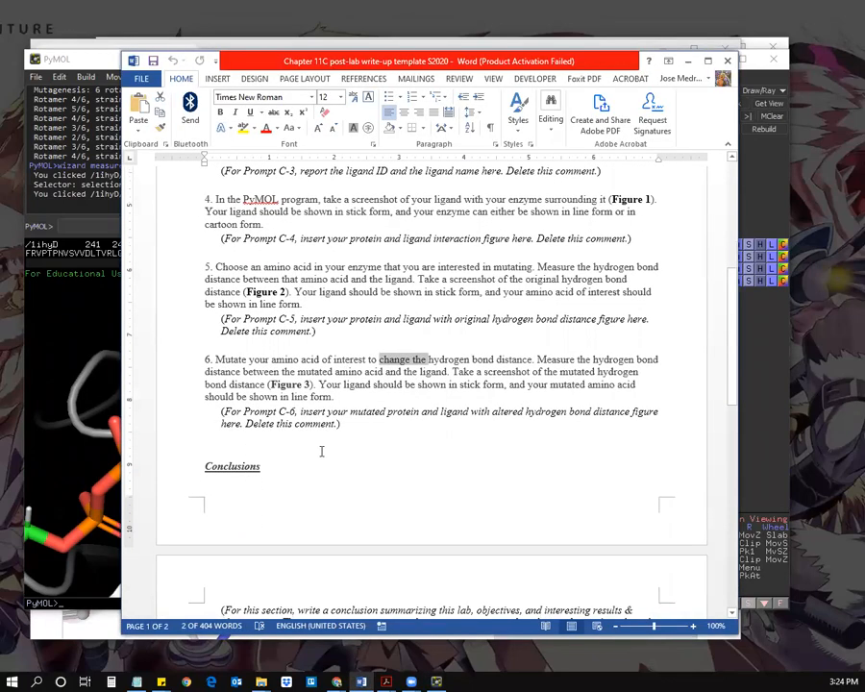
scroll(323, 439, "down", 4)
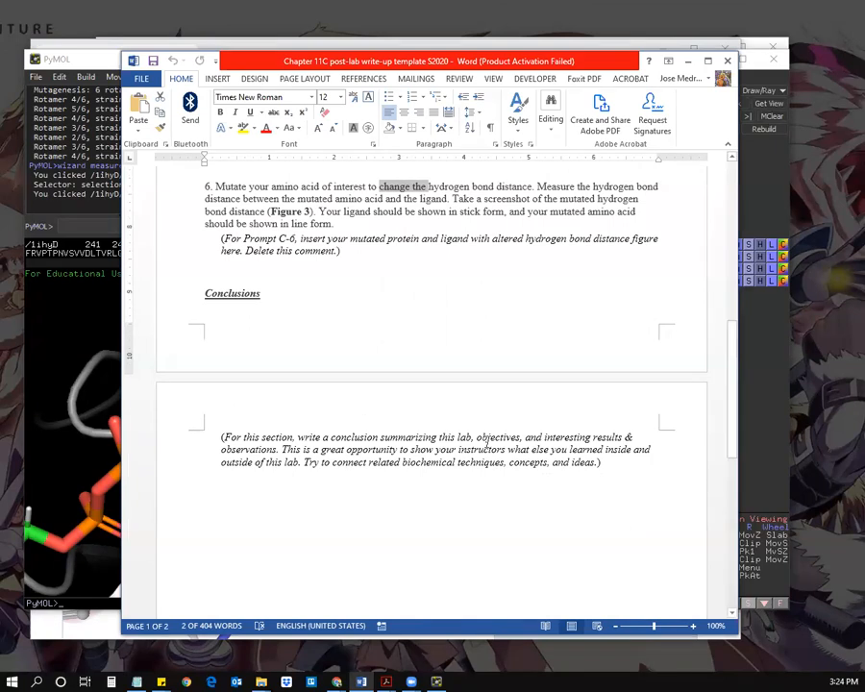
left_click_drag(222, 438, 607, 466)
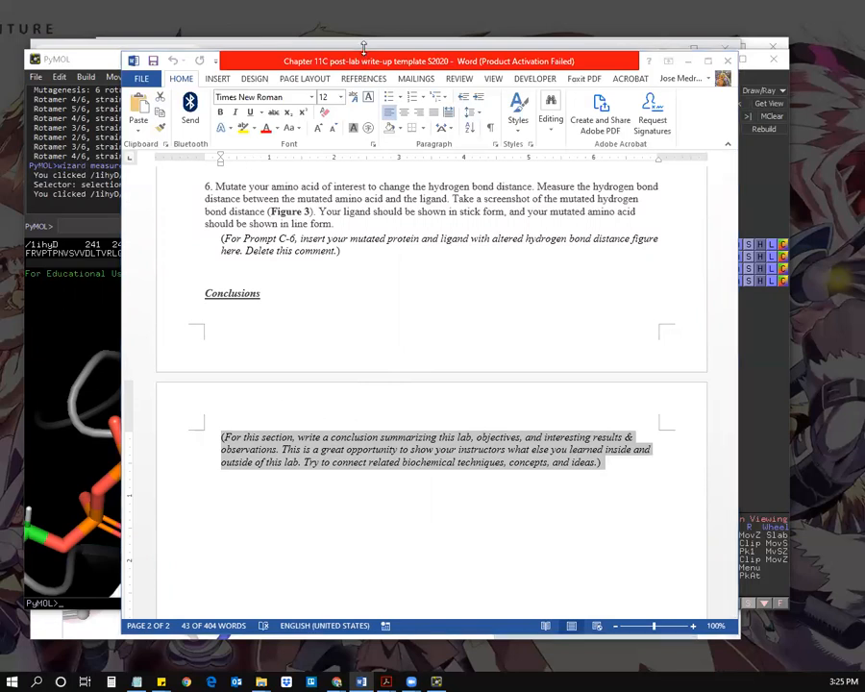
left_click_drag(363, 47, 361, 108)
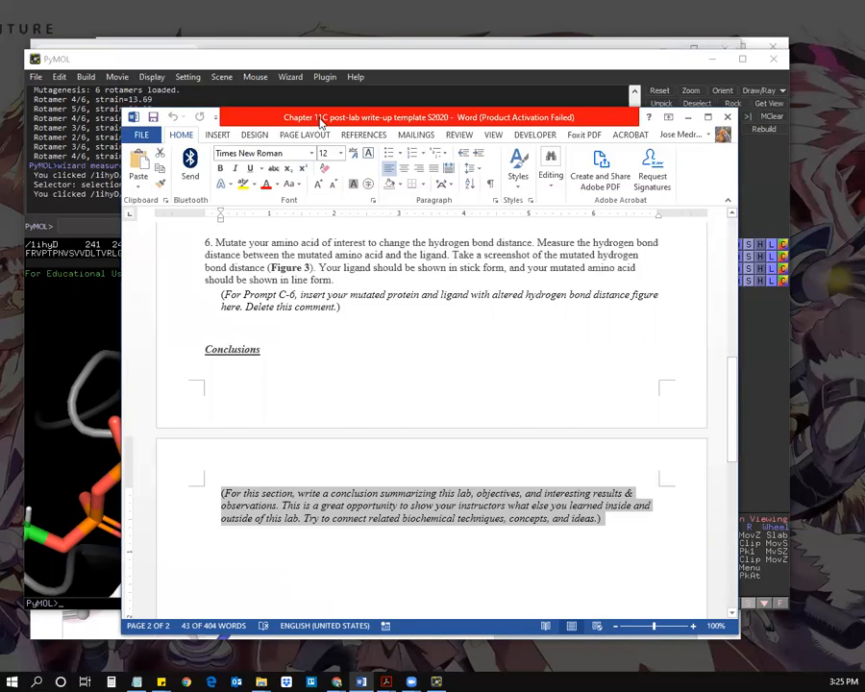
left_click_drag(322, 122, 430, 127)
Step: Switch to PyMOL to view the whole APR ligand with GLU 32, and bring the Word write-up template back to the front
left_click(190, 55)
left_click_drag(251, 375, 282, 392)
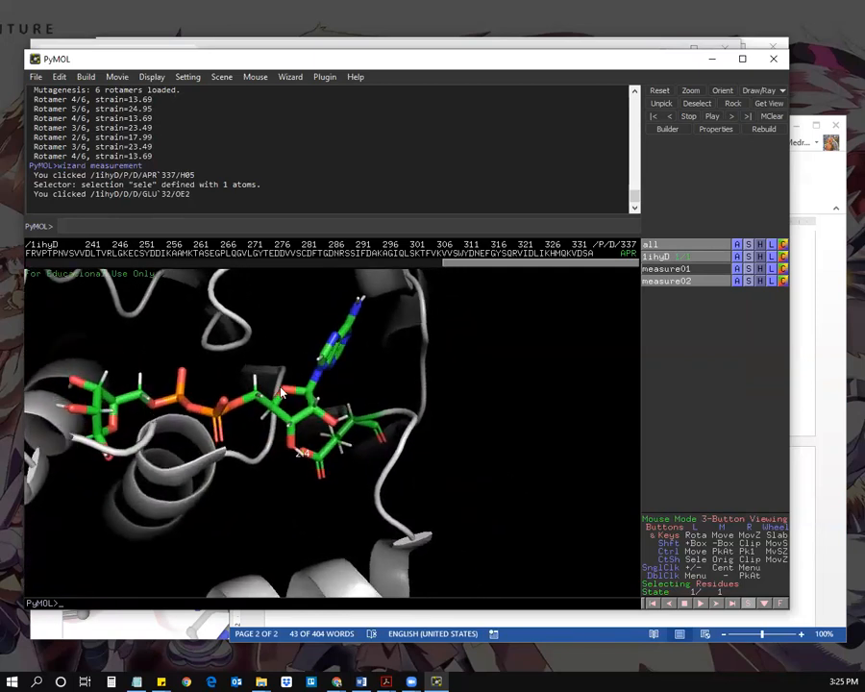
left_click_drag(354, 406, 268, 396)
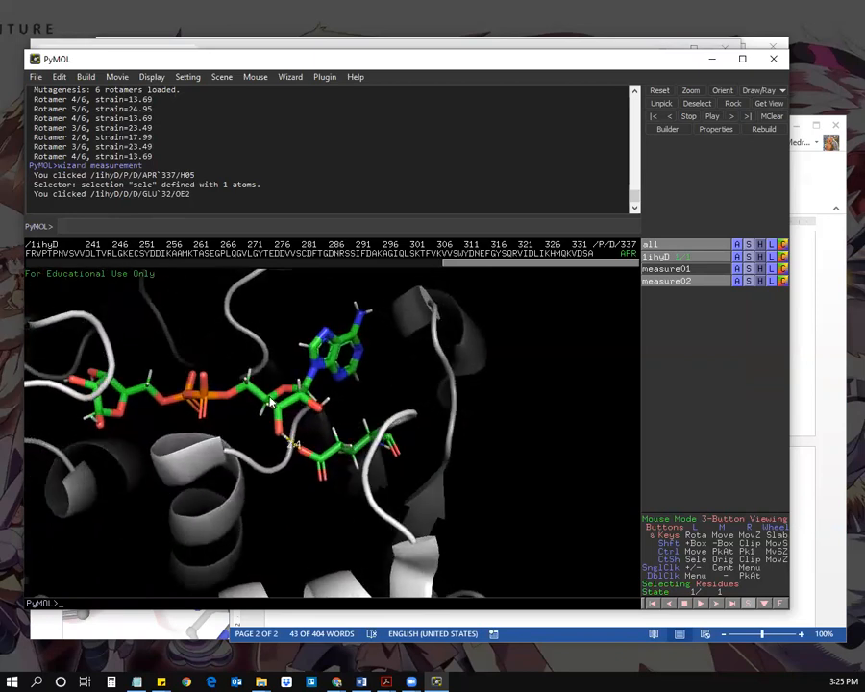
left_click(813, 193)
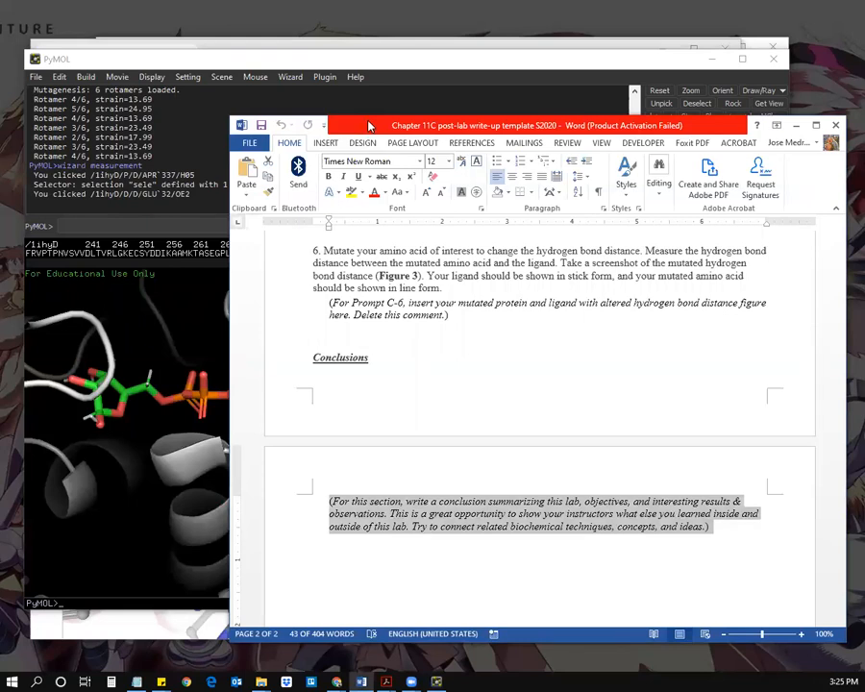
left_click_drag(368, 125, 194, 76)
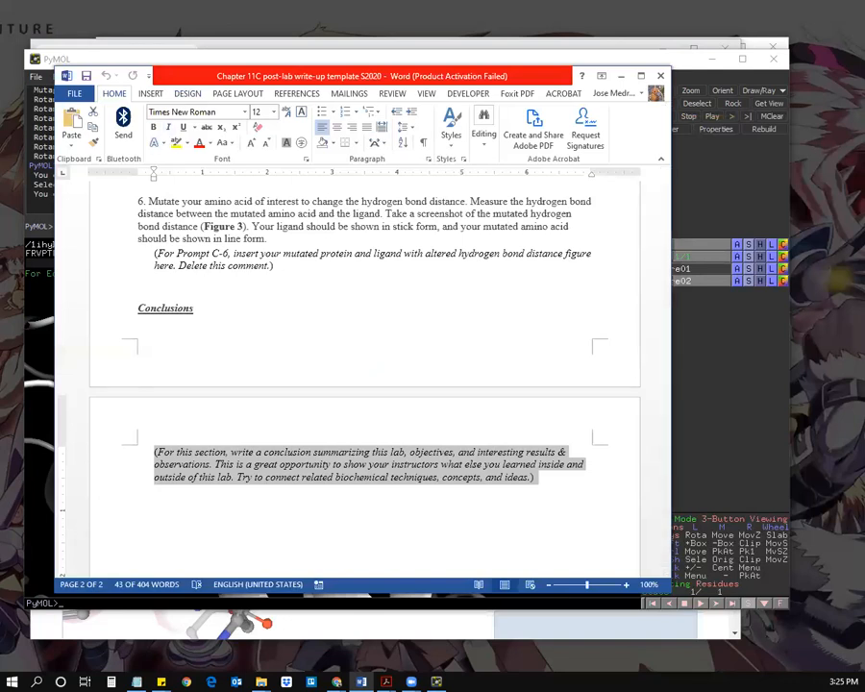